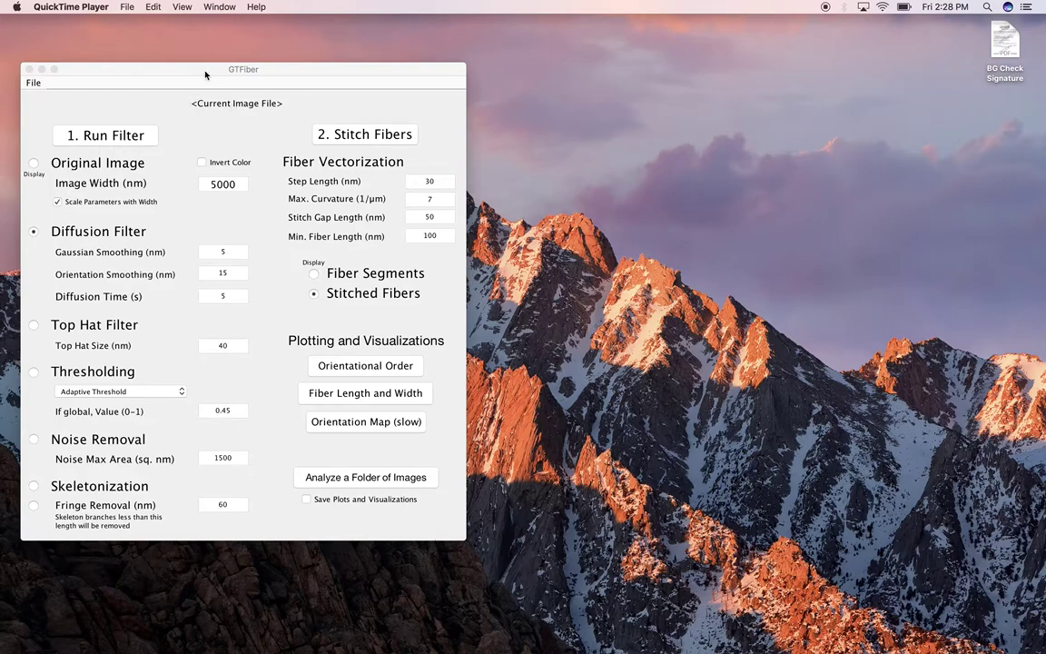
Step: Load the image Fig 5C 5000nm.tif from the Example Images folder of GTFiber2-GT2Revision in Downloads
left_click_drag(205, 75, 199, 70)
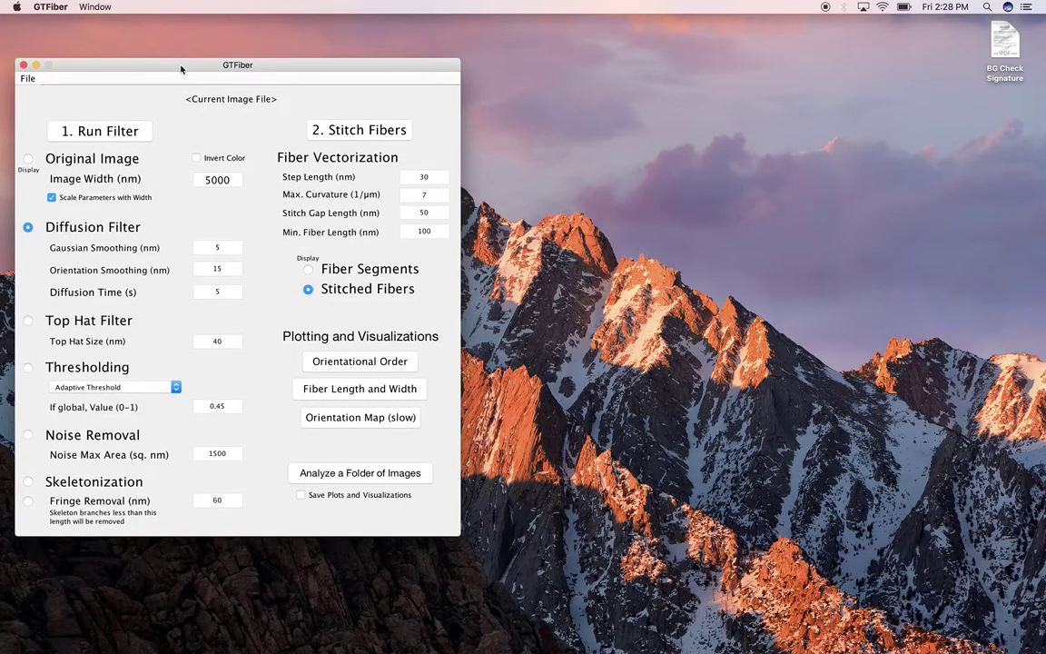
left_click(27, 79)
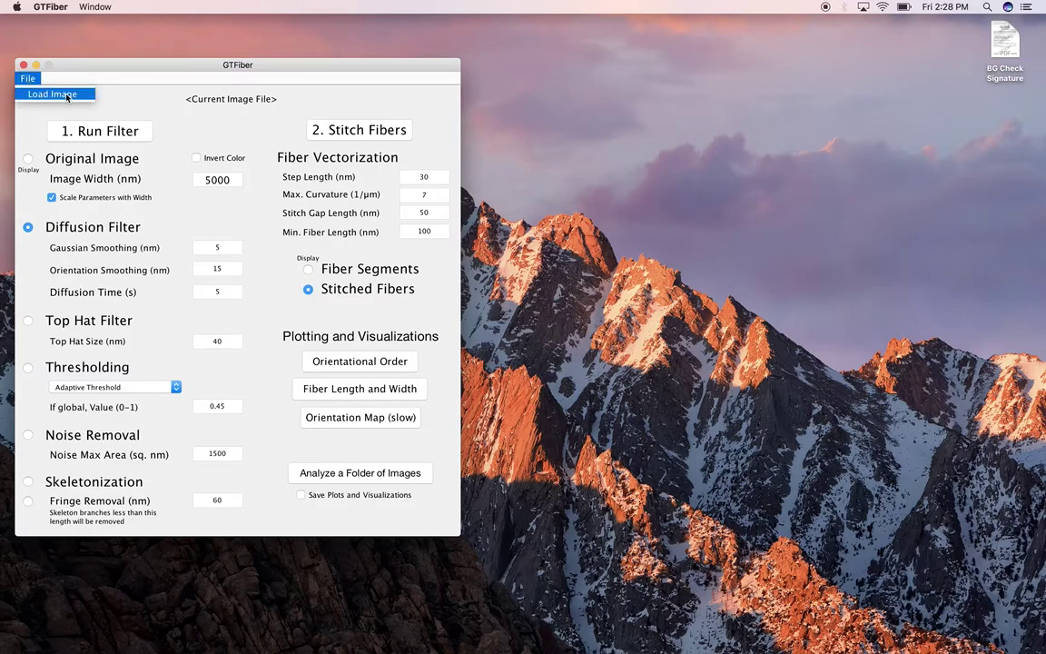
left_click(51, 92)
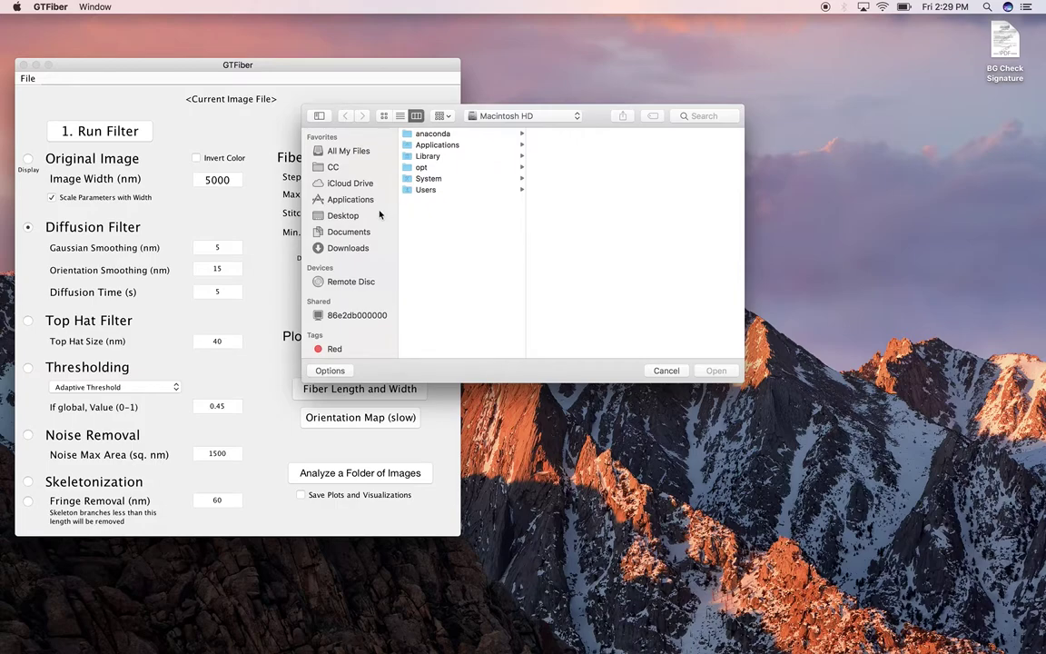
left_click(355, 252)
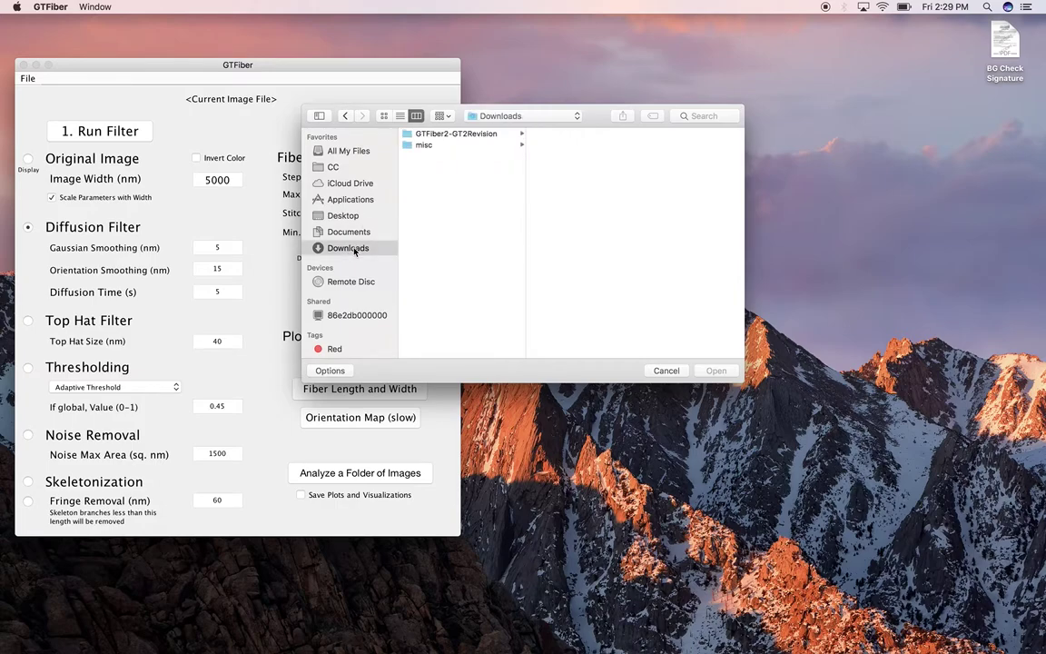
left_click(481, 136)
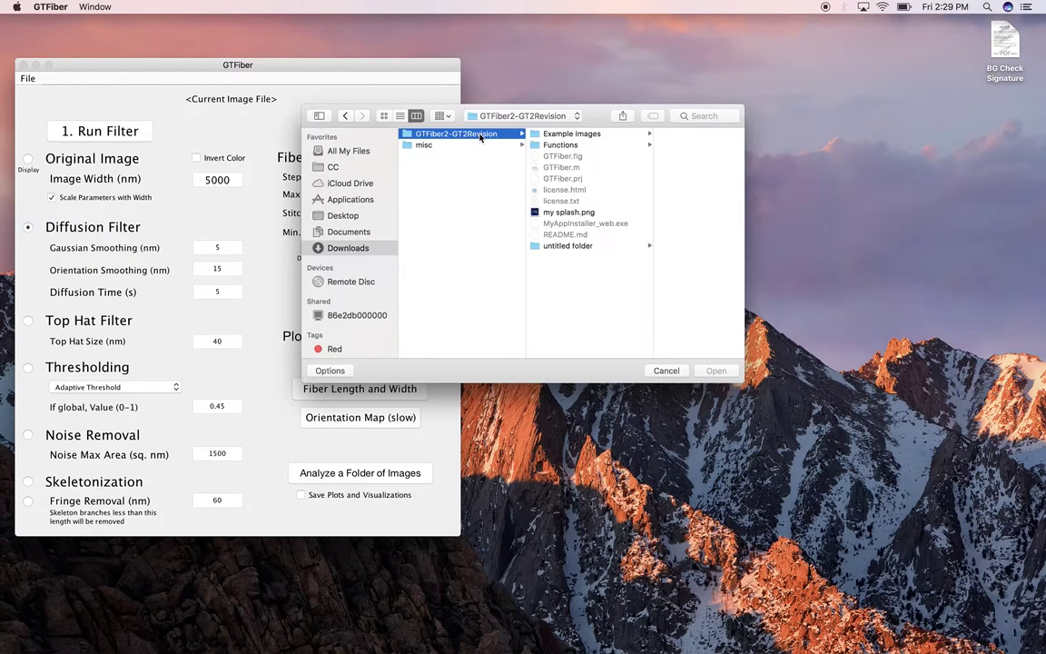
left_click(598, 136)
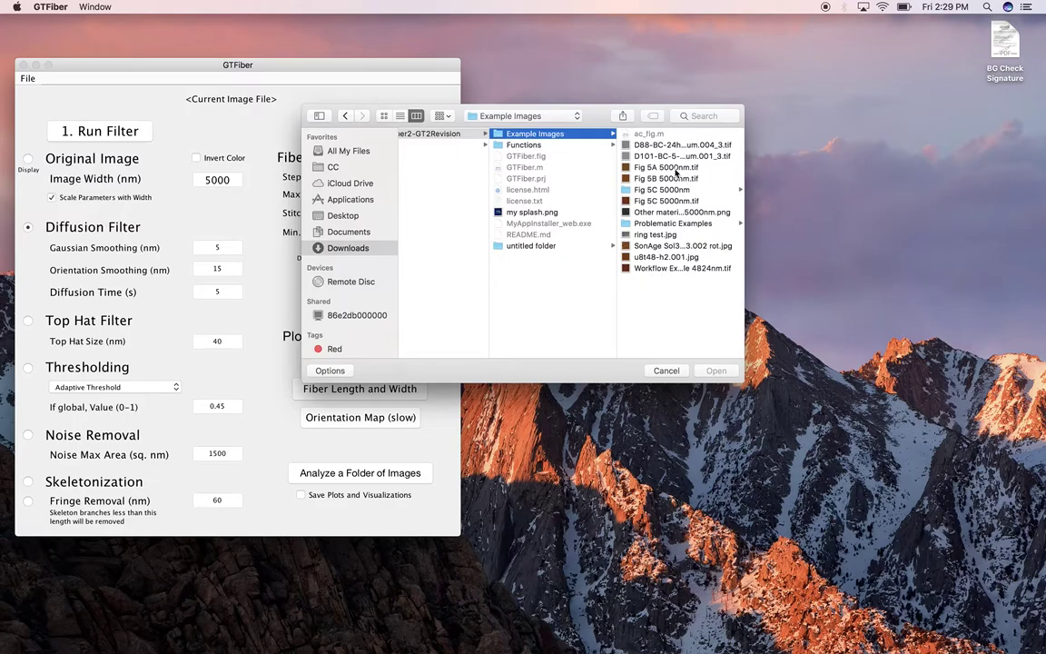
left_click(676, 200)
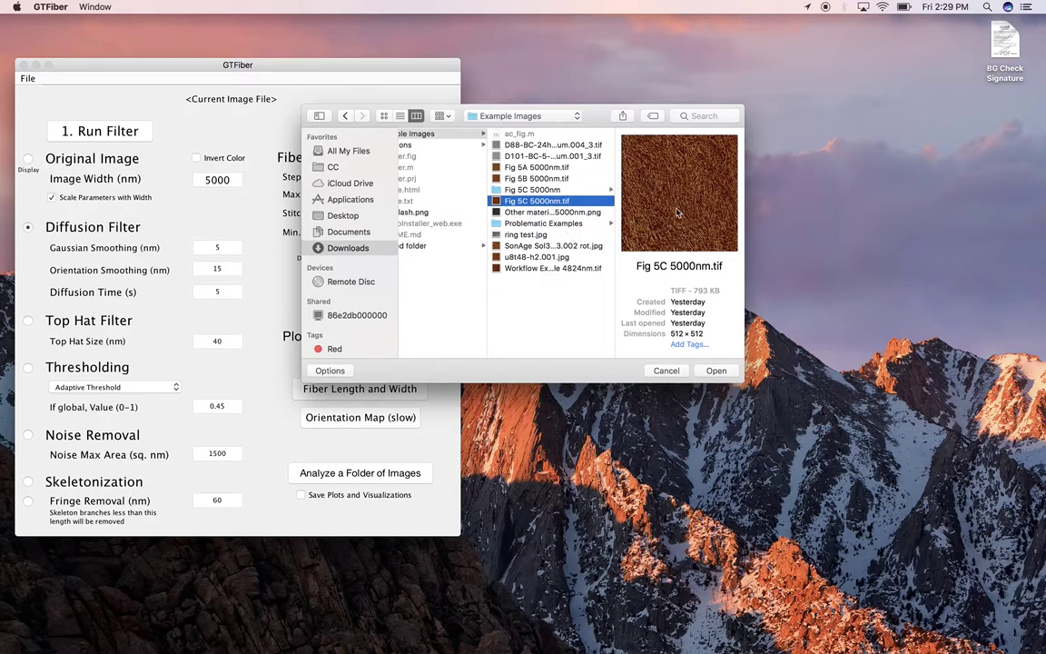
left_click(716, 371)
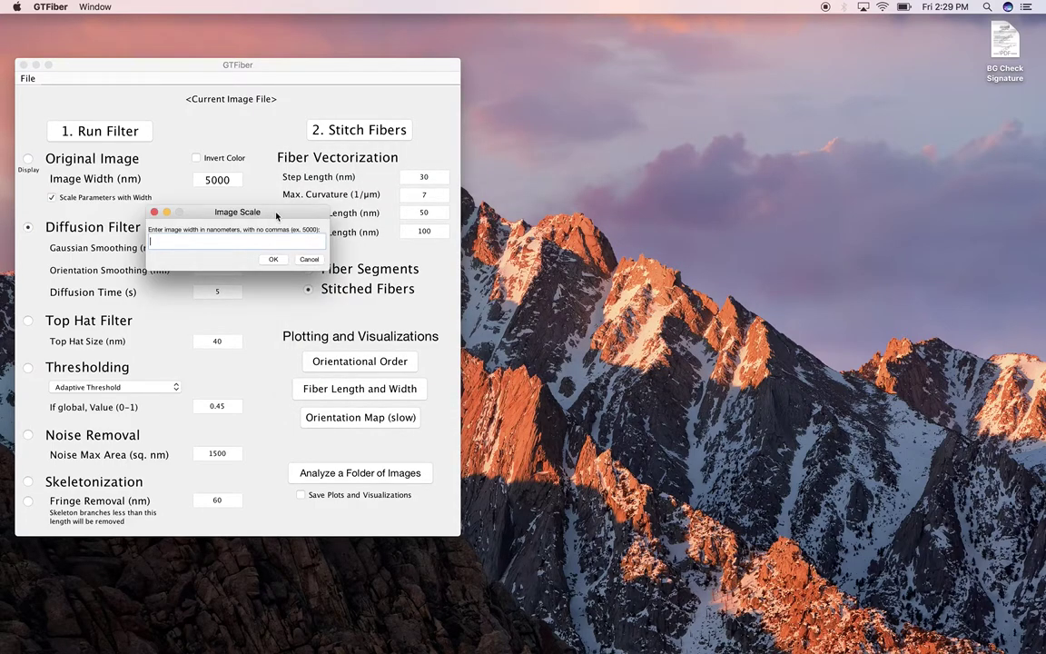
Step: Set the image scale to a width of 5000 nanometers
left_click_drag(273, 215, 288, 196)
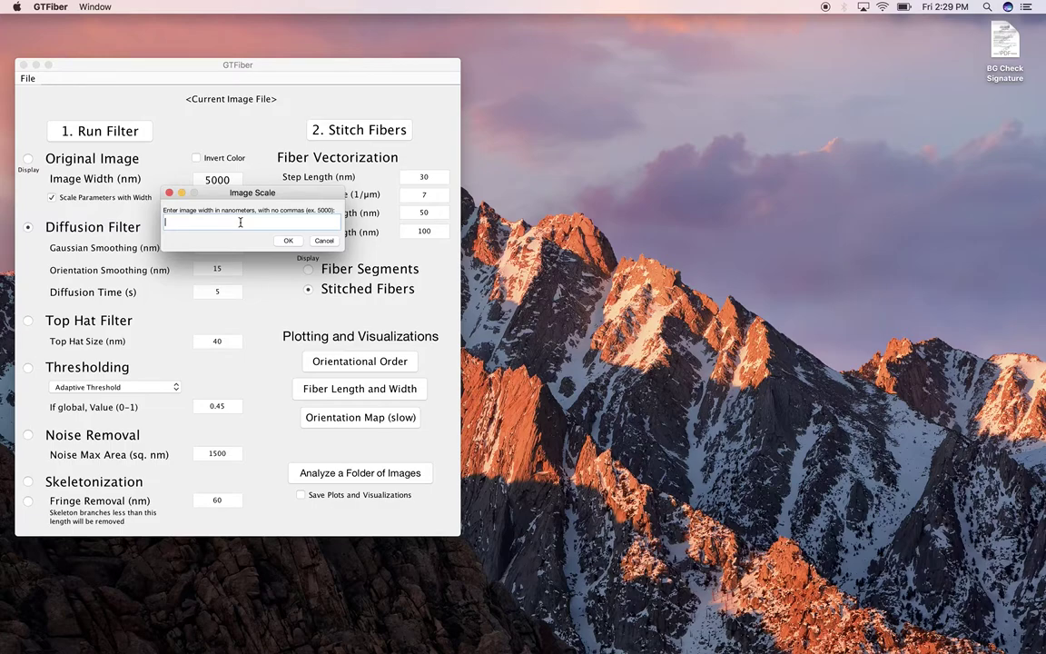
type("5000")
left_click(287, 243)
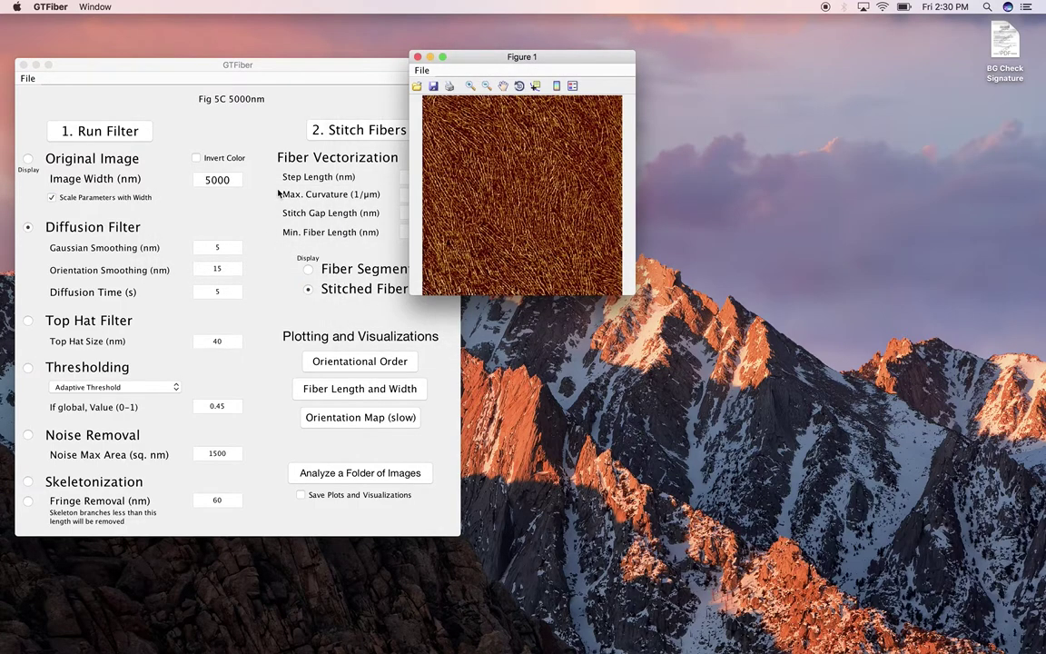
Step: Place the figure window beside the settings window, run the filter on the loaded image and enlarge the figure
left_click_drag(565, 61, 631, 37)
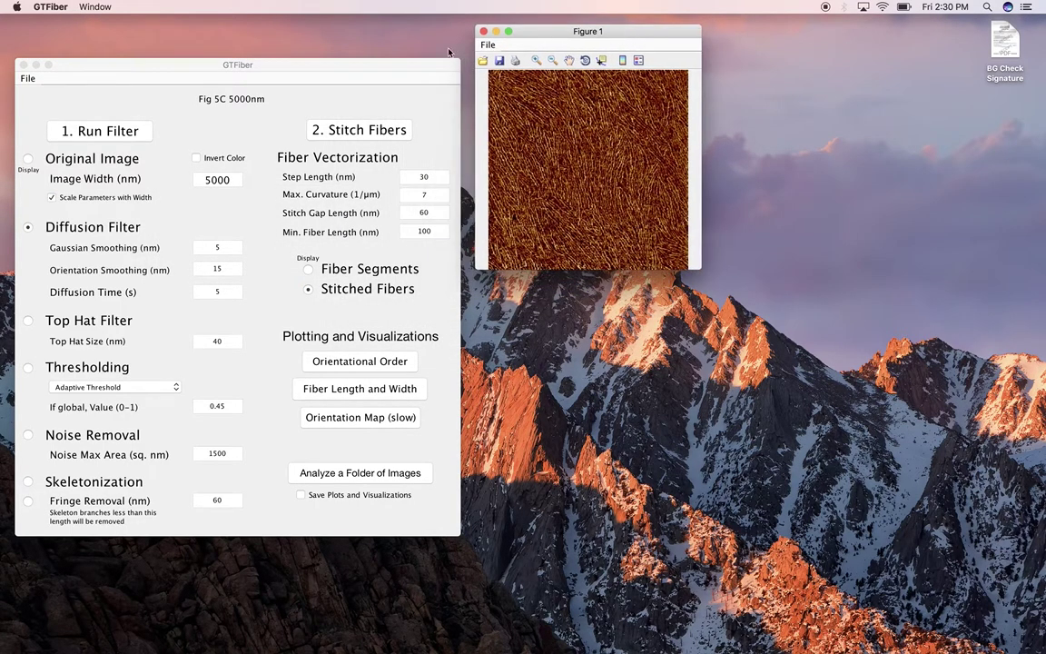
left_click_drag(351, 65, 350, 40)
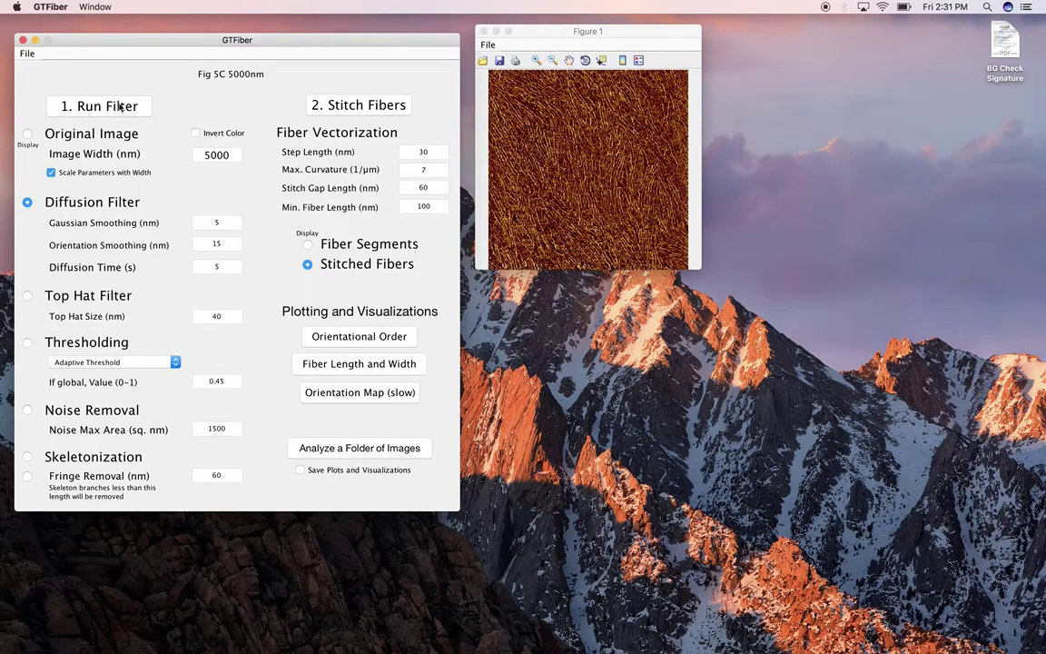
left_click(128, 115)
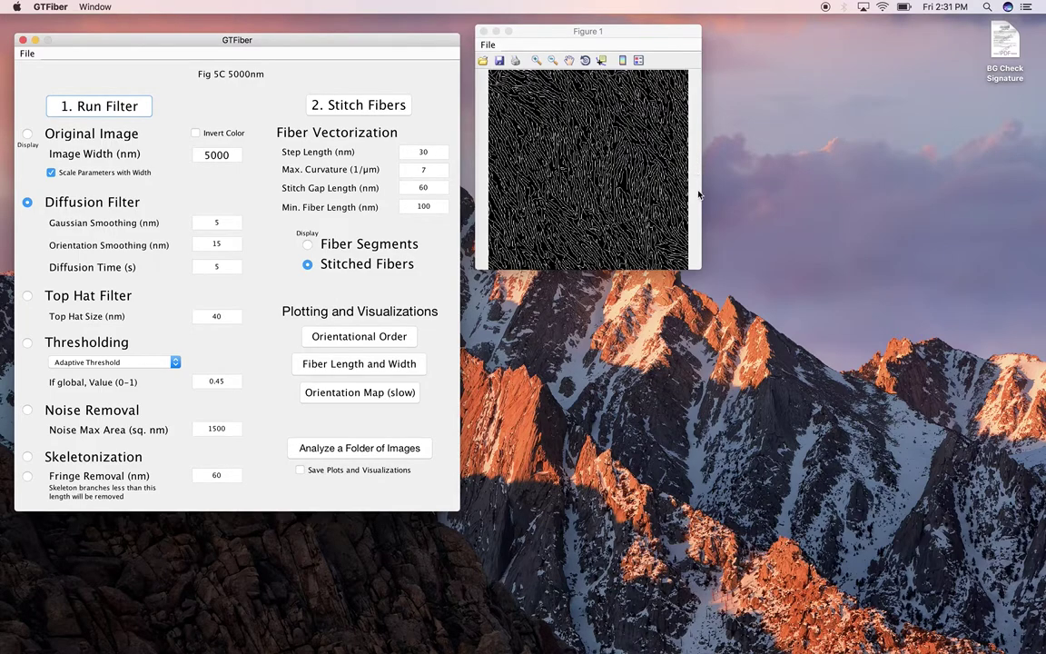
left_click(699, 267)
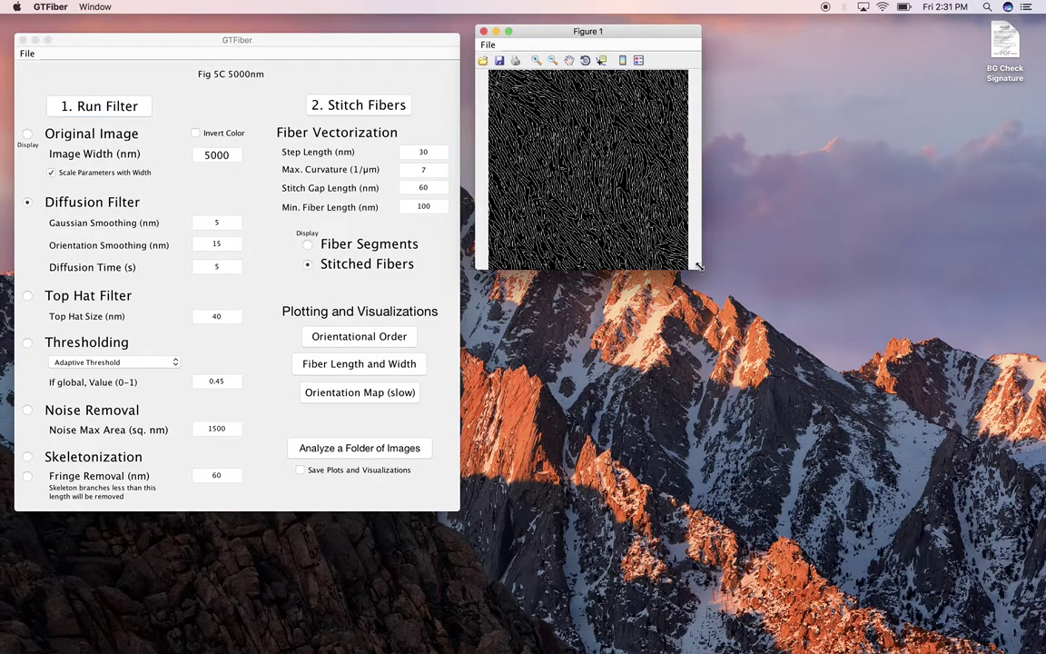
left_click_drag(699, 267, 933, 495)
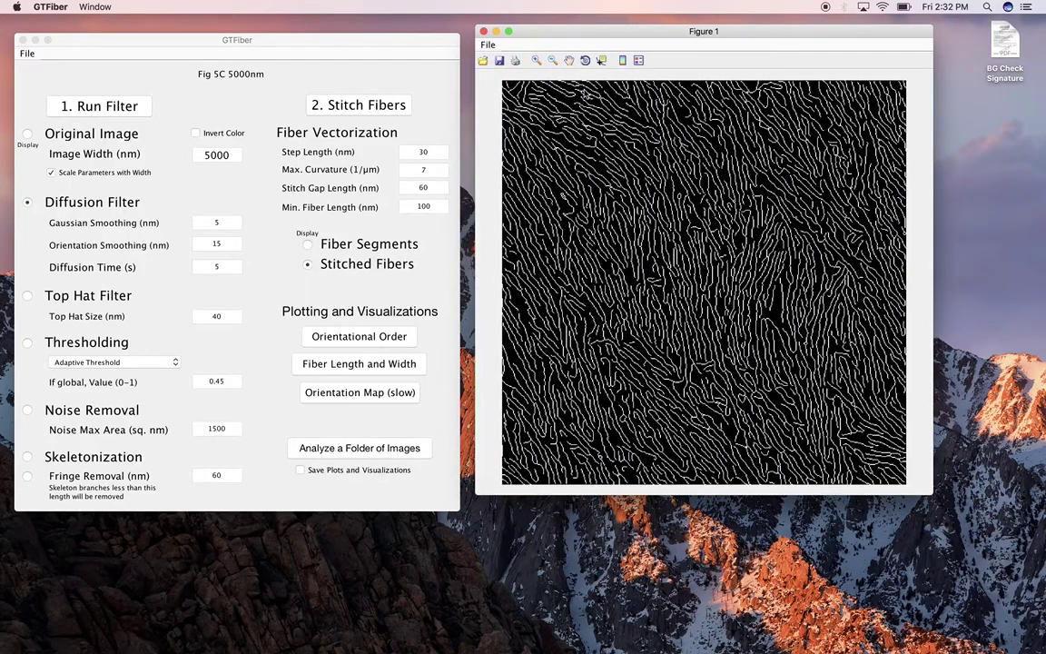
Step: Examine the filtered fiber skeleton up close in the figure, then return to the full image
left_click(537, 61)
left_click(632, 182)
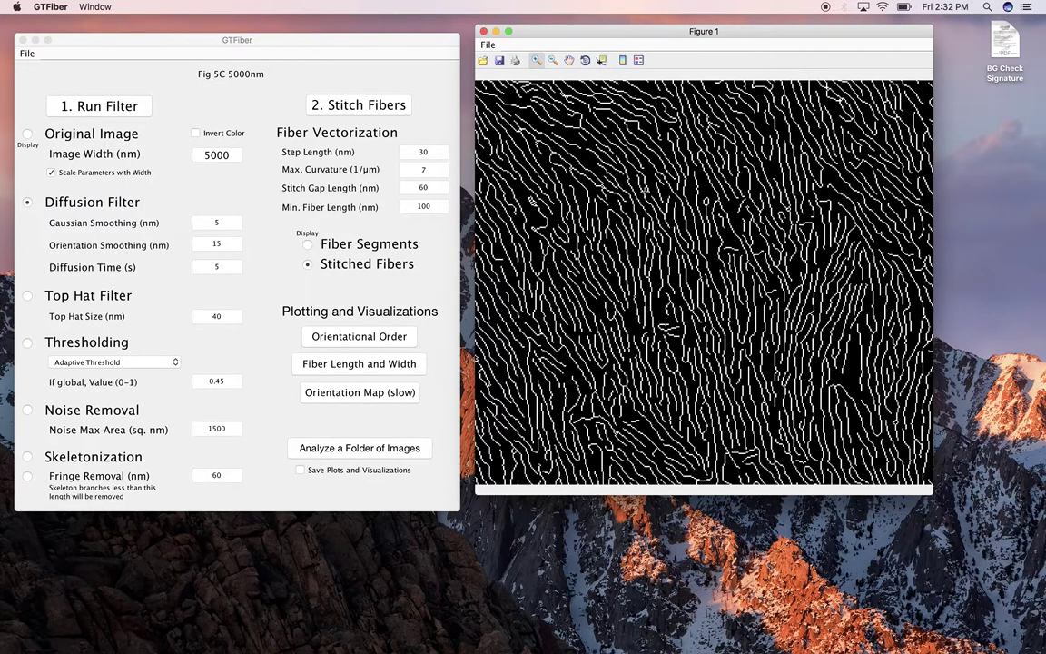
left_click(645, 190)
left_click(644, 190)
left_click(645, 190)
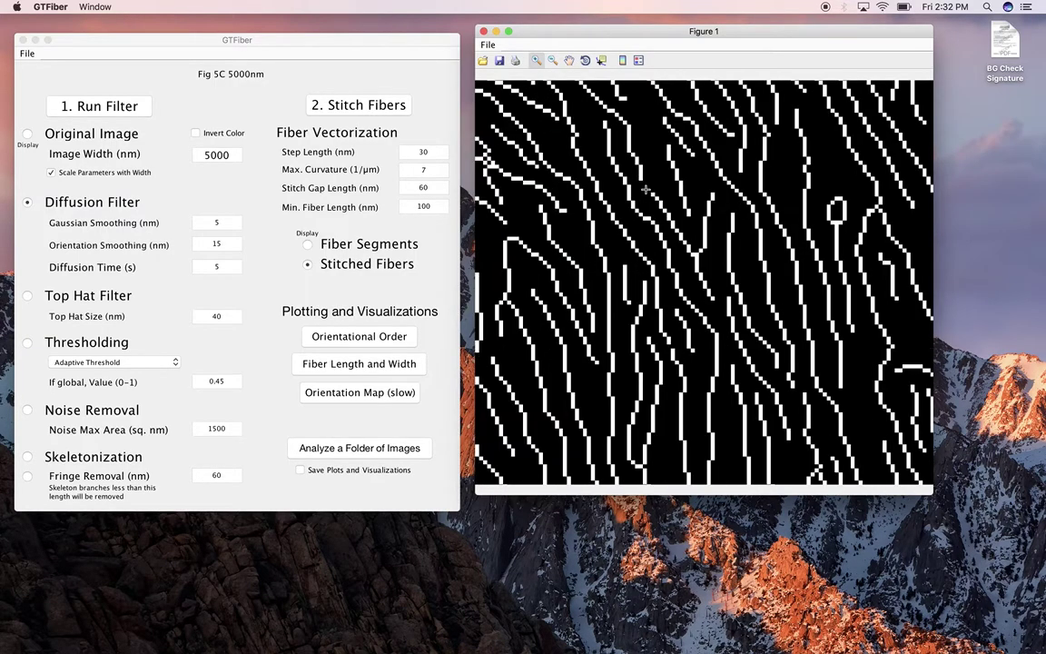
left_click(646, 190)
left_click(646, 189)
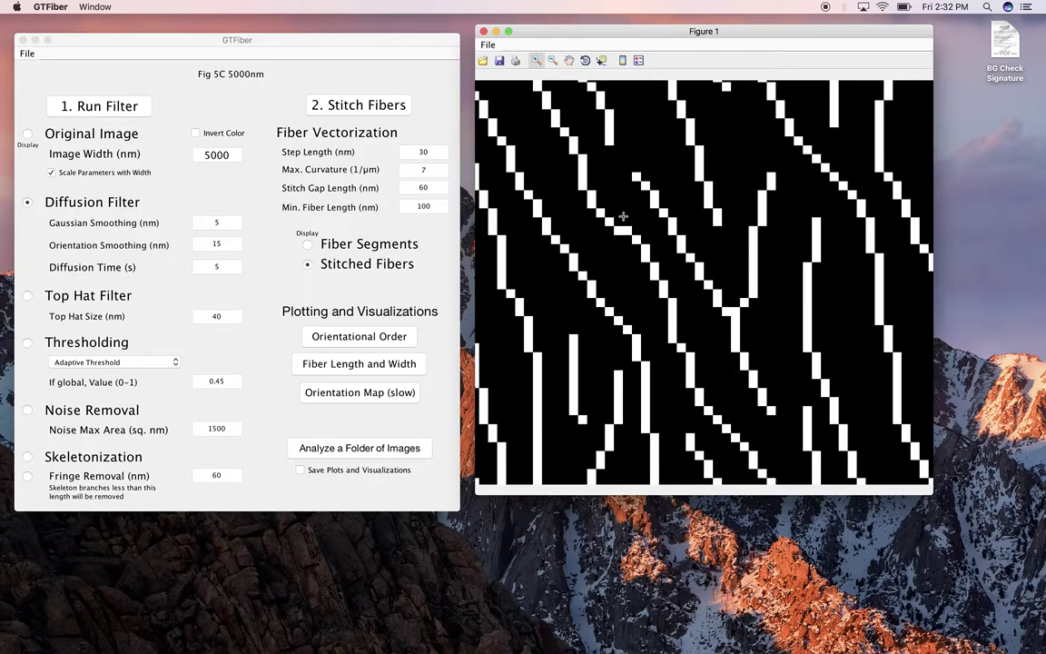
left_click(552, 61)
left_click(594, 195)
left_click(613, 202)
left_click(685, 227)
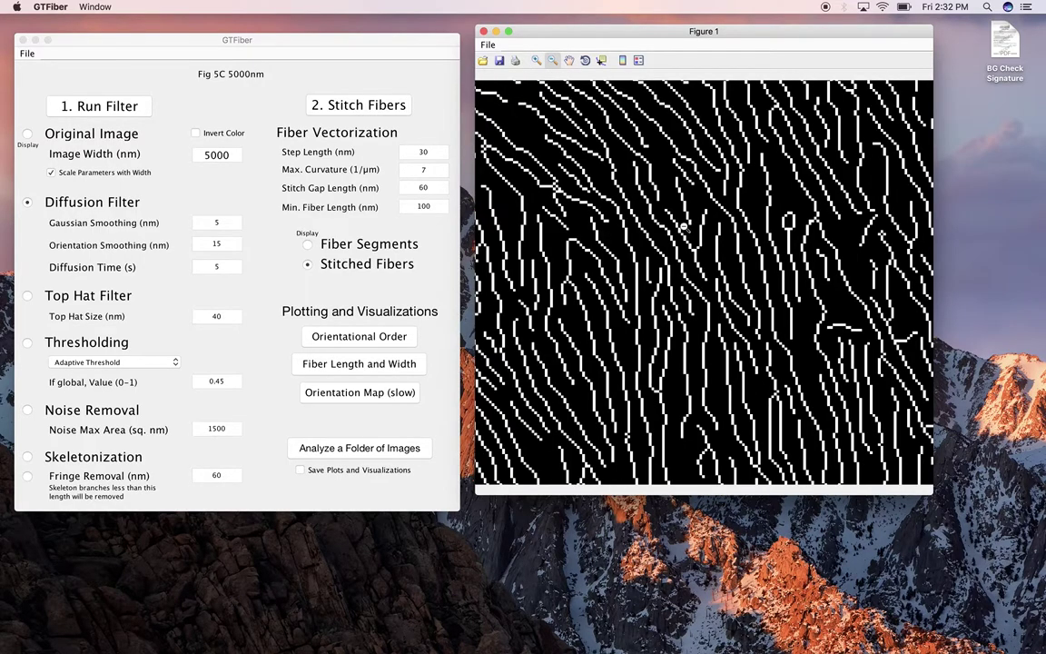
left_click(683, 227)
left_click(721, 267)
left_click(721, 267)
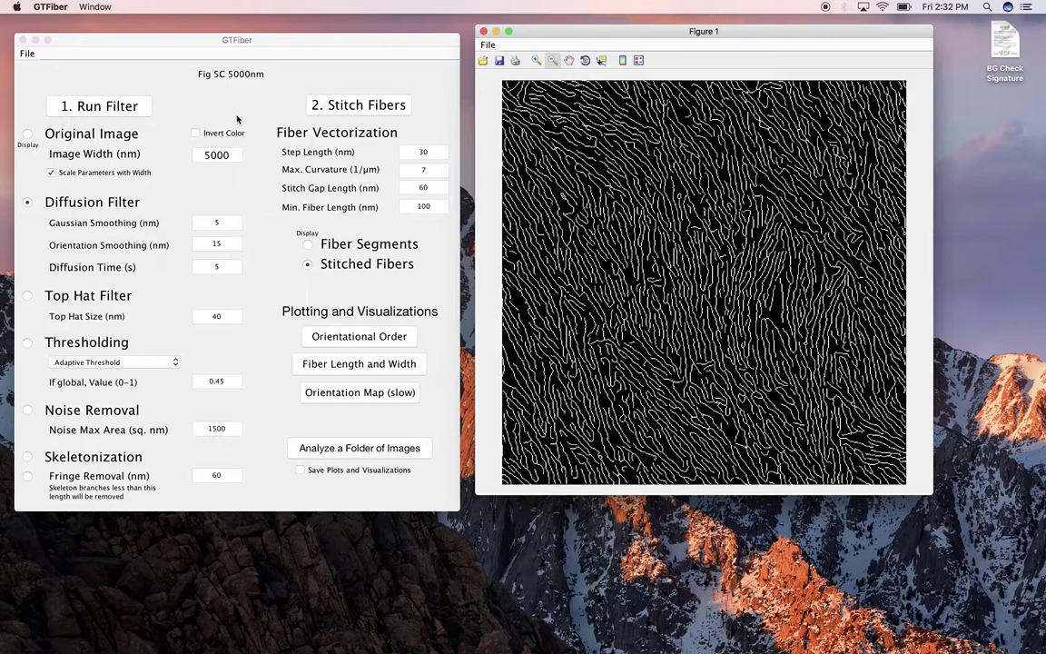
Step: Compare the original image with the diffusion filter result in a smaller figure window
left_click(27, 134)
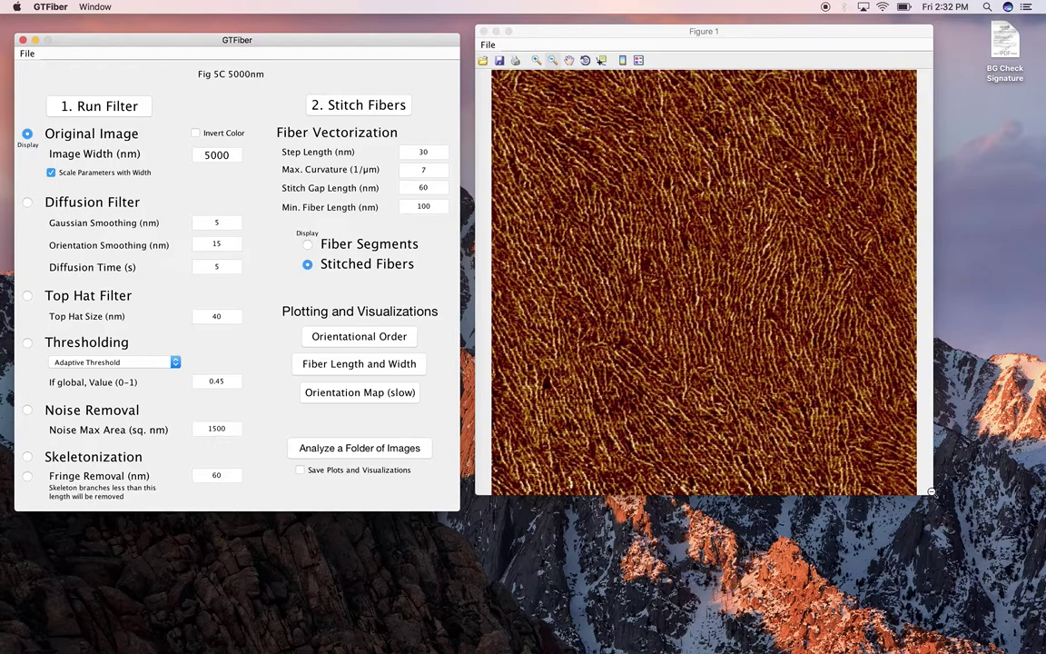
left_click_drag(931, 492, 785, 348)
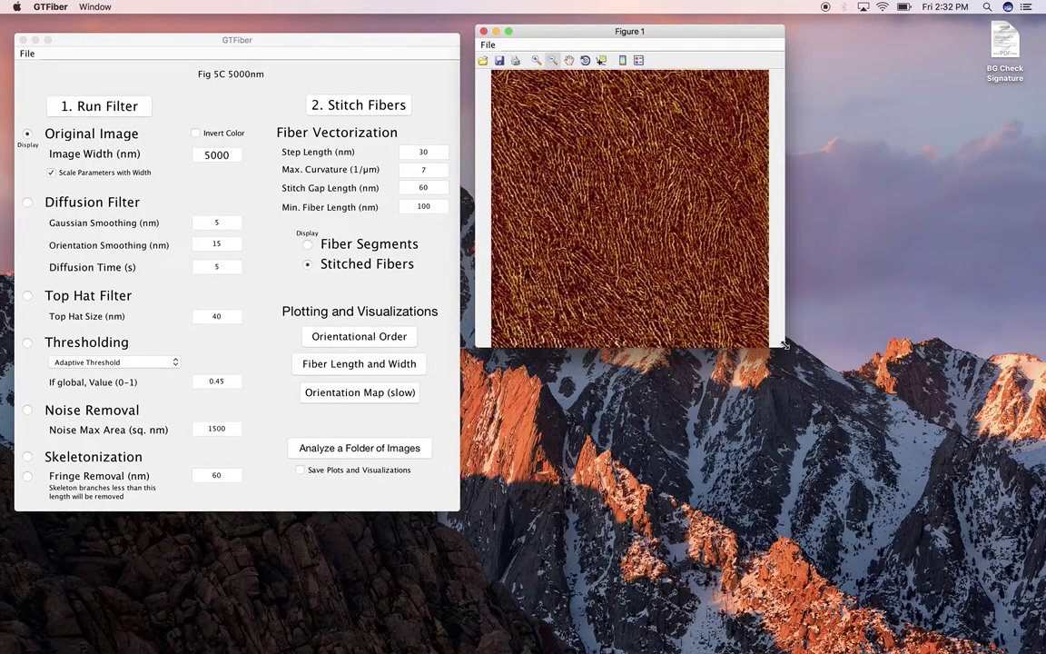
left_click(27, 202)
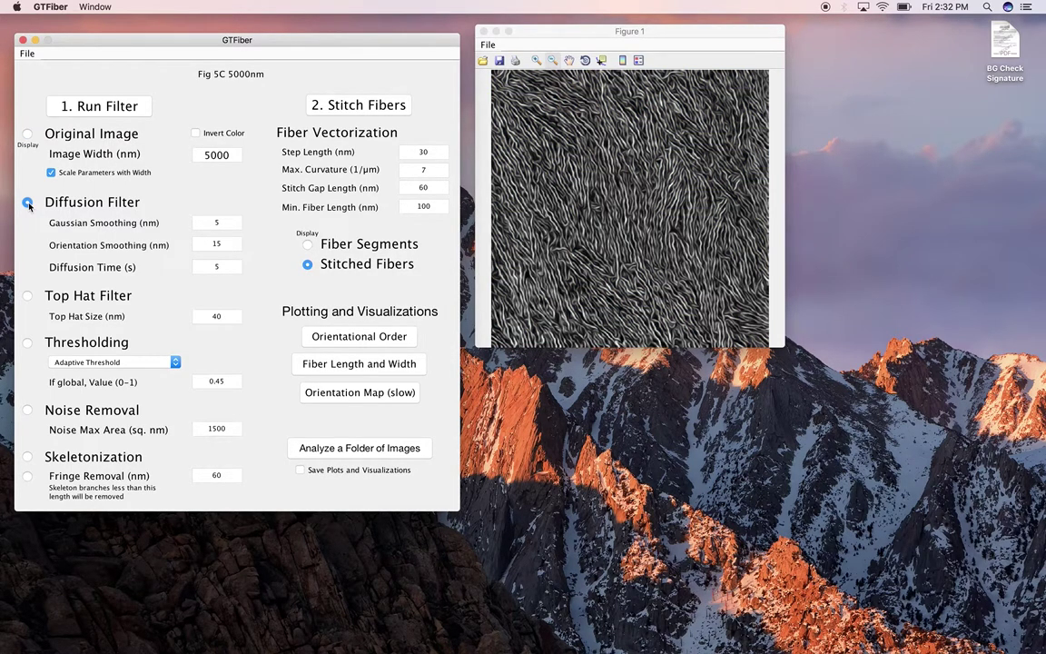
left_click(28, 133)
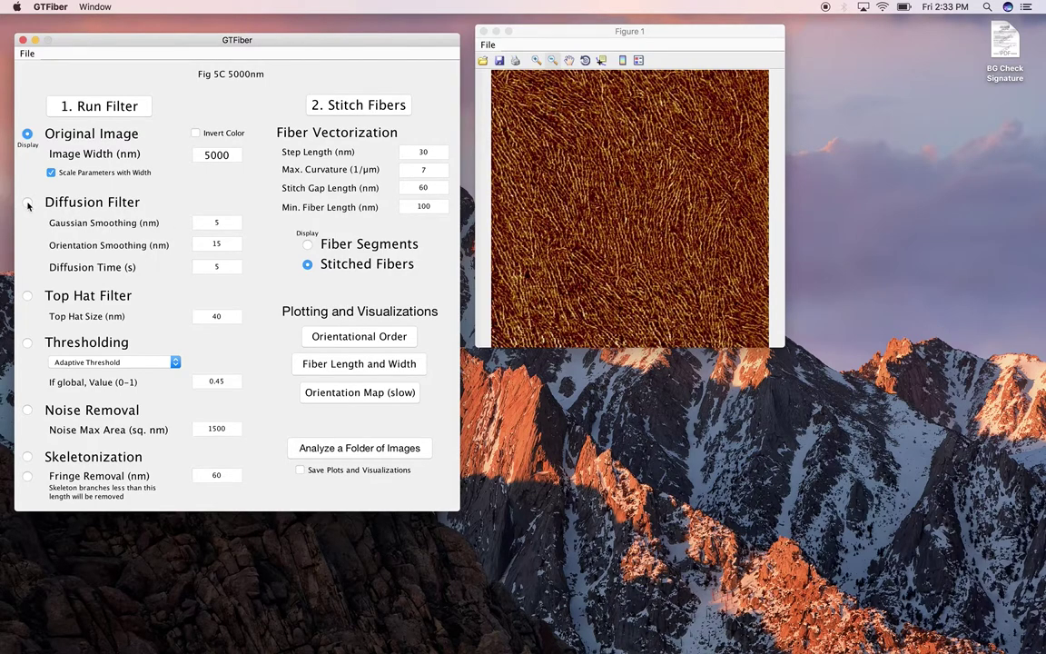
left_click(27, 204)
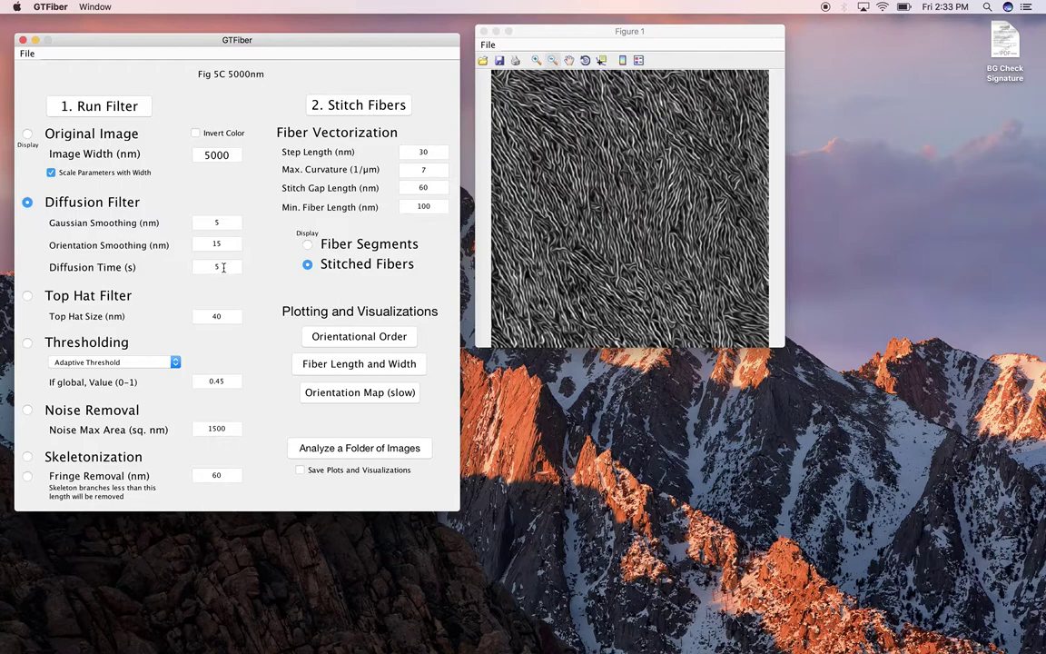
left_click_drag(223, 267, 203, 267)
left_click(210, 224)
left_click(228, 245)
left_click(229, 224)
Step: Display the original image in a larger figure window and examine the width of individual fibers up close
left_click_drag(781, 343, 875, 456)
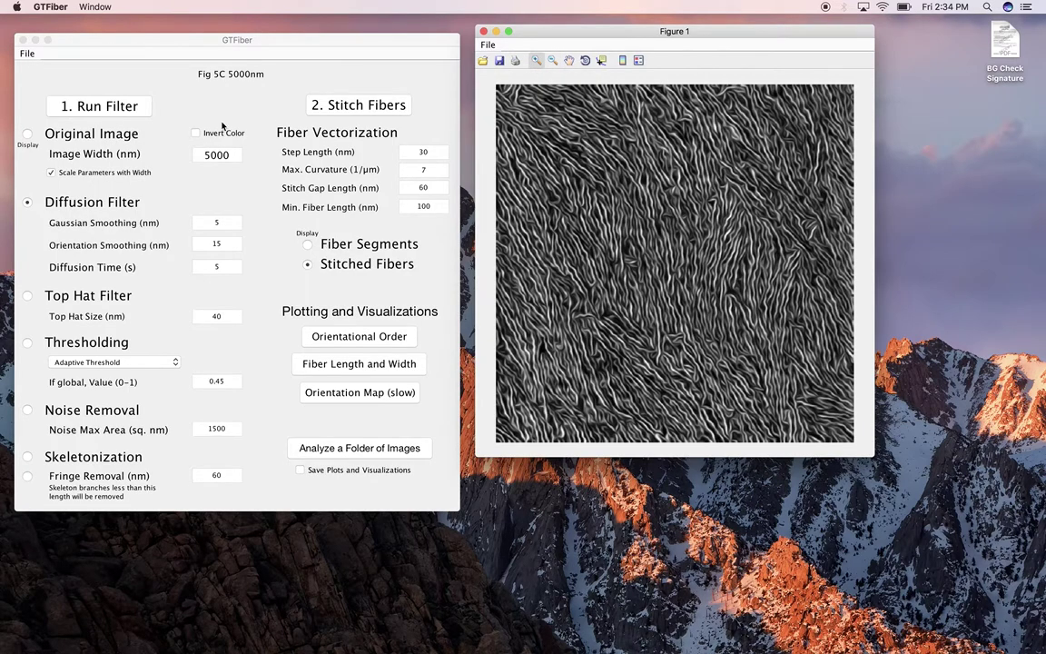
left_click(27, 134)
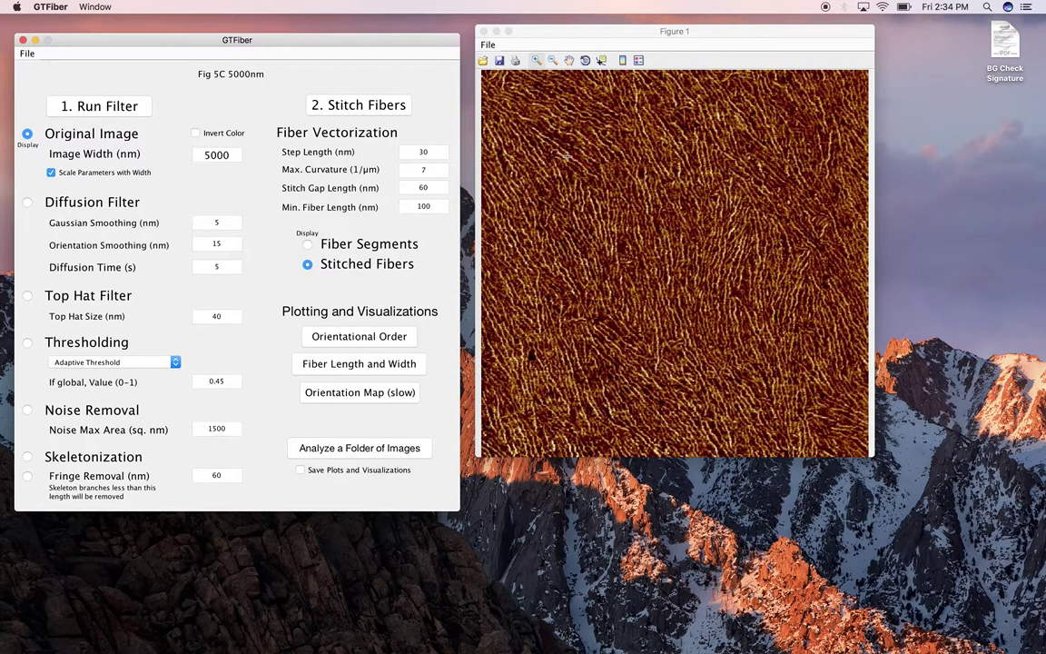
left_click(511, 141)
double_click(578, 161)
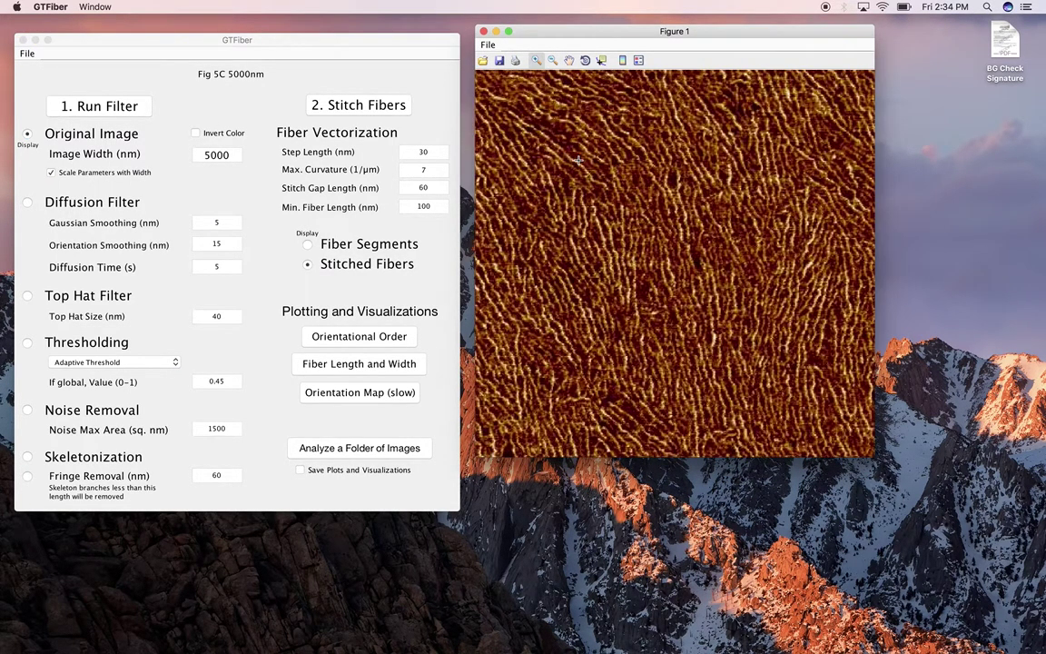
left_click_drag(505, 121, 535, 165)
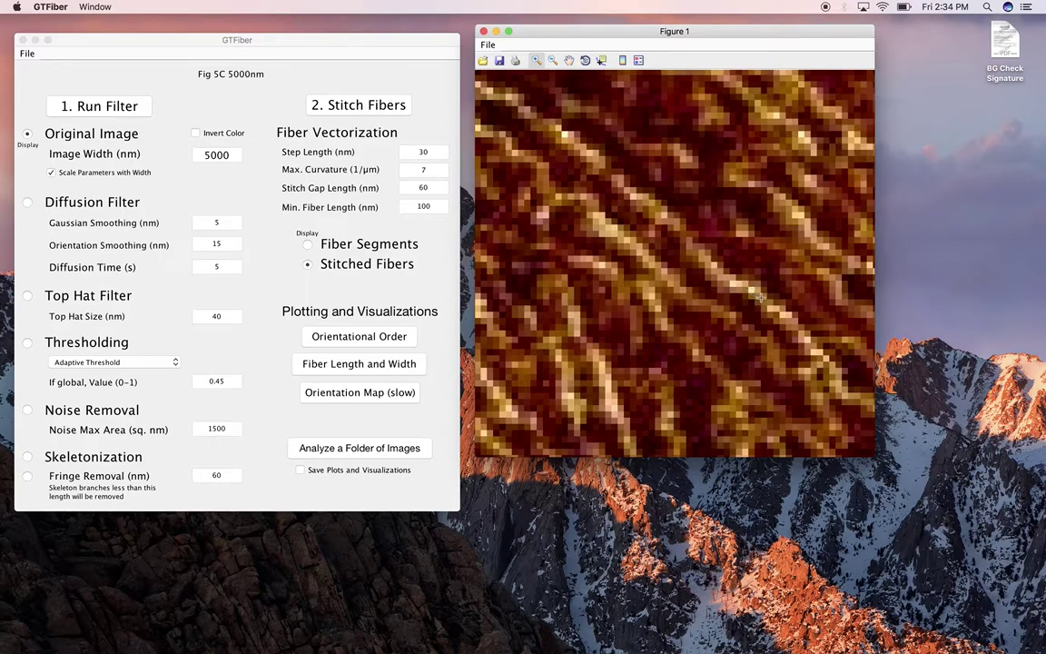
left_click(760, 296)
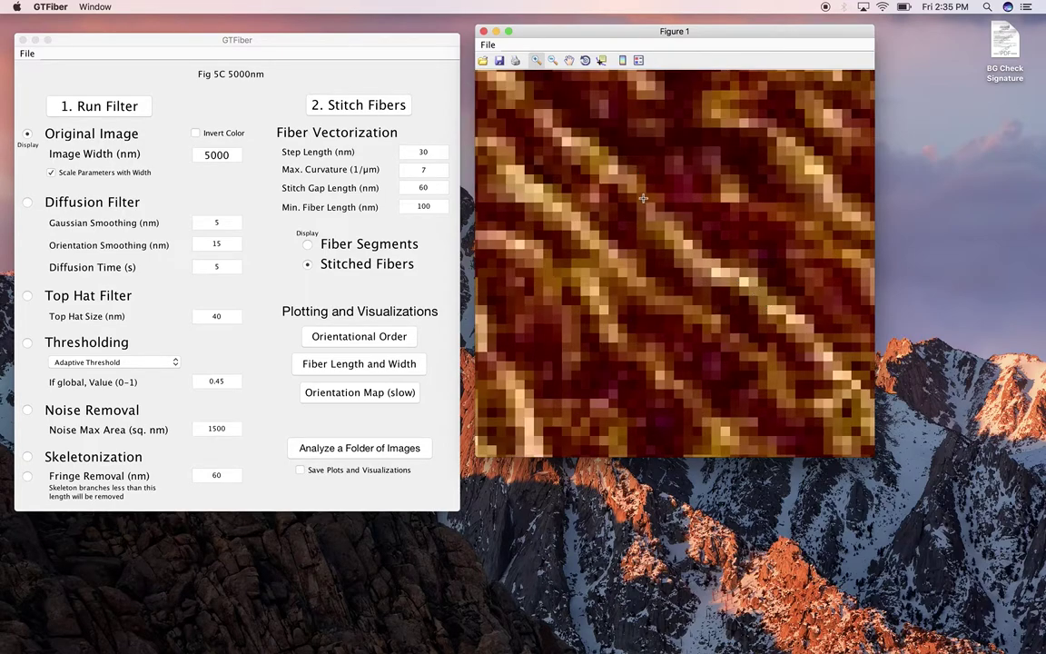
left_click(569, 60)
left_click_drag(727, 270, 661, 206)
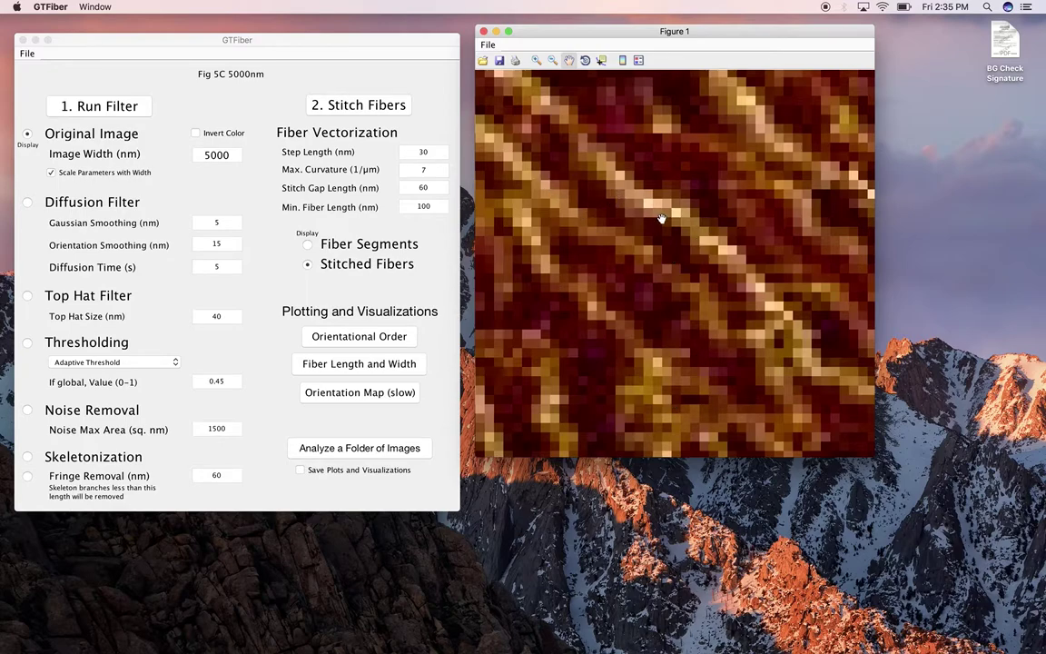
left_click(553, 60)
left_click(688, 215)
left_click(687, 215)
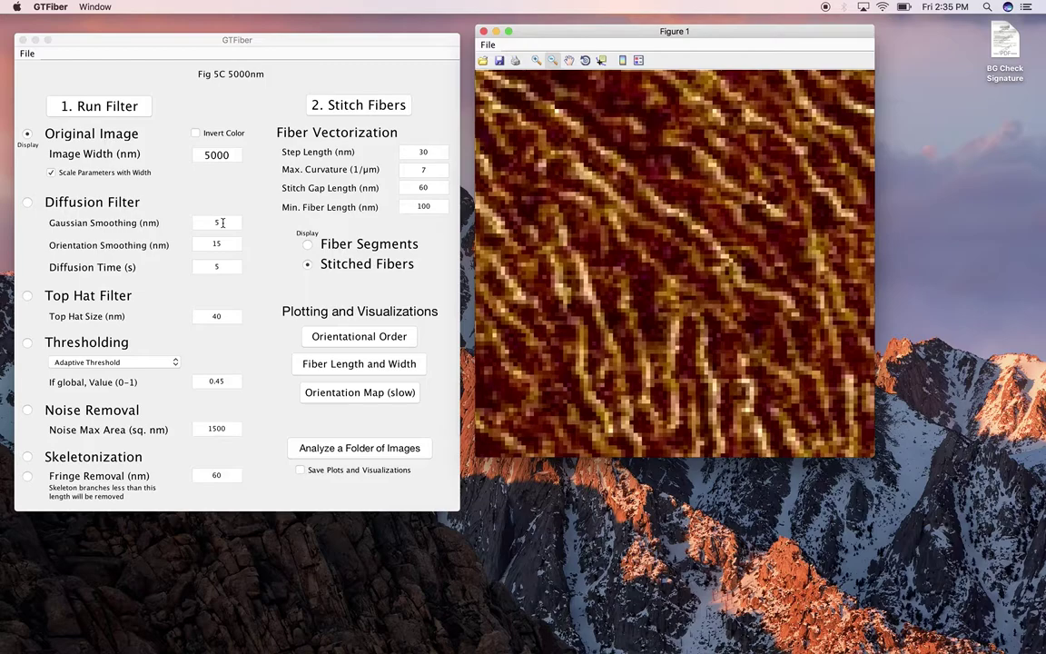
Step: Read the hints for Gaussian Smoothing and Image Width, and select the Orientation Smoothing value
mouse_move(223, 222)
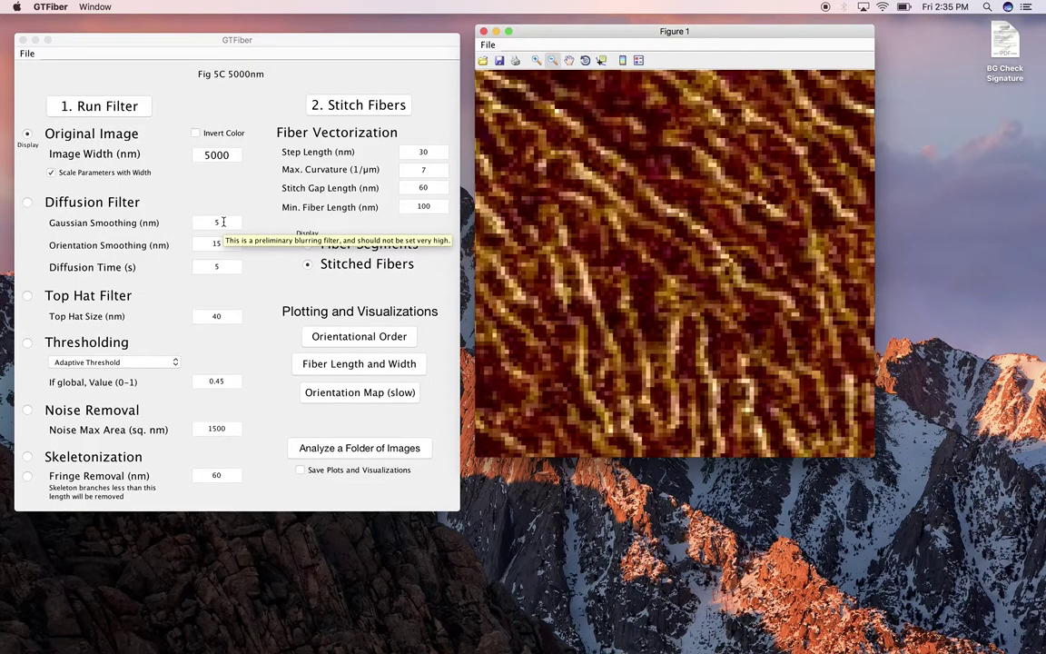
mouse_move(229, 154)
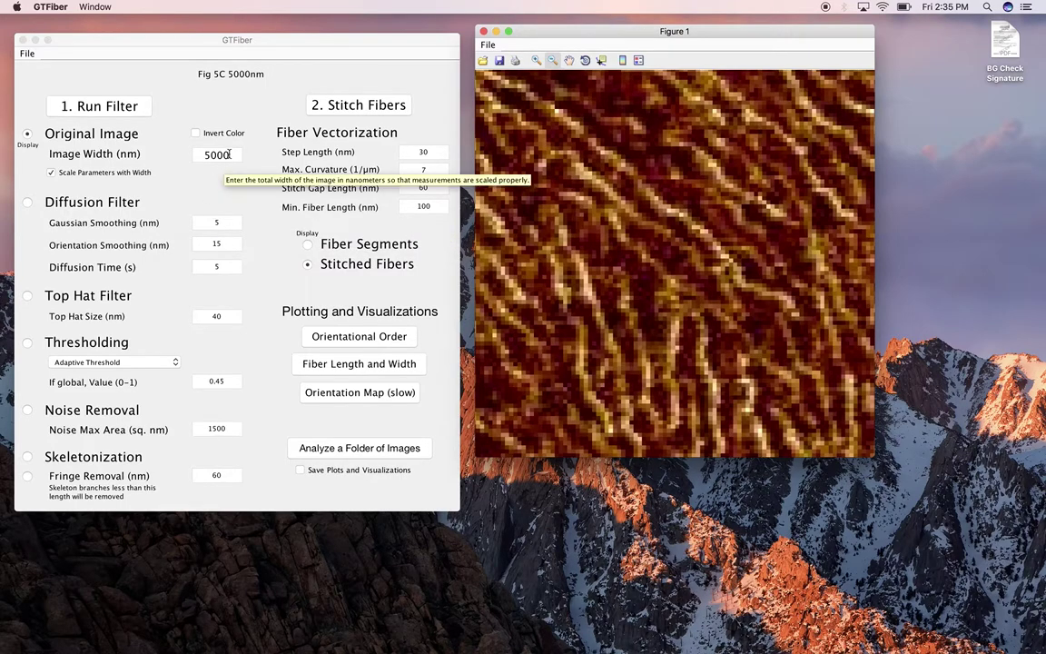
mouse_move(224, 243)
double_click(226, 243)
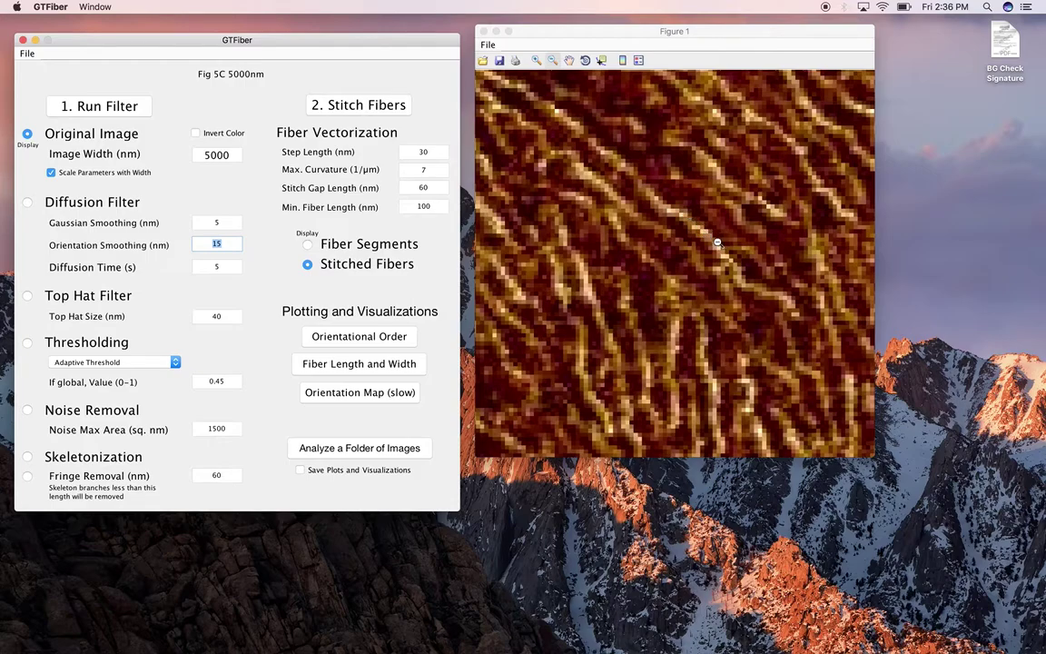
Step: Review the Orientation Smoothing and Diffusion Time settings, then examine the original image's fibers at closer range in the figure
left_click(229, 244)
left_click(225, 266)
left_click(535, 60)
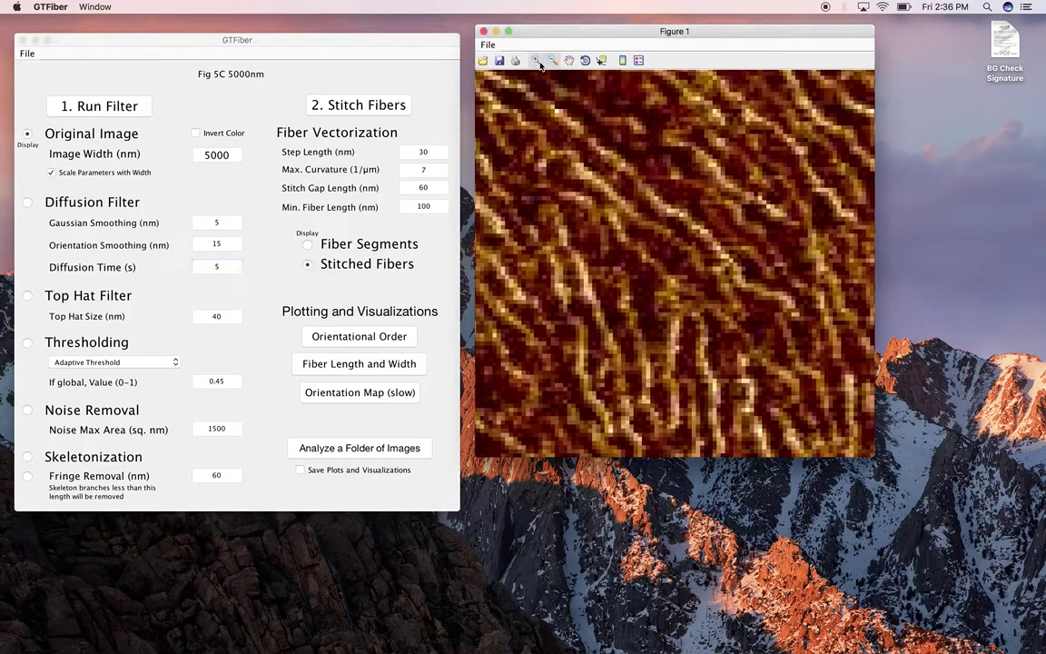
left_click(626, 198)
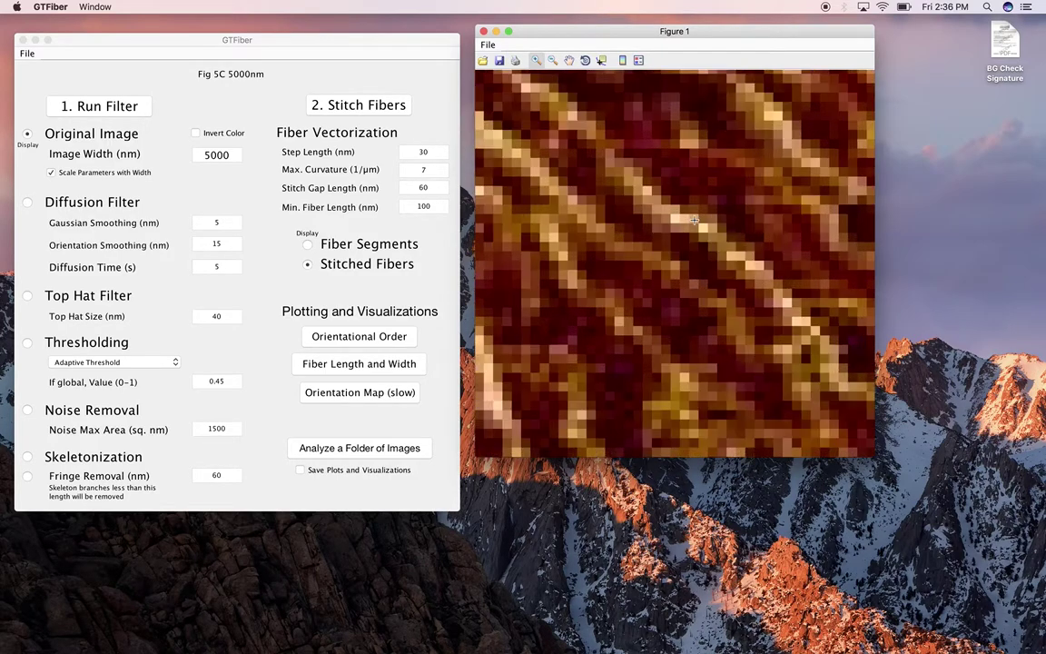
Step: Compare the diffusion filter result with the original image in the figure
left_click(28, 202)
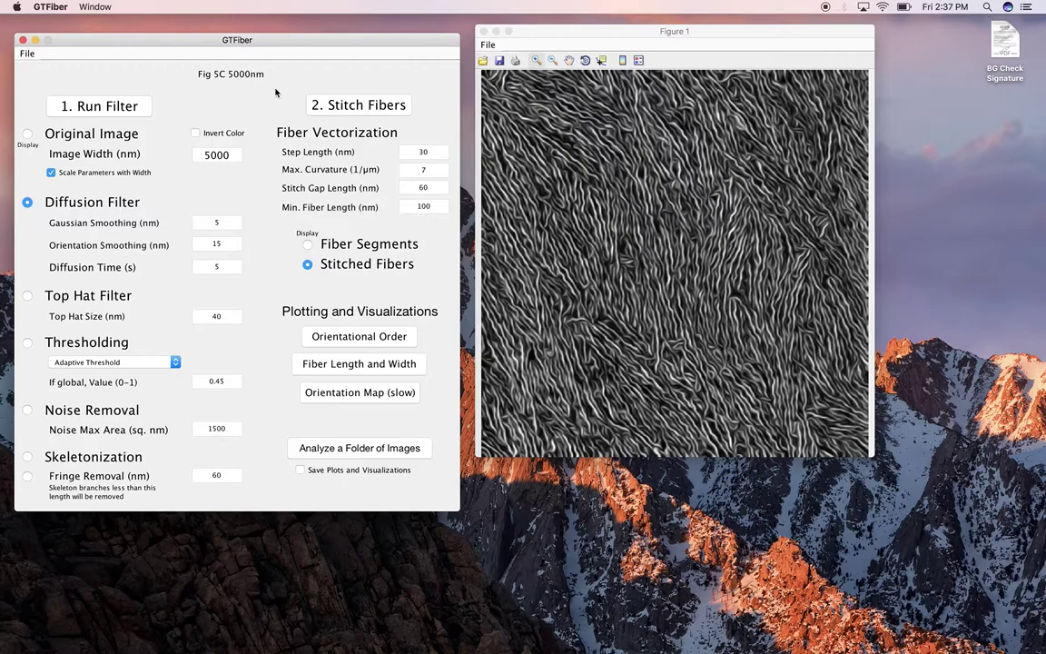
left_click(28, 135)
left_click(28, 203)
left_click(28, 134)
left_click(28, 203)
Step: Examine individual fibers in the diffusion filter result up close
left_click(577, 171)
left_click(576, 168)
left_click(576, 165)
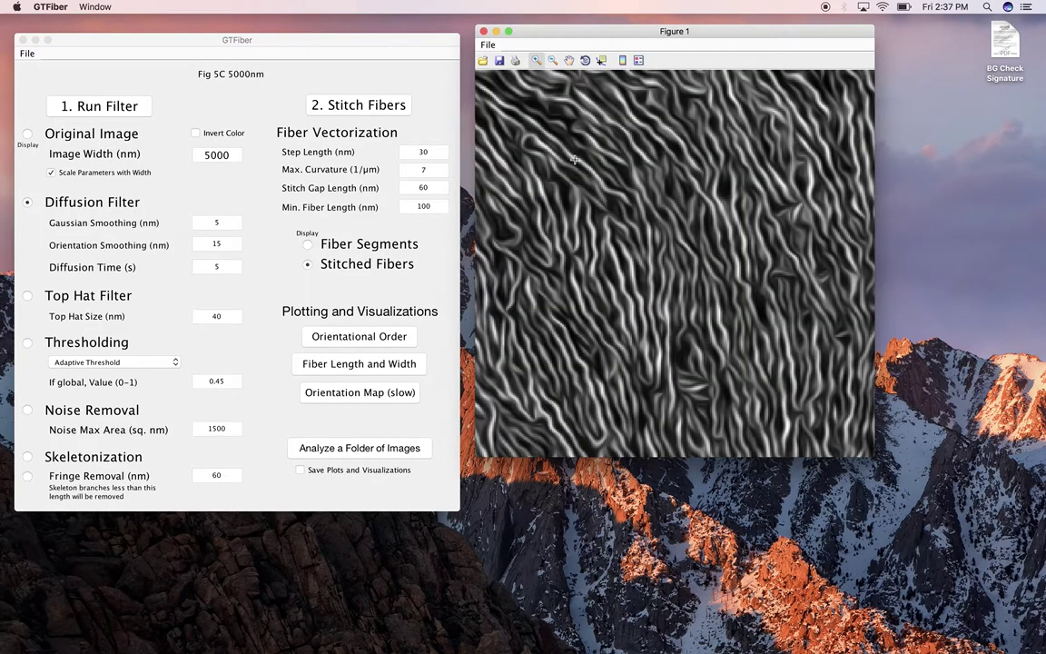
double_click(575, 161)
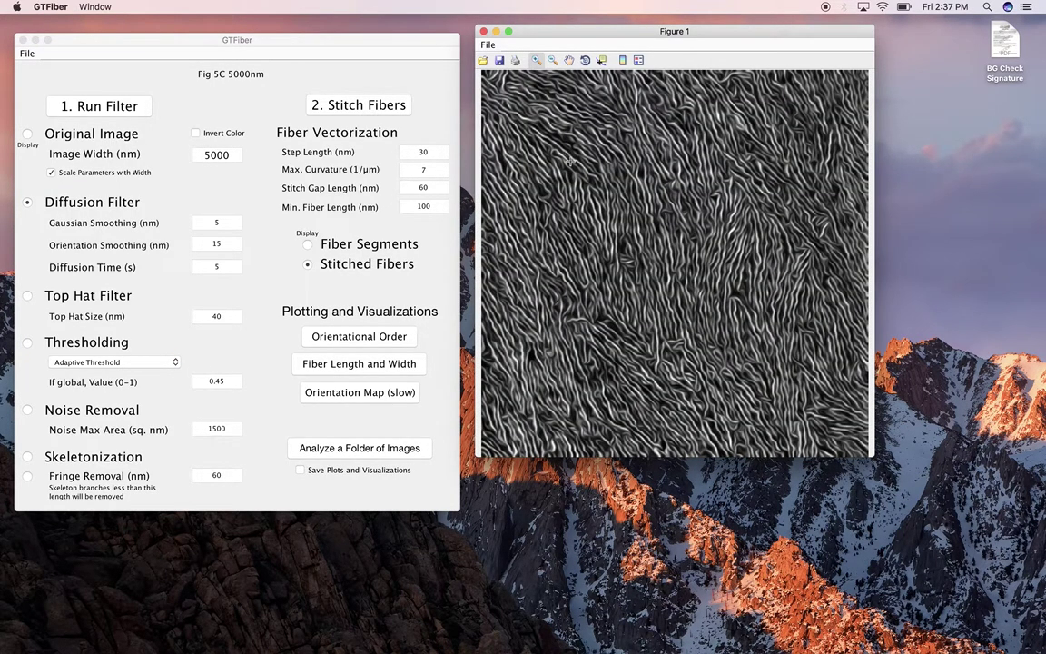
left_click_drag(574, 159, 592, 176)
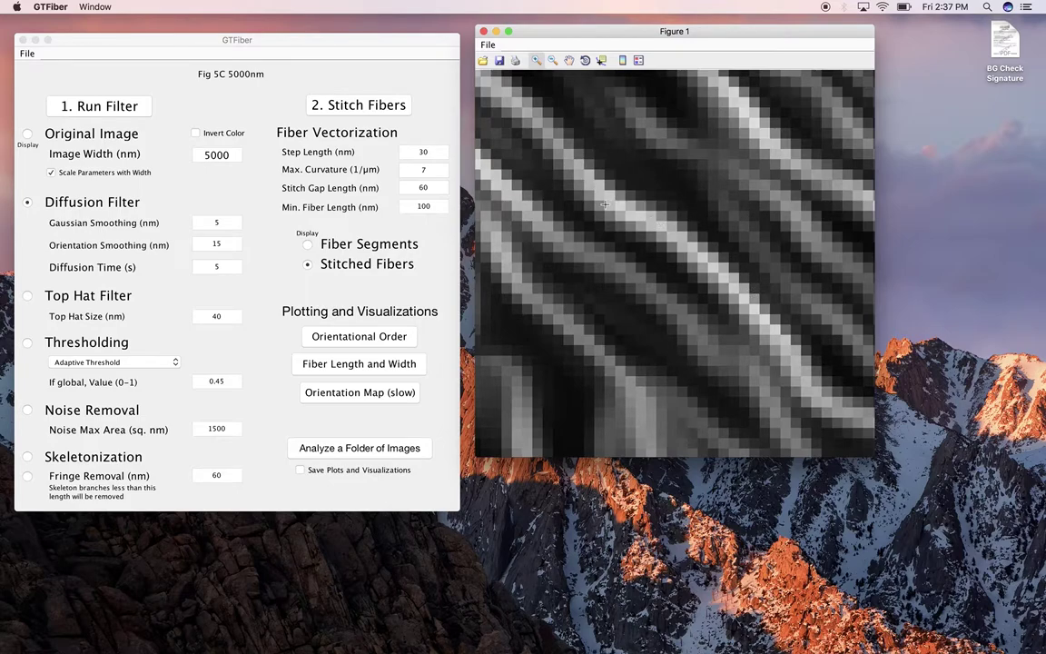
Step: Compare the Top Hat filter result with the diffusion filter result, ending on the Top Hat result
left_click(26, 299)
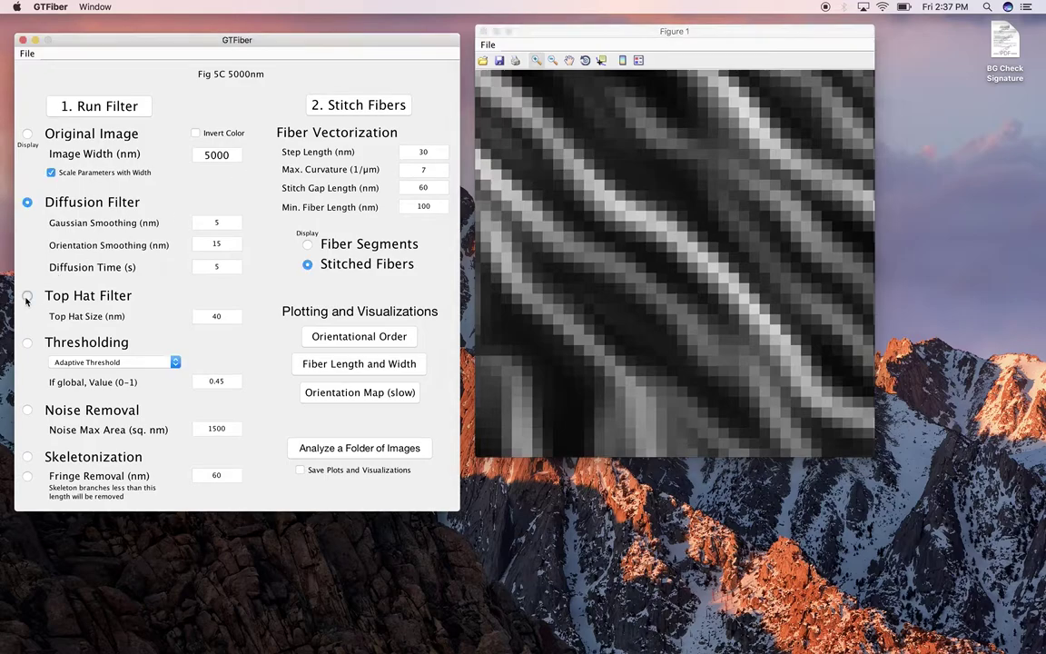
left_click(26, 297)
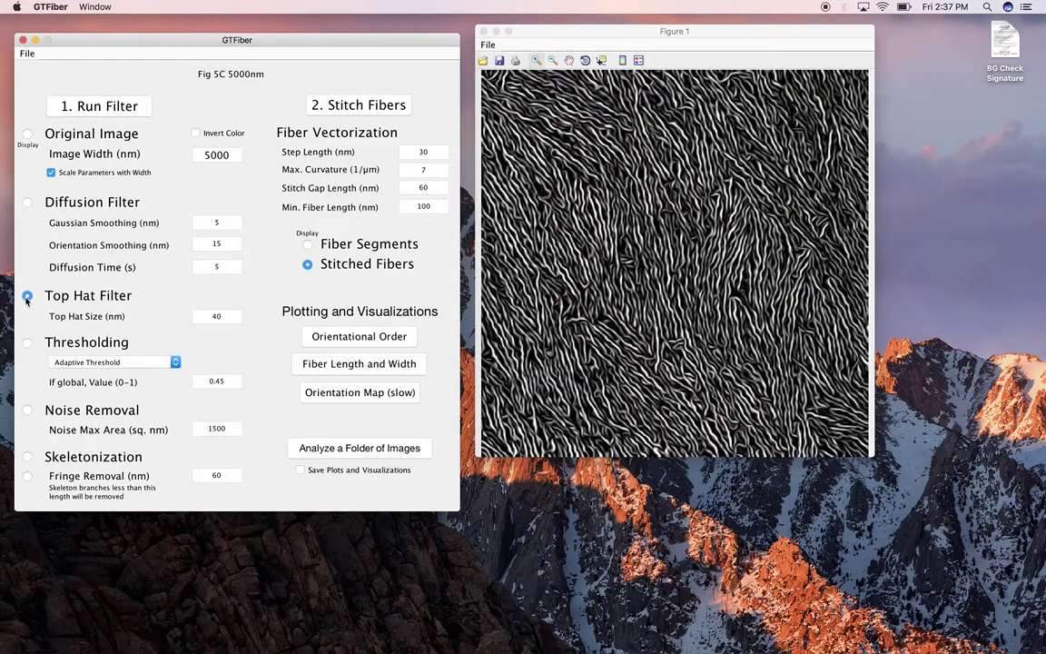
left_click(28, 203)
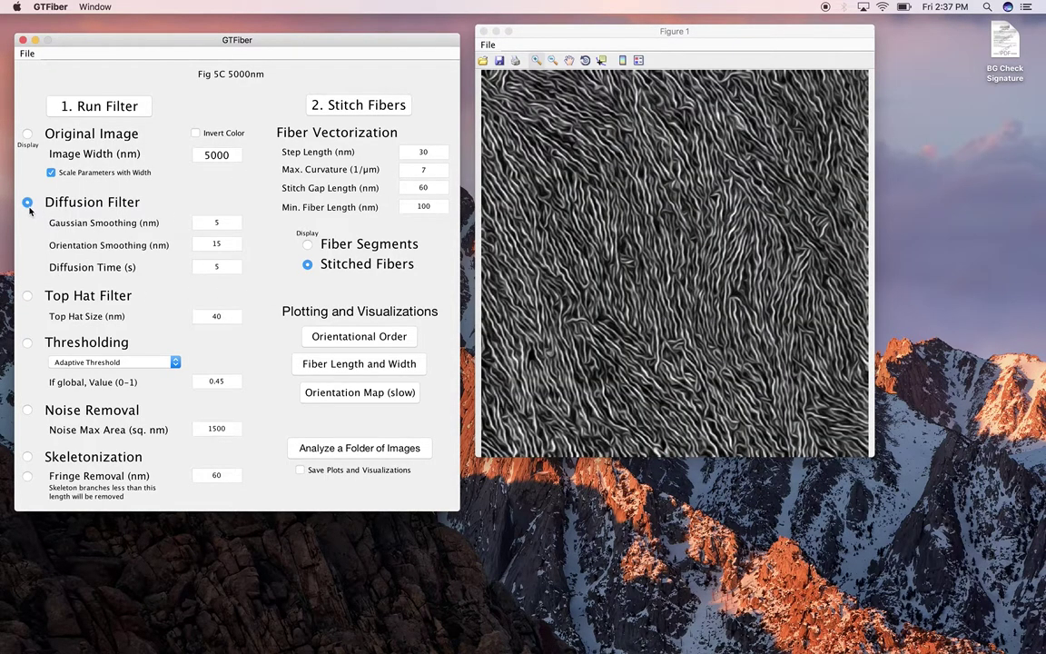
left_click(27, 297)
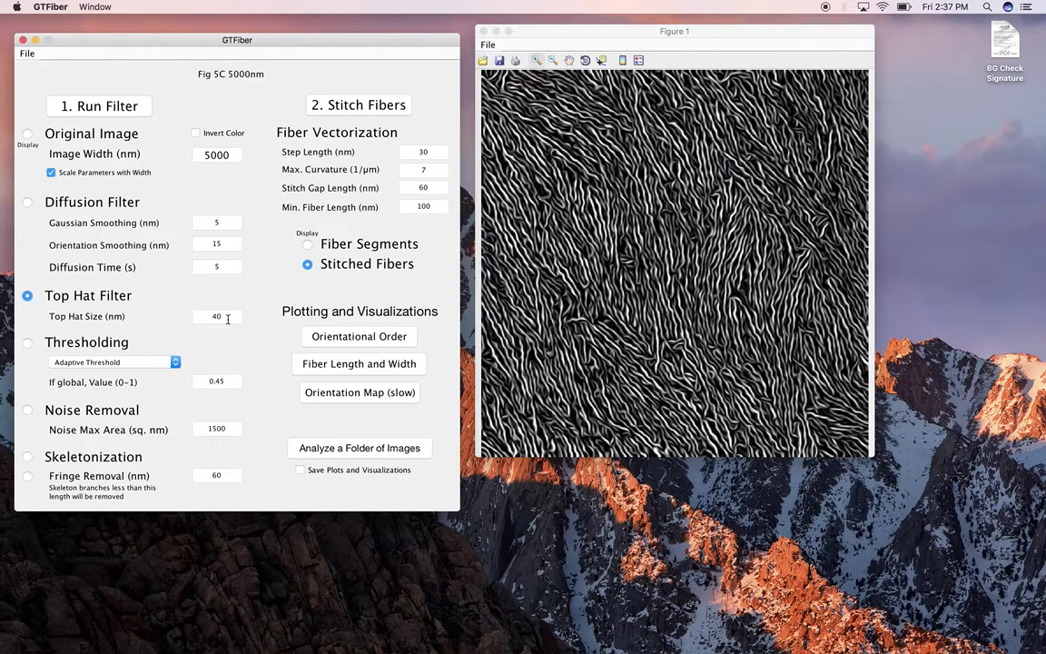
Step: Read the hints for Top Hat Size and Orientation Smoothing and compare the two settings
mouse_move(228, 318)
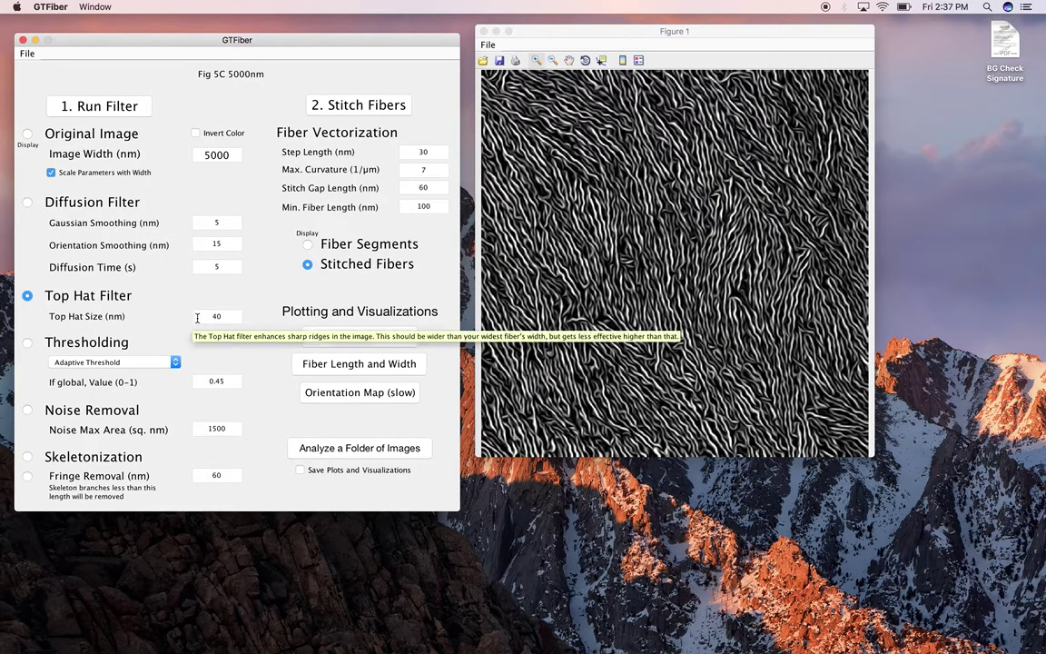
double_click(210, 316)
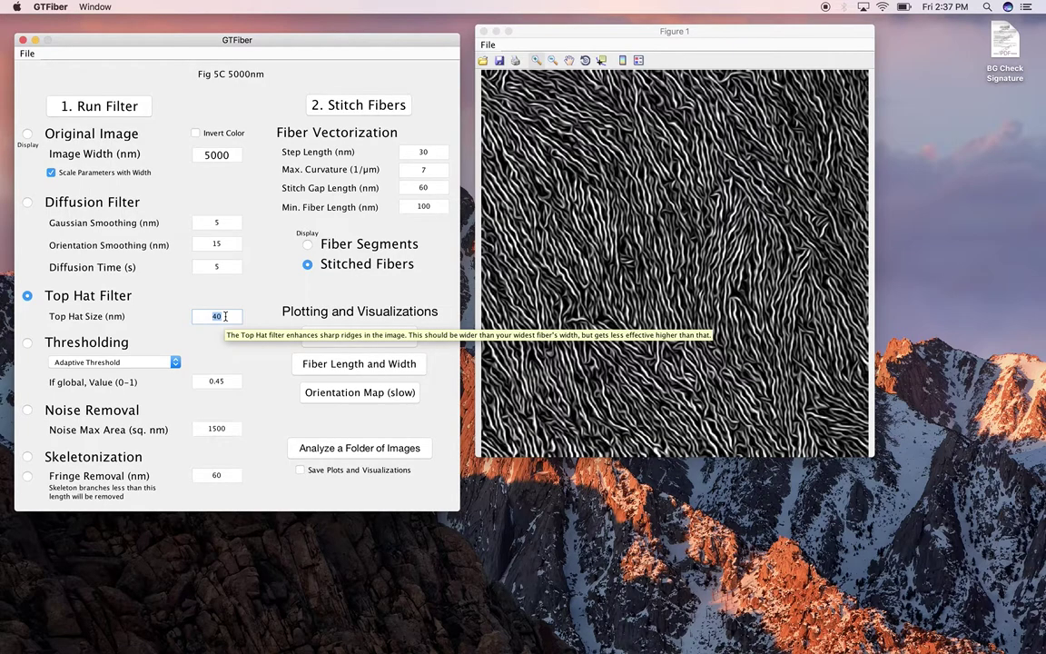
double_click(225, 244)
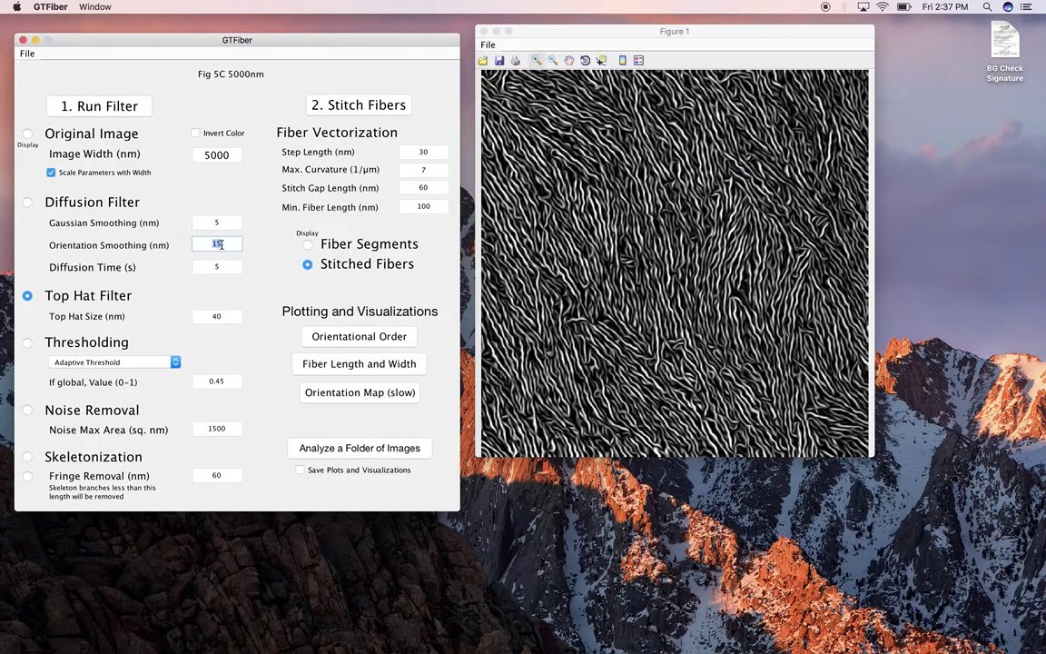
left_click(210, 243)
left_click(235, 243)
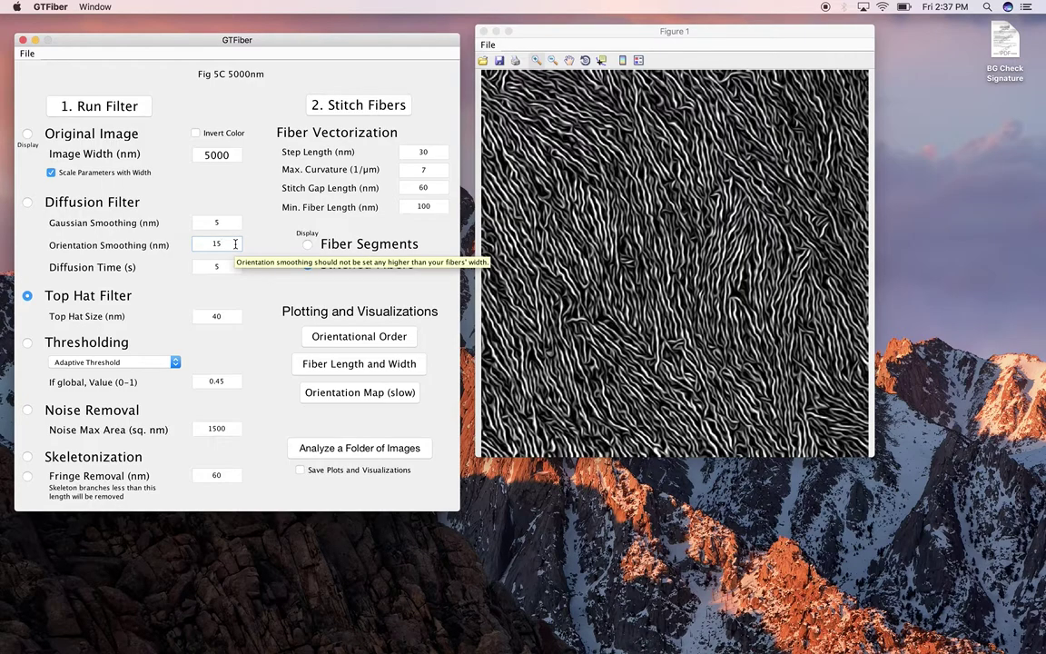
double_click(223, 244)
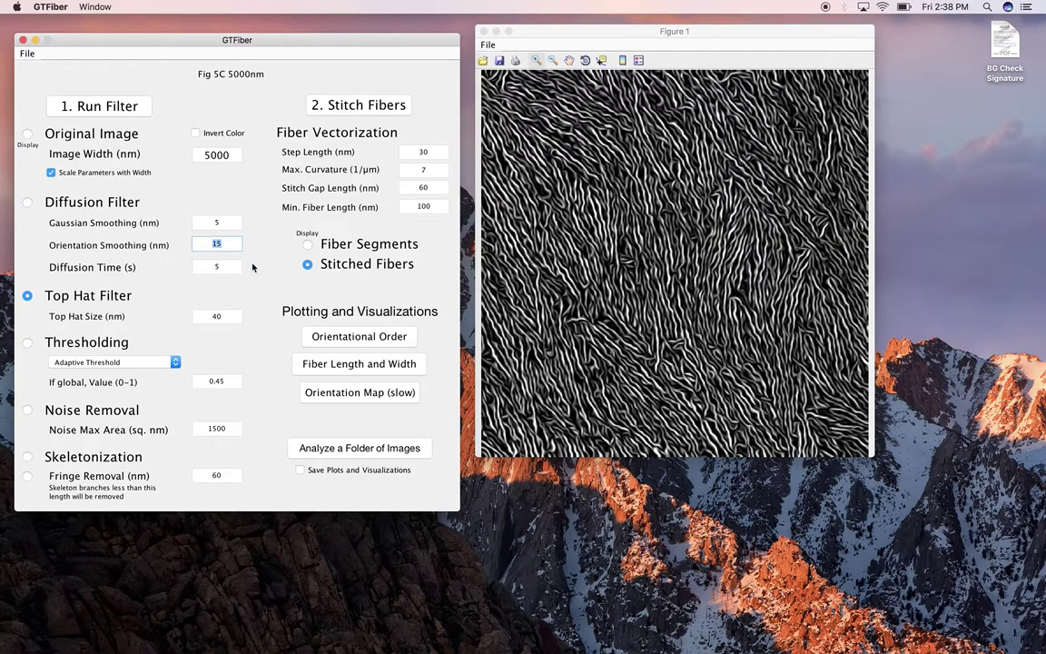
left_click(231, 242)
left_click(230, 317)
Step: Examine the fiber ridges in the Top Hat filter result up close, then return to the full image
left_click_drag(552, 114, 580, 155)
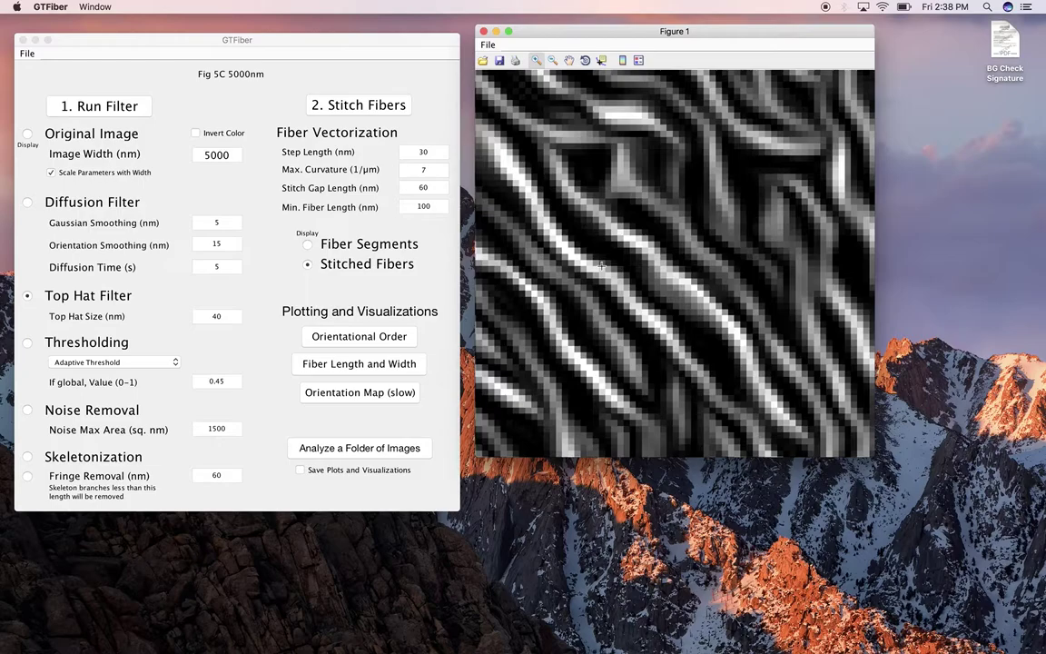
left_click(552, 60)
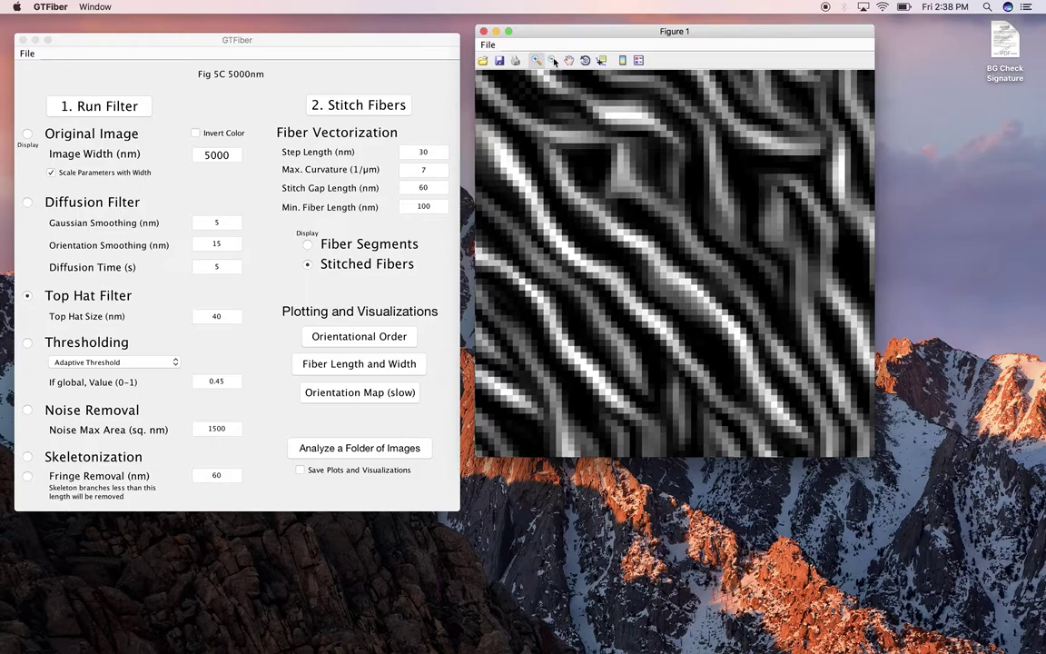
left_click(595, 168)
left_click(596, 168)
left_click(646, 200)
left_click(661, 205)
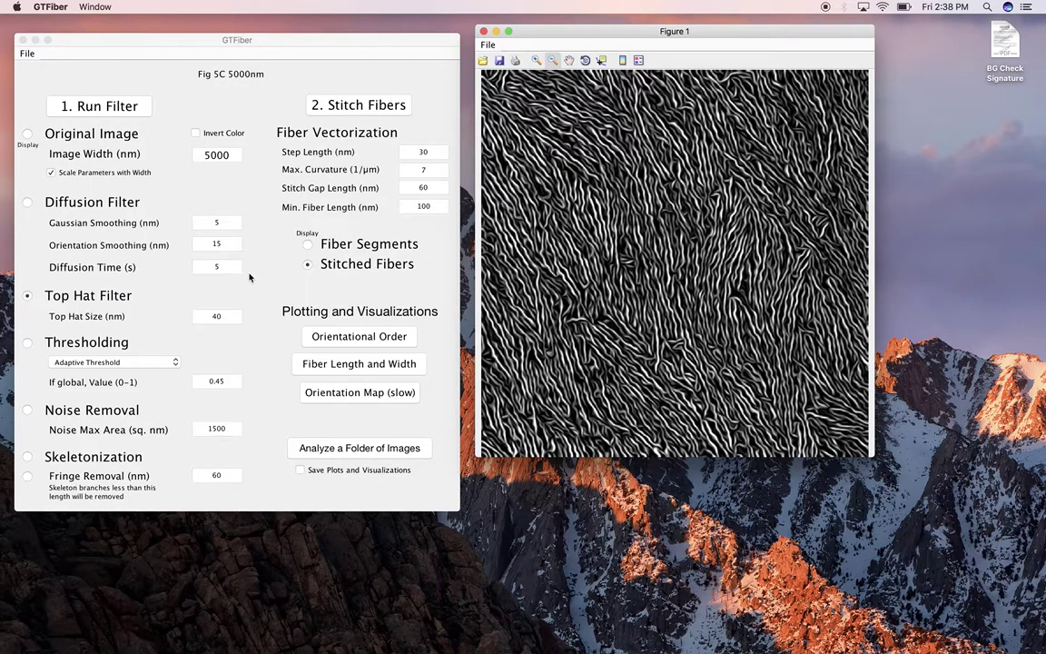
Step: Recheck the Top Hat Size hint against the Orientation Smoothing hint about fiber width
mouse_move(228, 316)
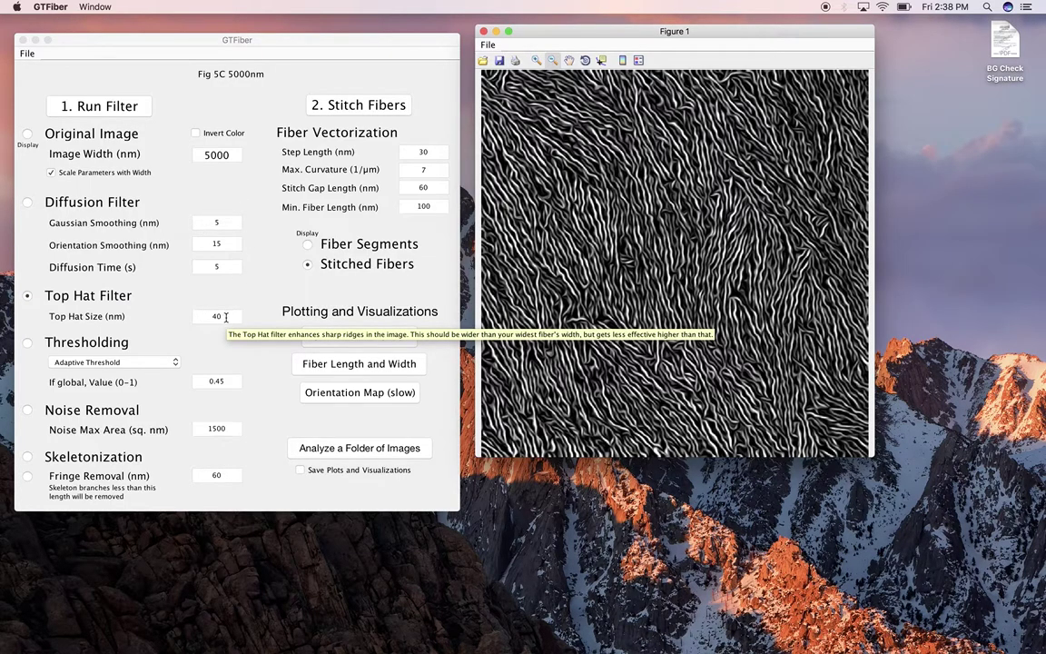
left_click(205, 316)
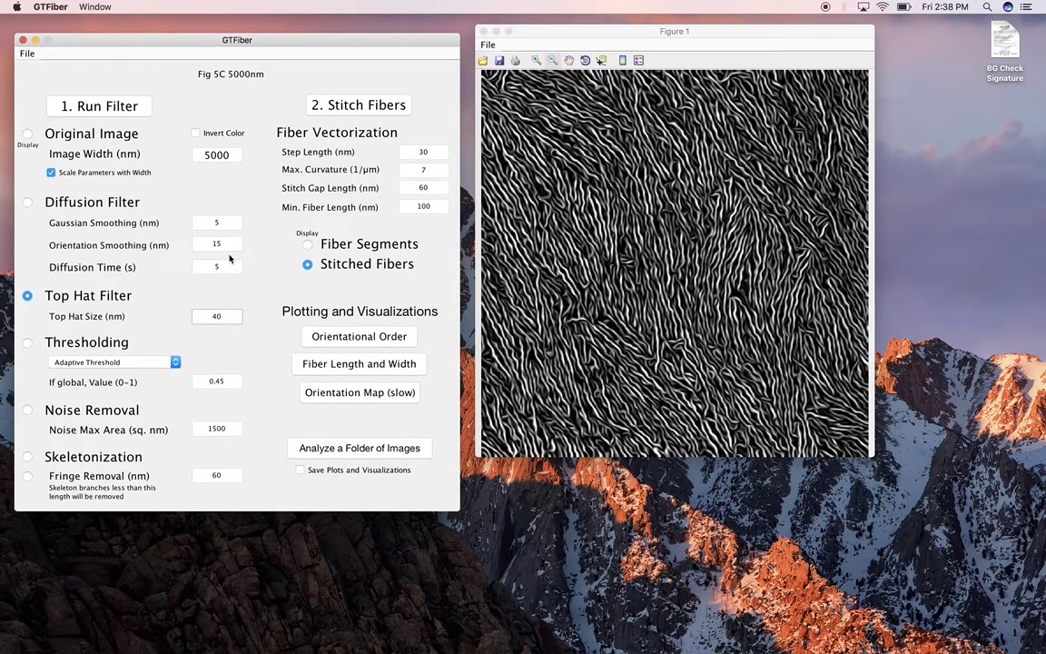
left_click(229, 247)
mouse_move(229, 250)
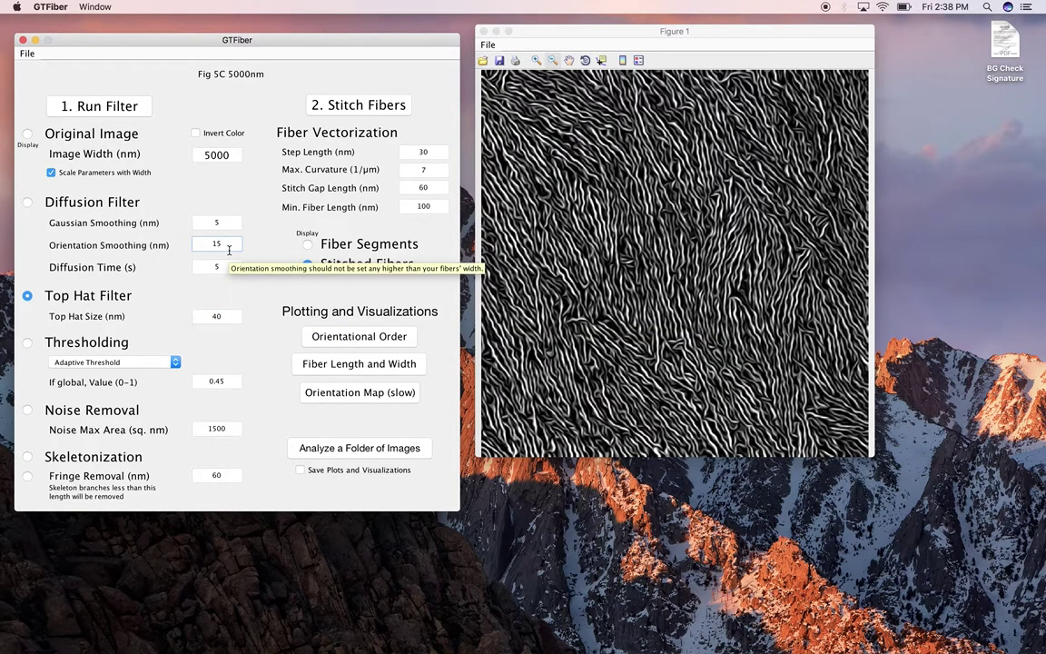
left_click(207, 316)
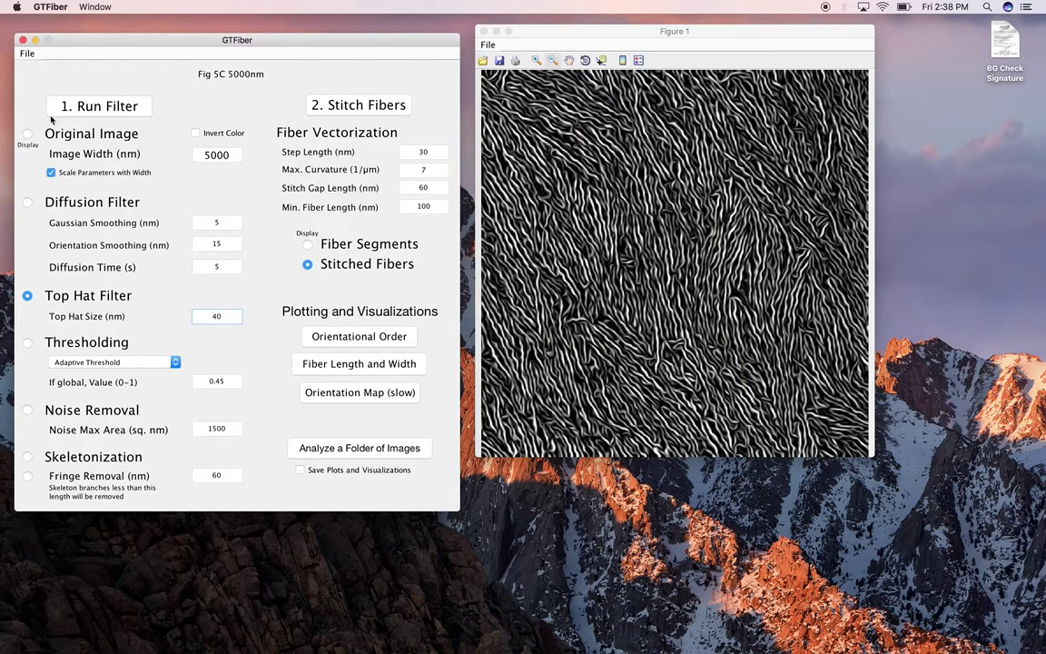
Step: Compare the thresholding result with the Top Hat result and examine the thresholded fibers up close
left_click(27, 344)
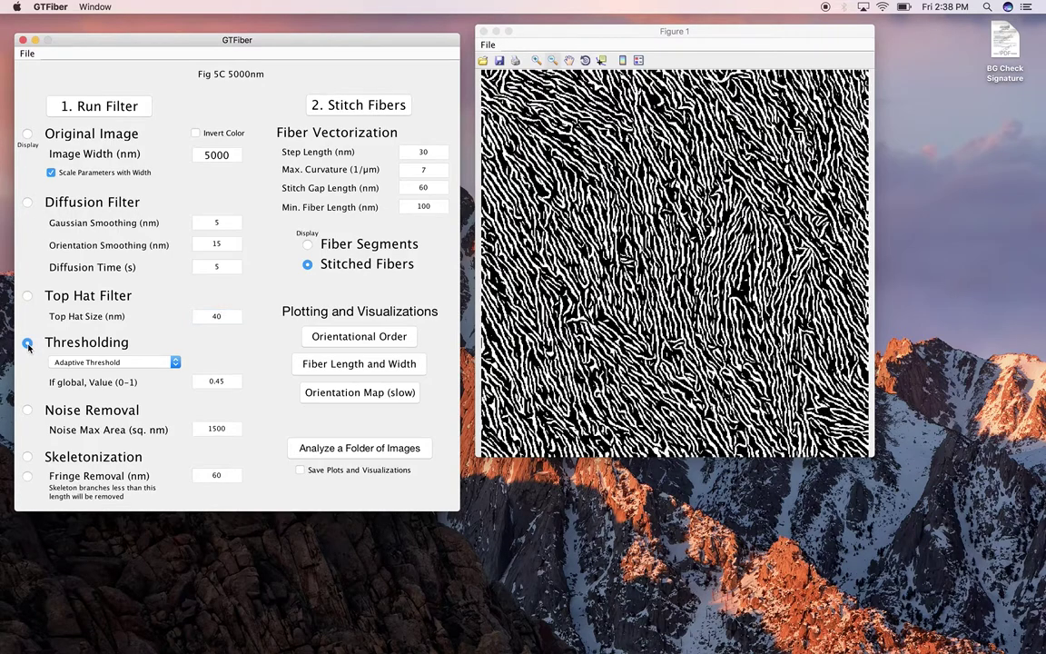
left_click(27, 295)
left_click(27, 342)
left_click(484, 51)
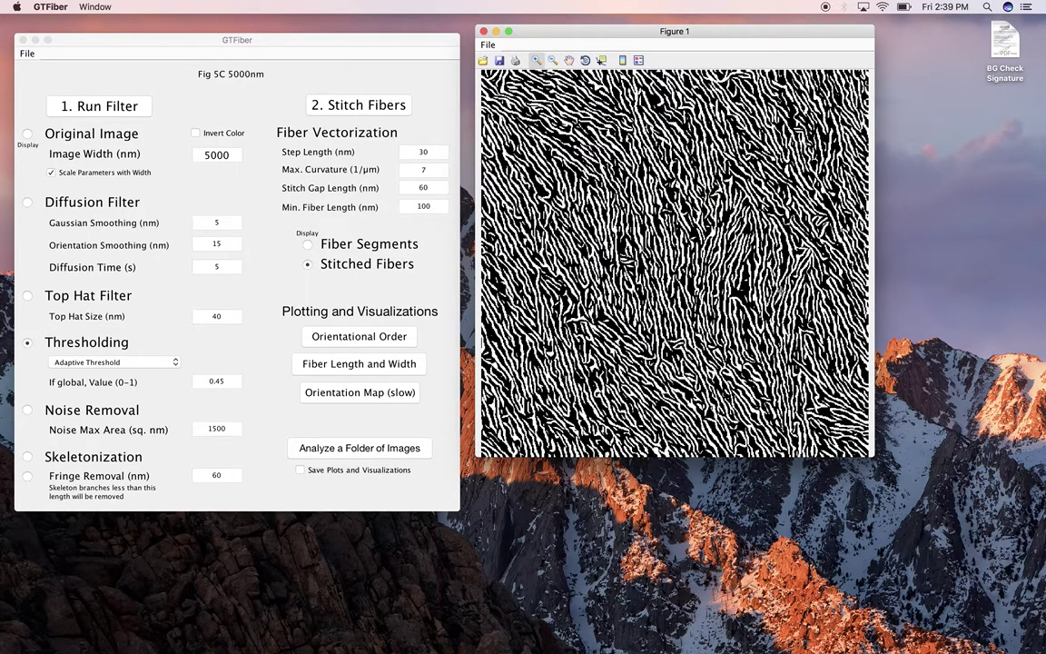
left_click(733, 299)
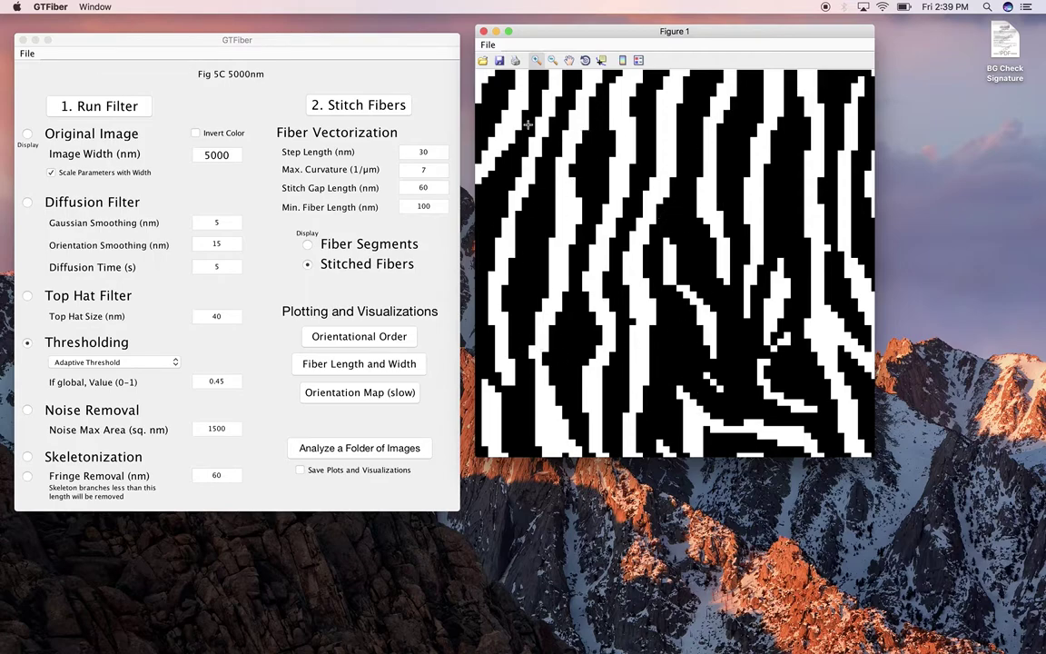
Step: Rerun the filter with Global Threshold and display the thresholding result
left_click(90, 362)
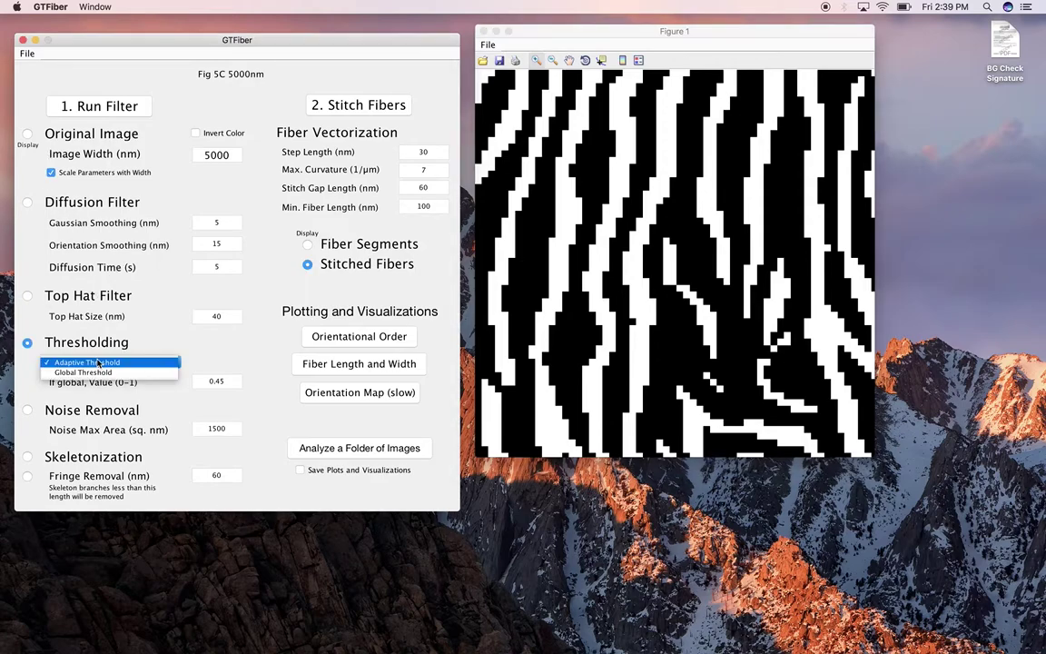
left_click(118, 373)
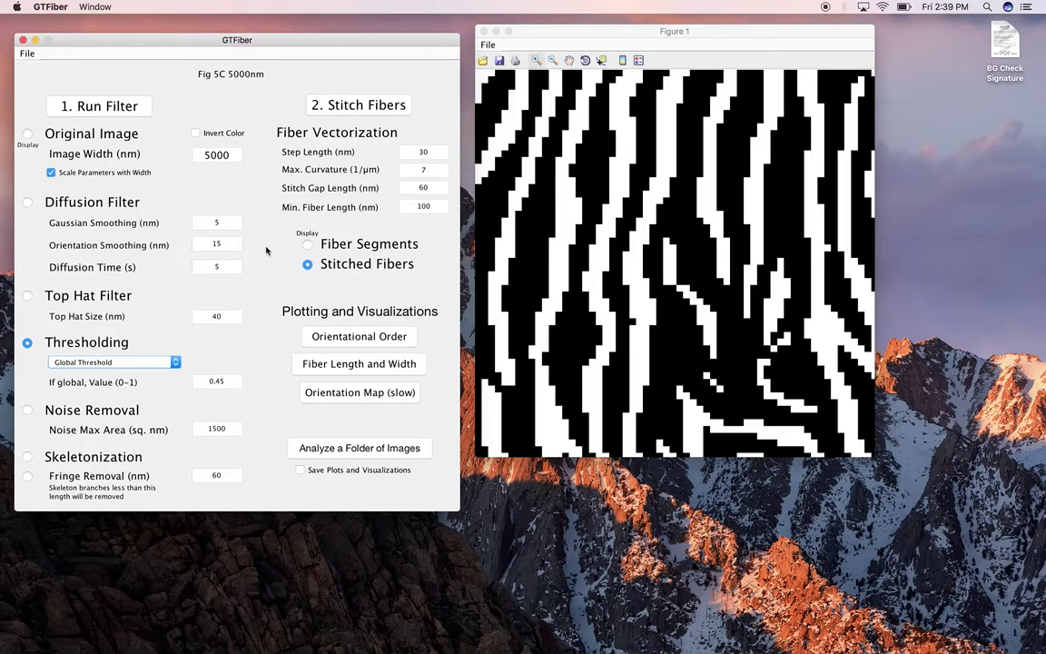
left_click(28, 134)
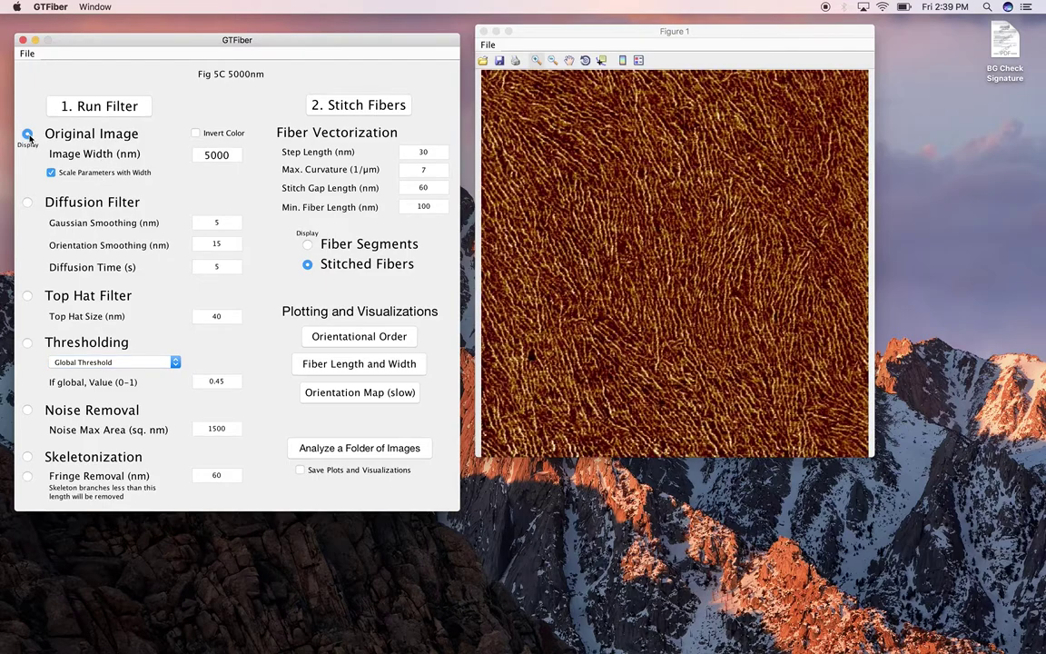
double_click(230, 383)
left_click(132, 111)
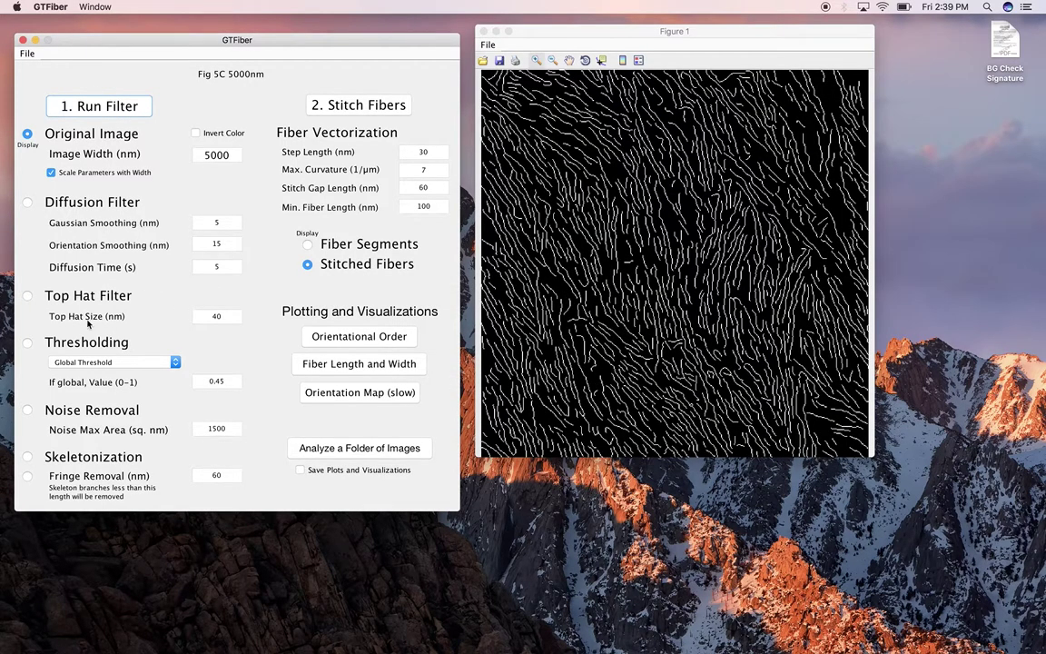
left_click(27, 343)
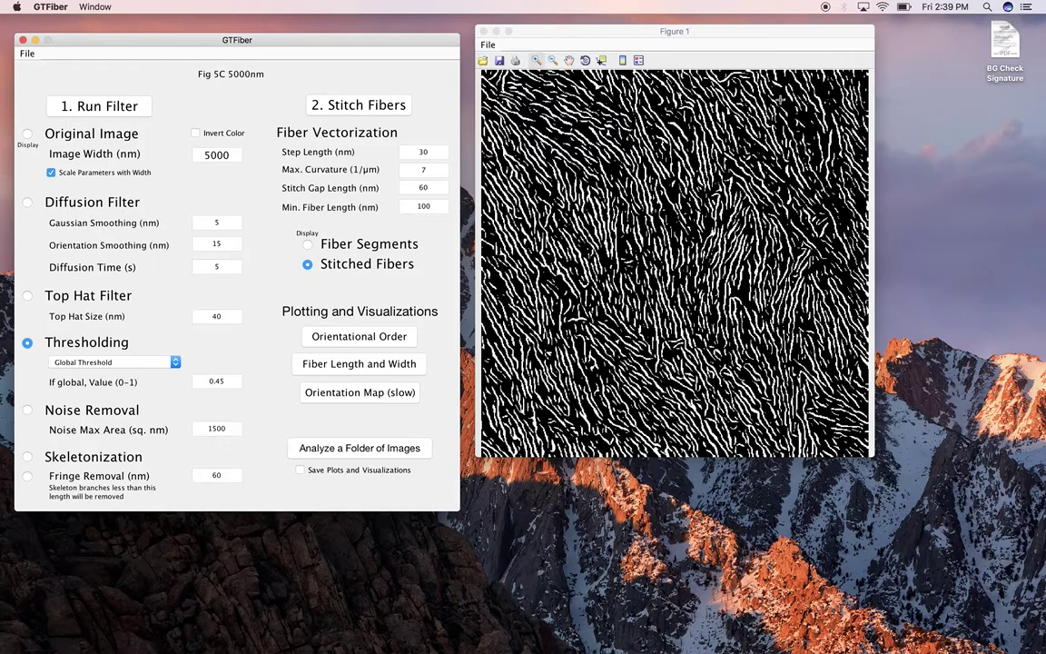
left_click(537, 61)
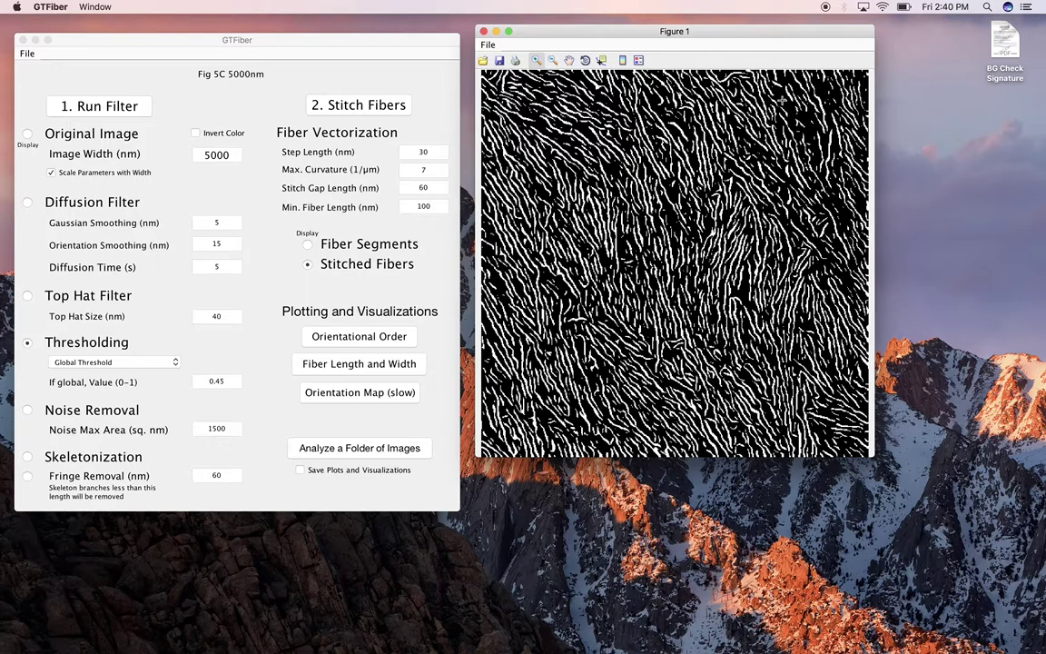
Step: Rerun the filter with Adaptive Threshold and display the original image
left_click(126, 364)
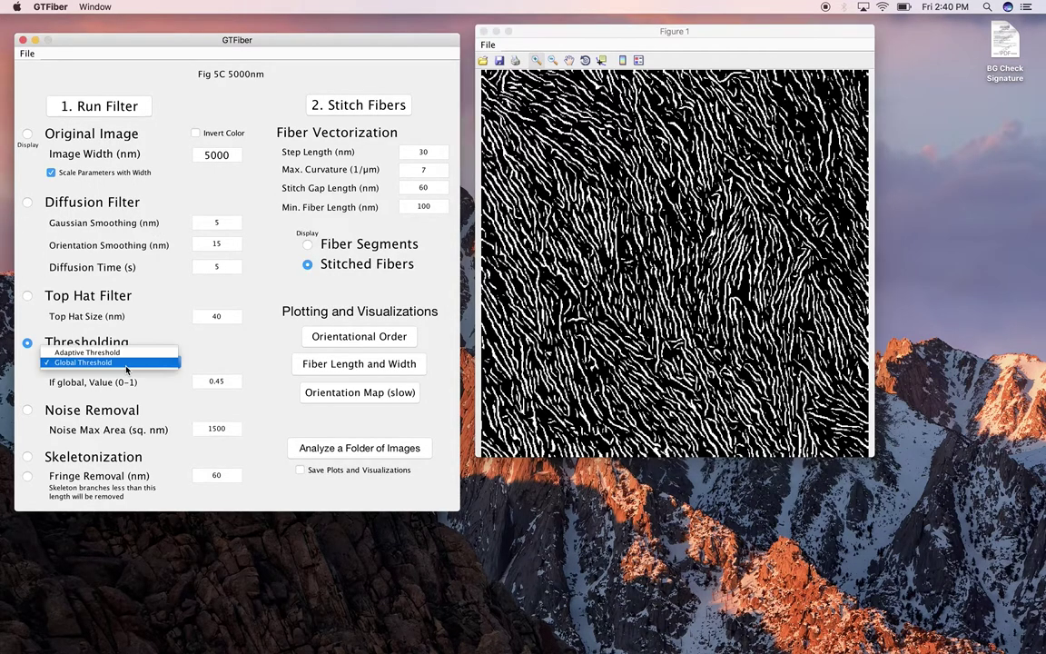
left_click(91, 352)
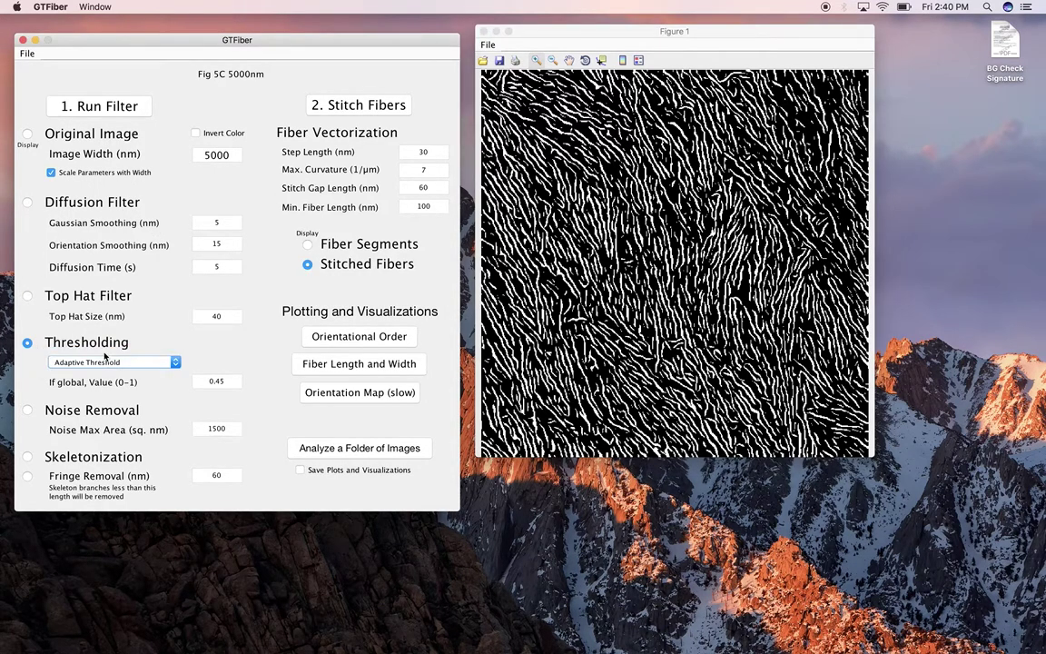
left_click(122, 110)
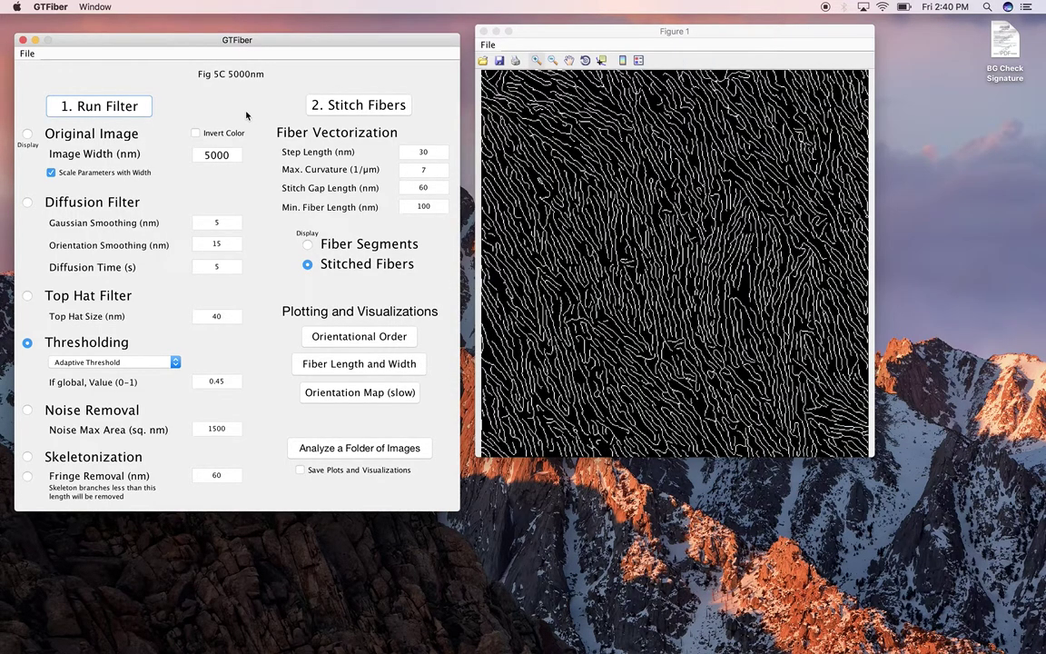
left_click(28, 135)
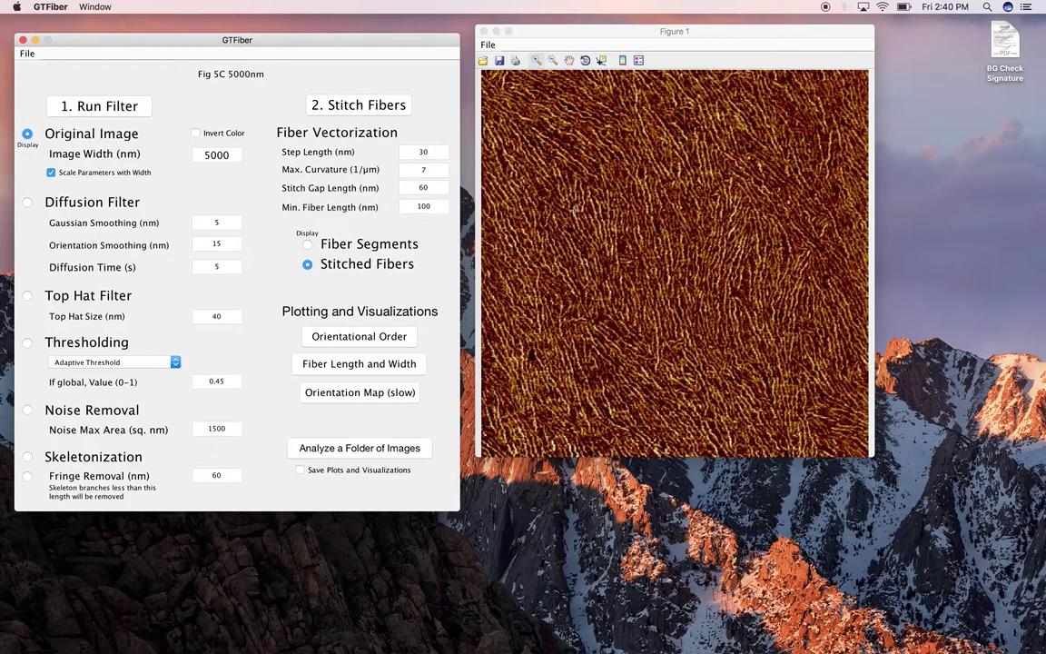
Step: Switch the thresholding method to Global Threshold and return it to Adaptive Threshold
left_click(156, 363)
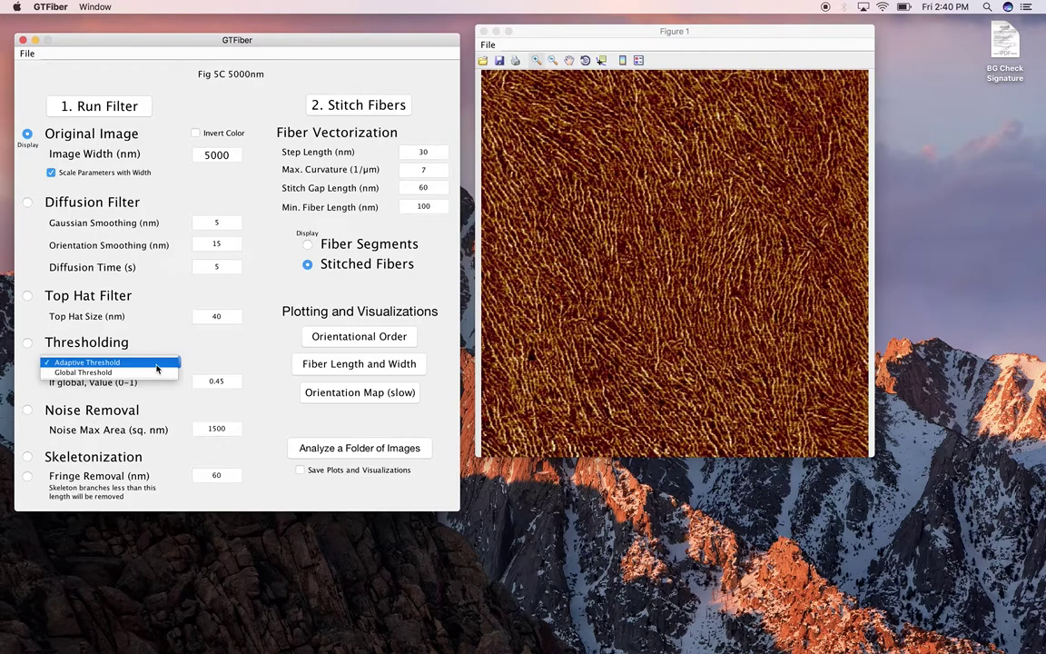
left_click(121, 373)
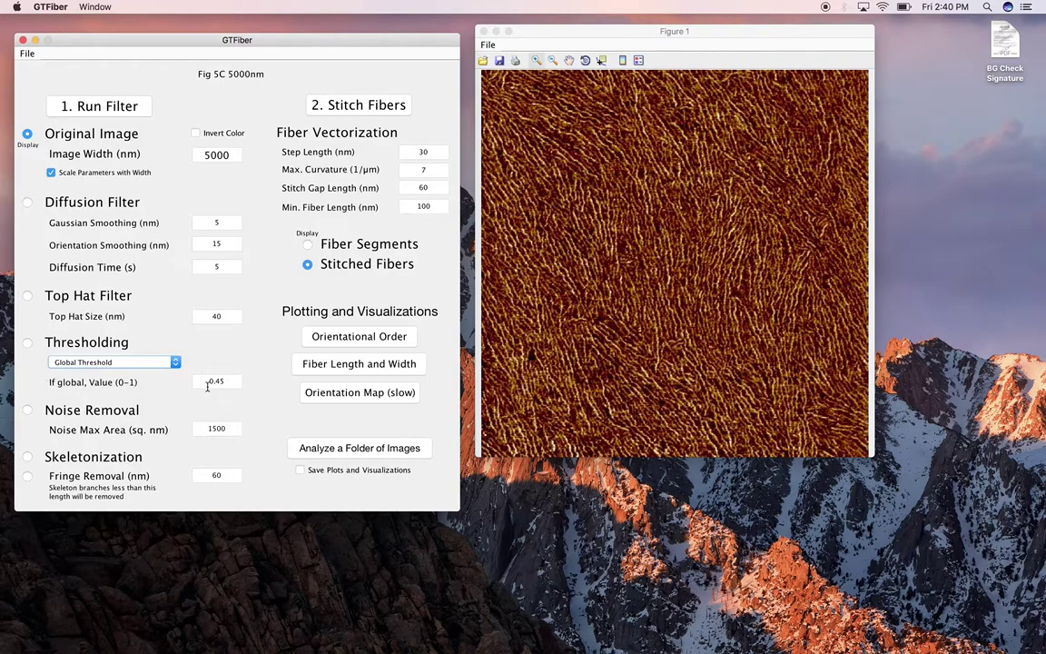
left_click(169, 365)
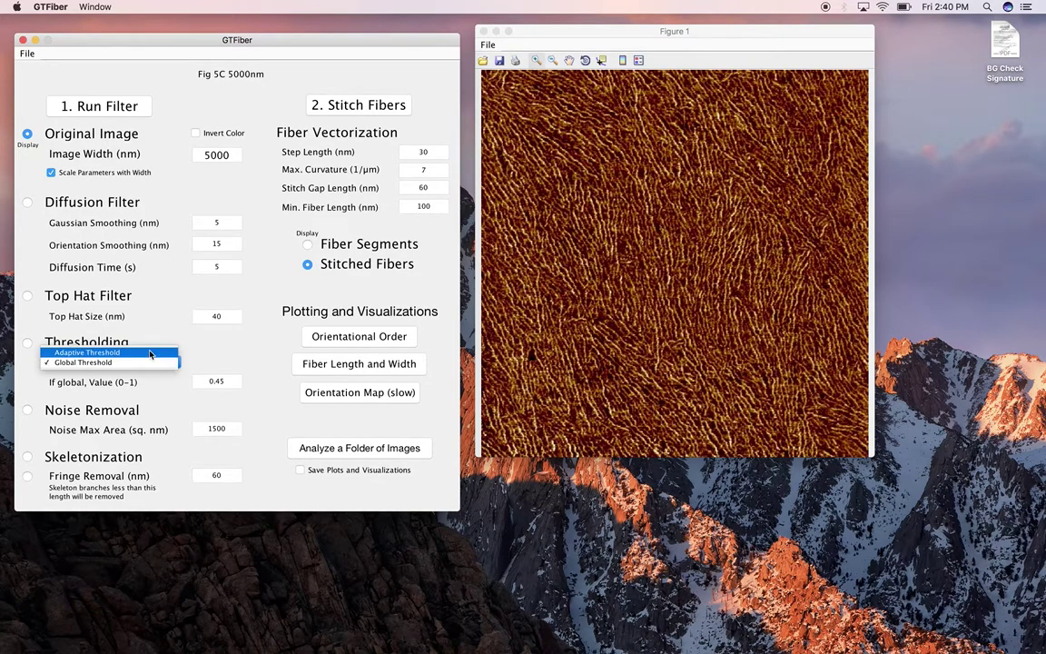
left_click(154, 355)
left_click(179, 363)
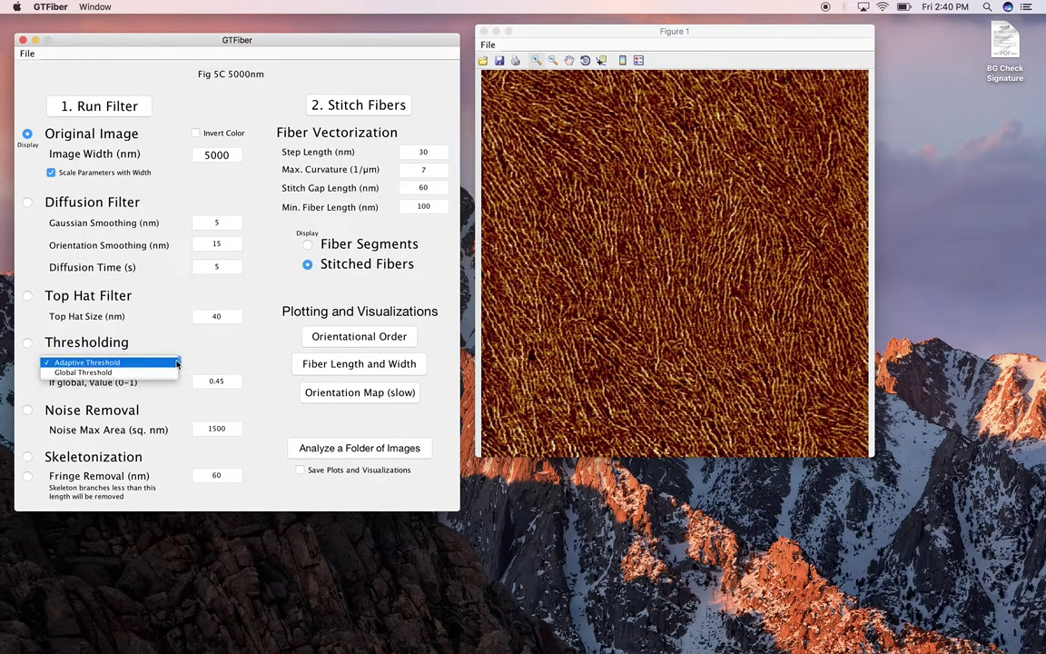
left_click(192, 361)
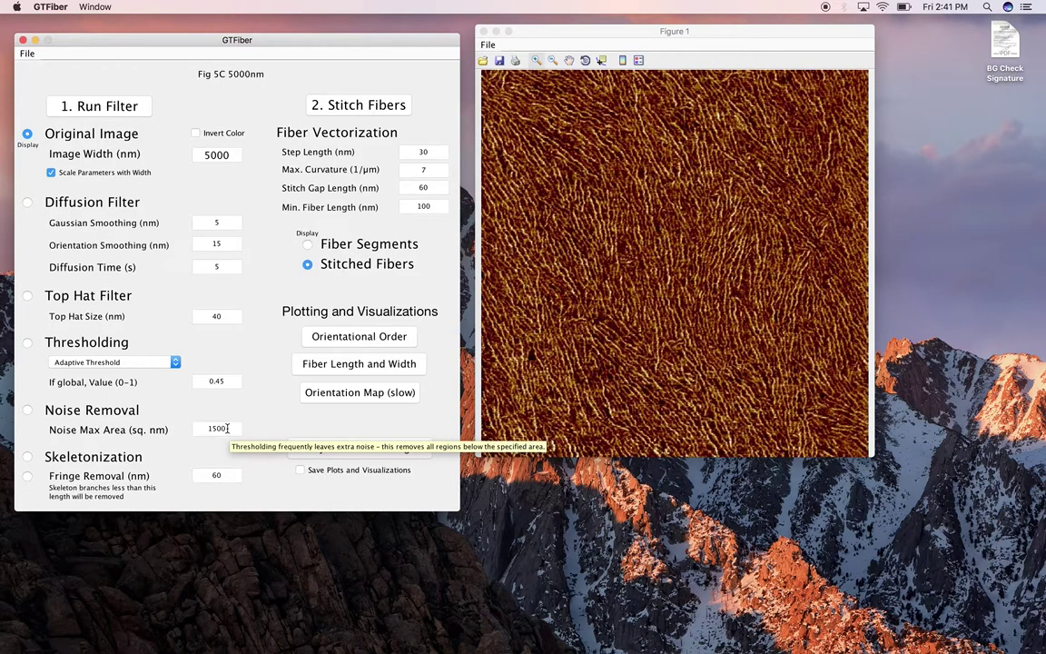
Step: Display the thresholding result and compare it with the noise removal result
left_click(27, 342)
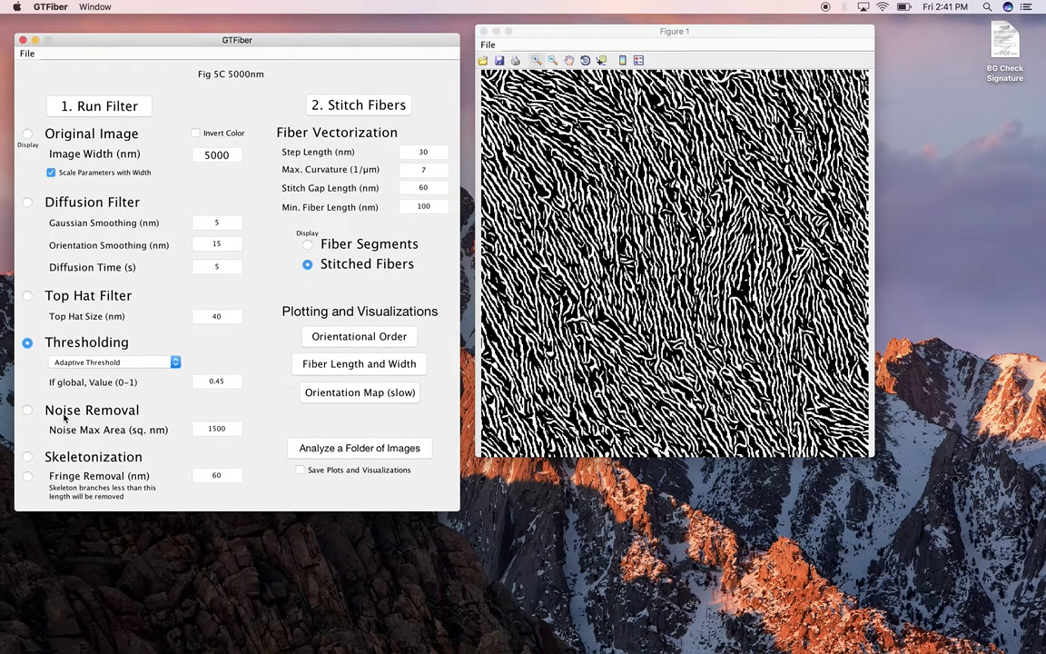
left_click(27, 412)
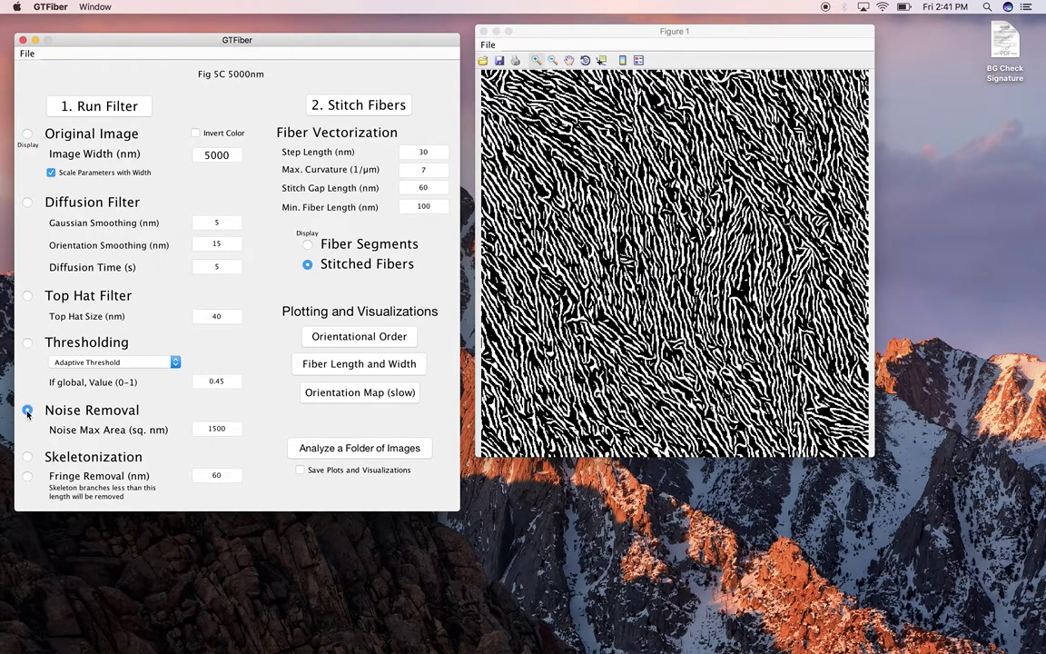
left_click(28, 343)
Step: Examine a small area of the thresholded image up close for noise regions, then restore the full image
left_click(539, 59)
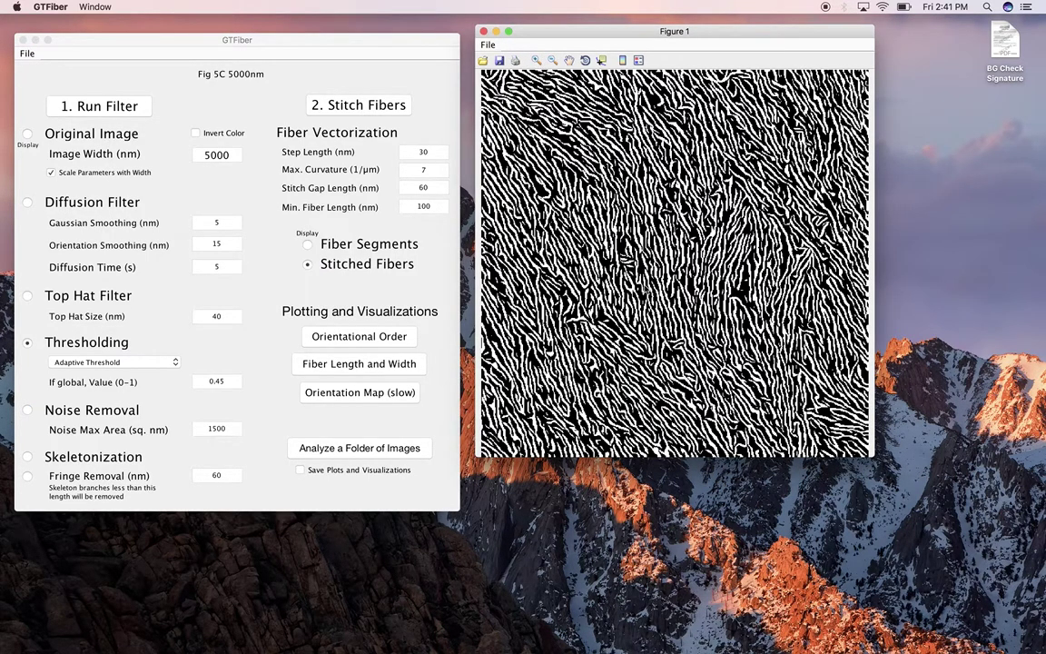
left_click(536, 60)
left_click_drag(556, 238, 581, 259)
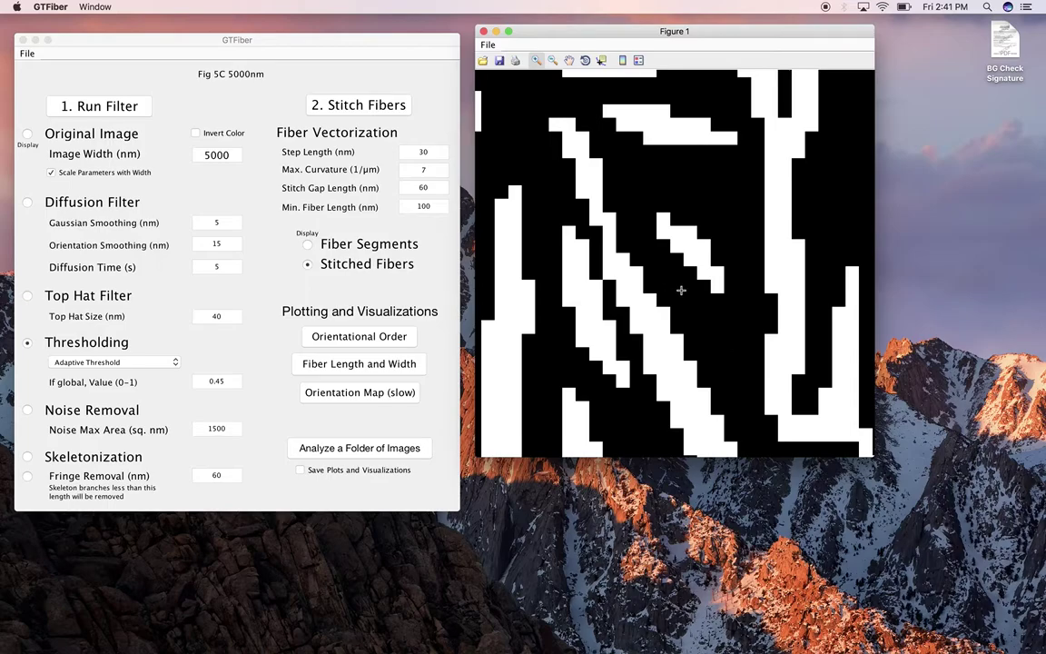
left_click(550, 62)
left_click(595, 218)
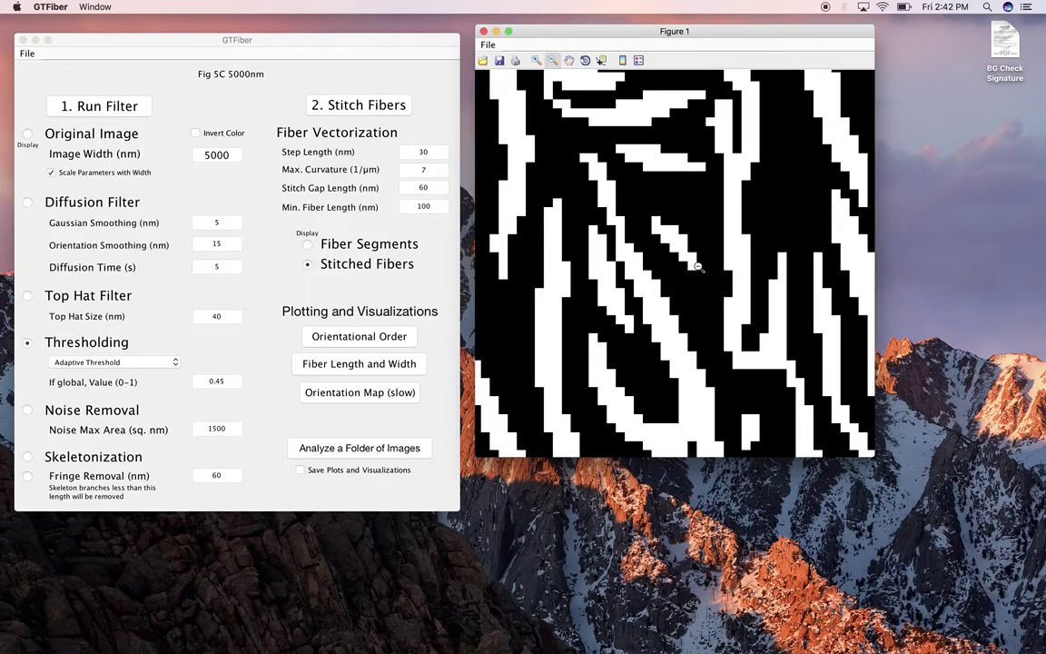
left_click(695, 266)
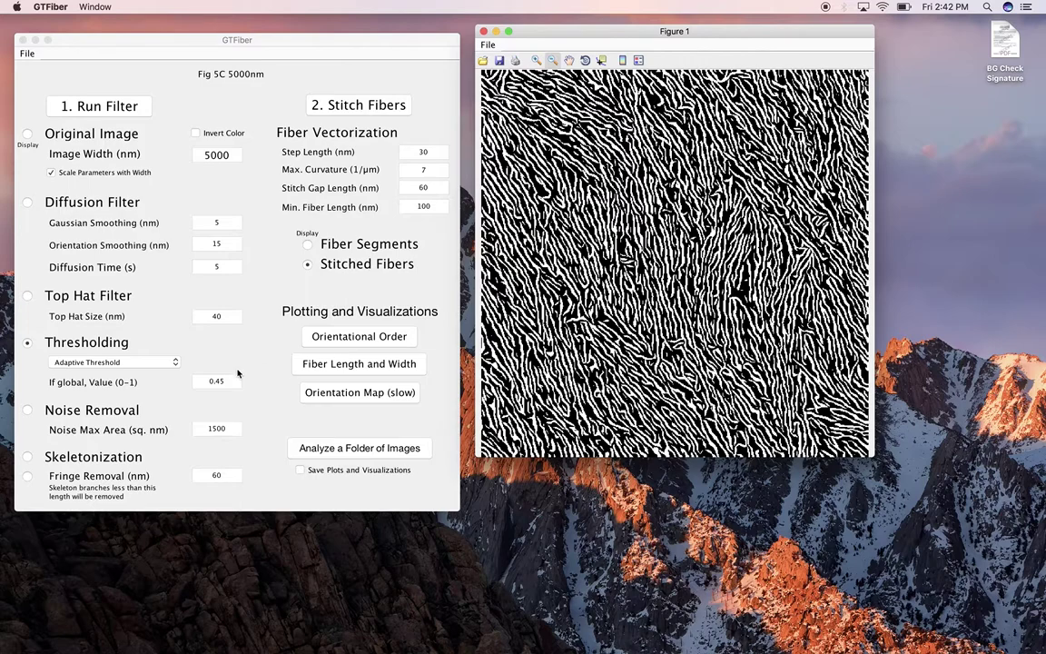
Step: Display the skeletonization result and compare it with the fringe removal result
left_click(29, 375)
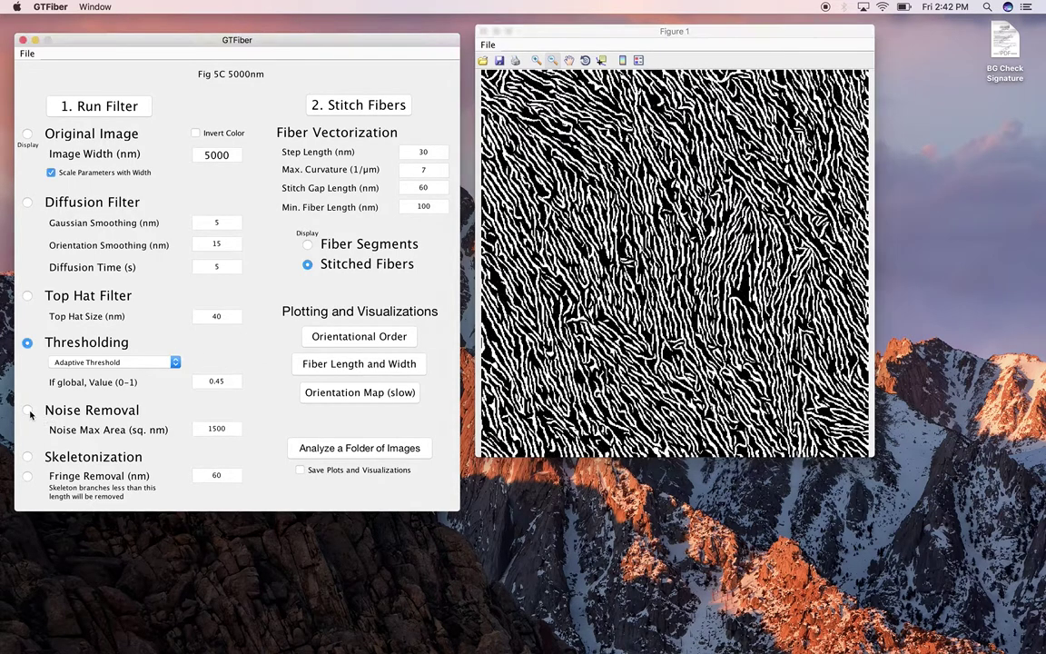
left_click(28, 457)
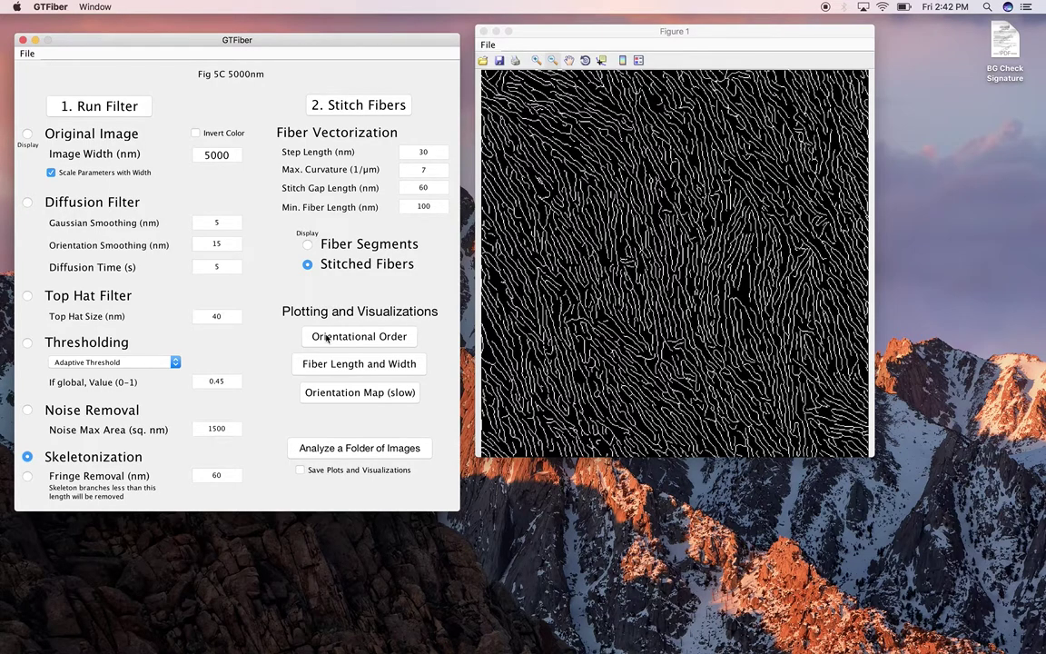
left_click(28, 477)
left_click(28, 457)
left_click(27, 477)
Step: Stitch the fibers and move the stitched fiber figure below the skeleton figure
left_click(376, 106)
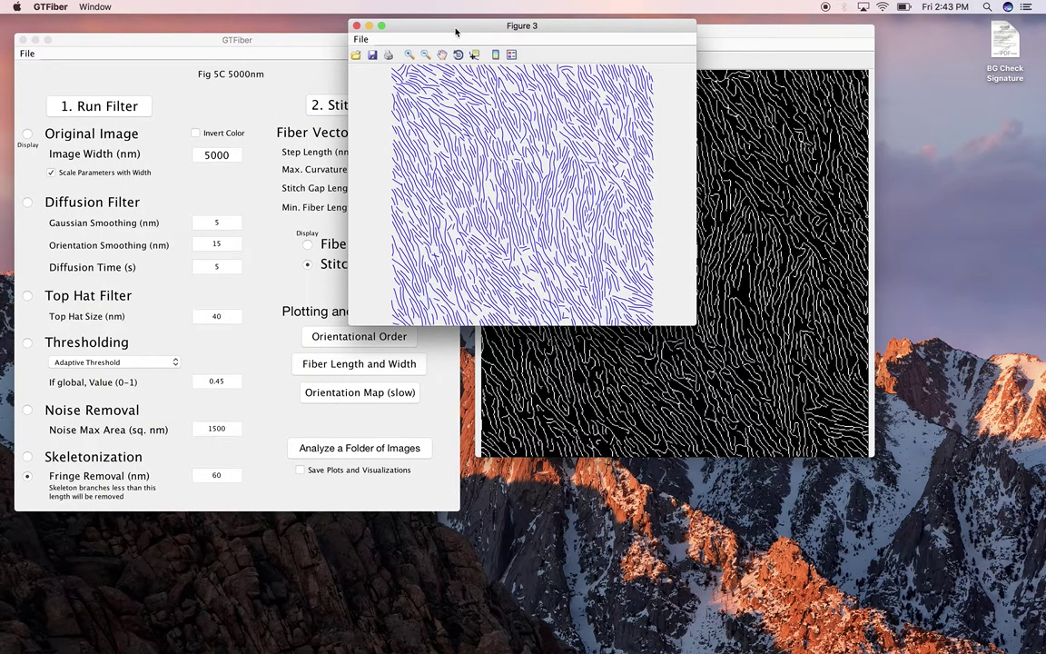
left_click_drag(410, 28, 614, 357)
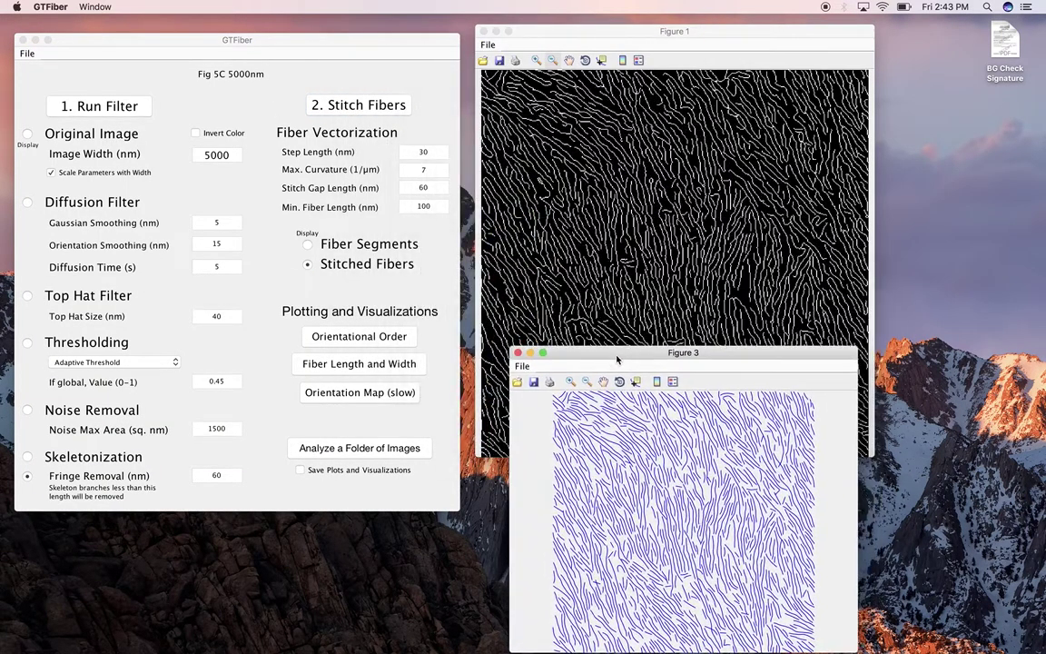
Step: Shrink Figure 1 and arrange it above Figure 3 so the skeleton and stitched fibers can be viewed together
left_click(626, 31)
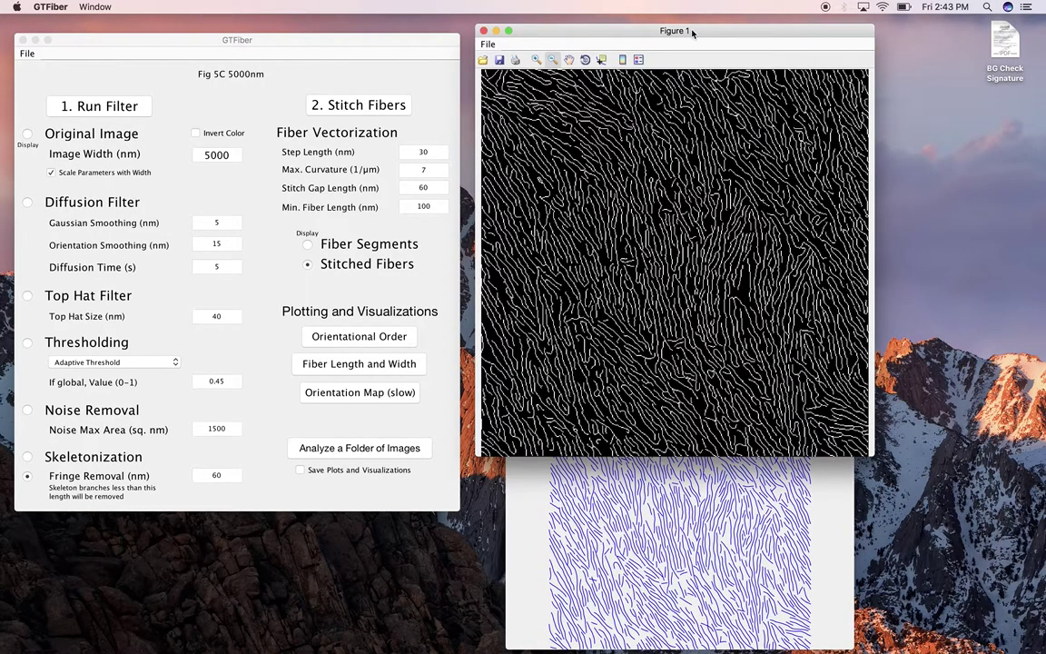
left_click_drag(872, 455, 810, 369)
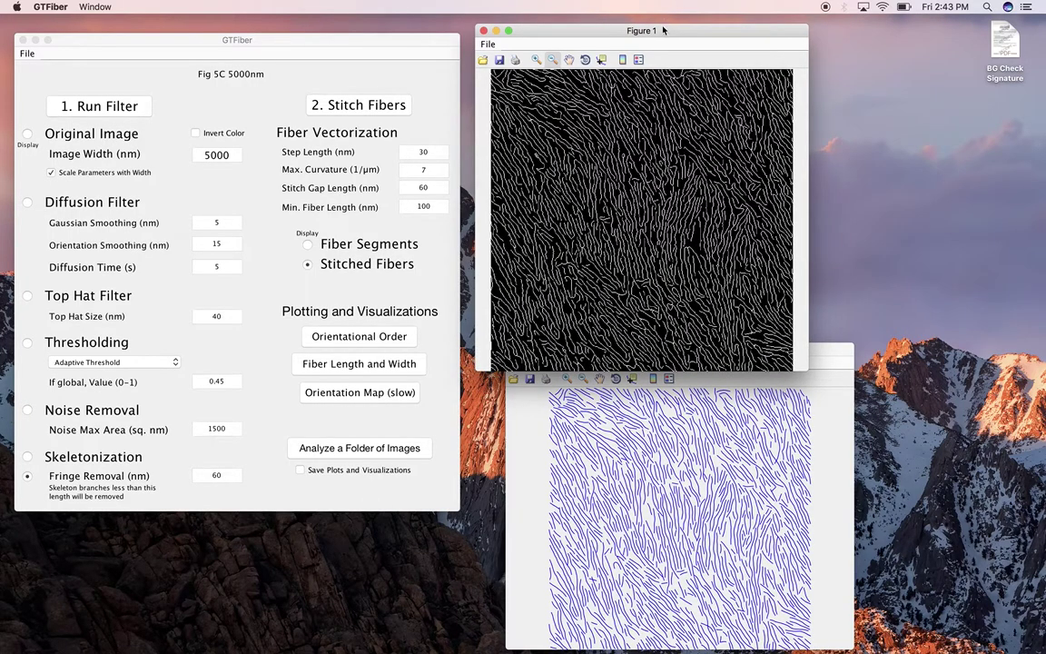
left_click_drag(666, 29, 687, 22)
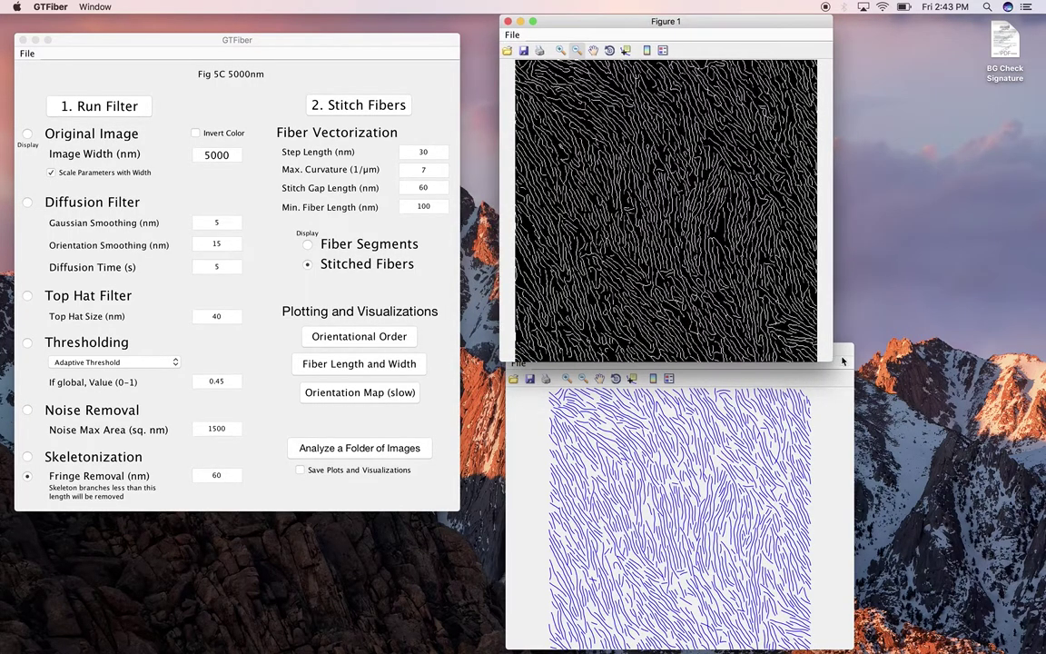
left_click(843, 360)
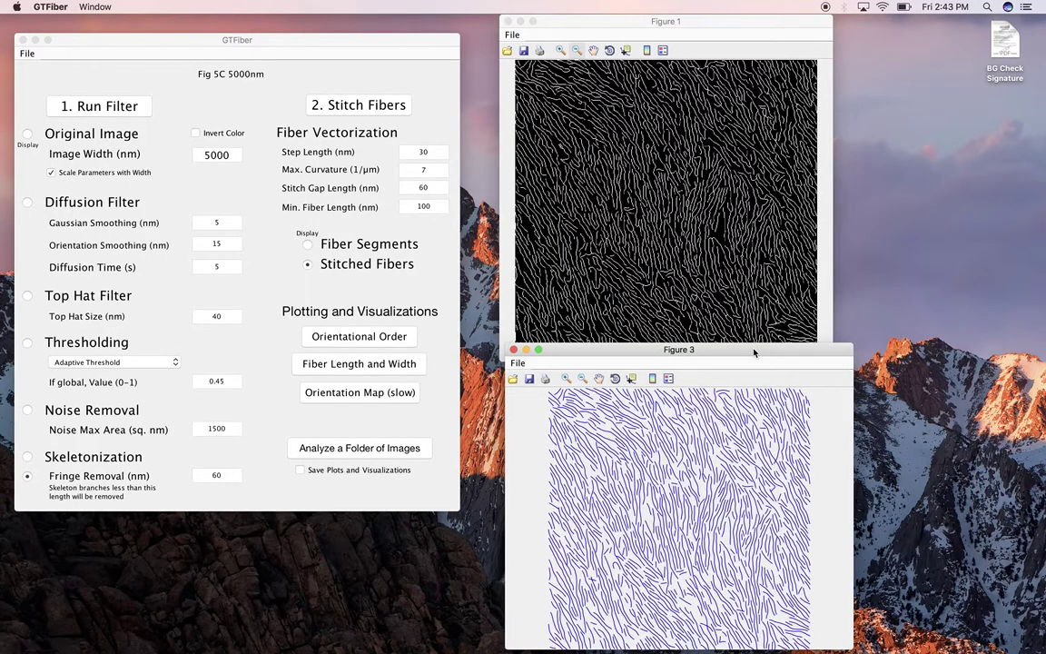
mouse_move(754, 350)
left_mouse_down()
mouse_move(813, 334)
mouse_move(808, 346)
mouse_move(748, 347)
left_mouse_up()
left_click(745, 33)
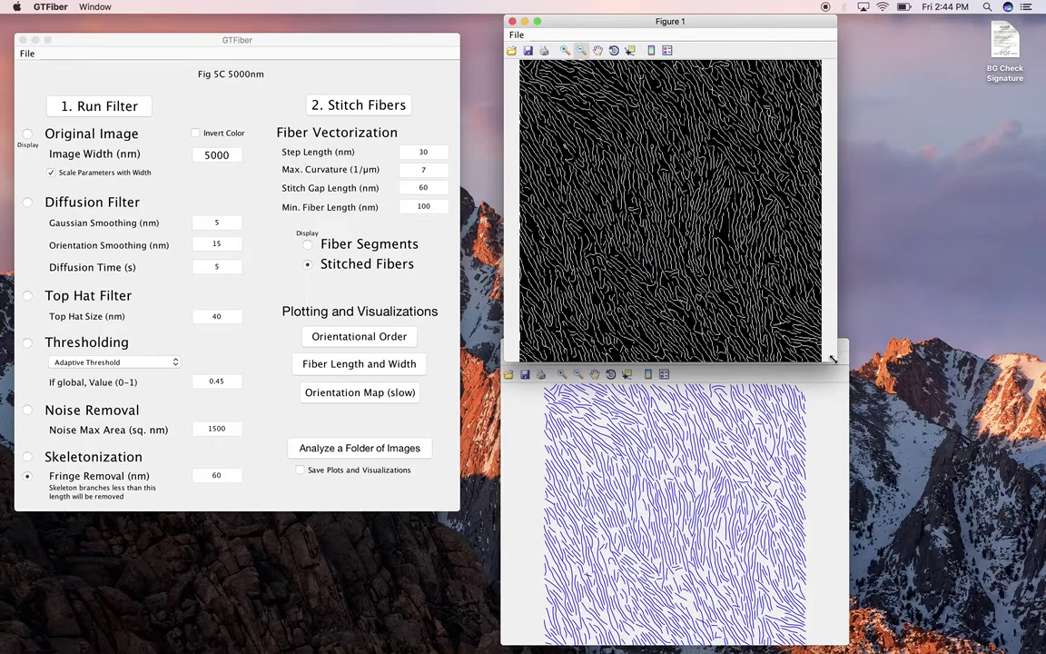
left_click_drag(833, 359, 803, 340)
left_click(814, 350)
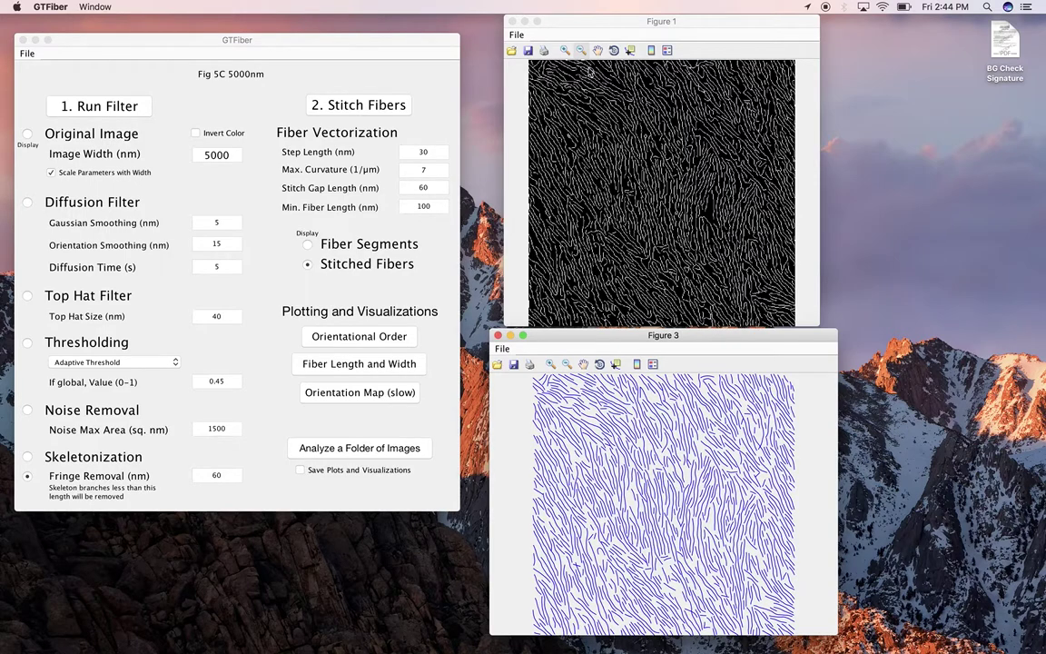
Step: Examine a small area of the fringe-removed skeleton in Figure 1 up close, then restore the full image
left_click(631, 28)
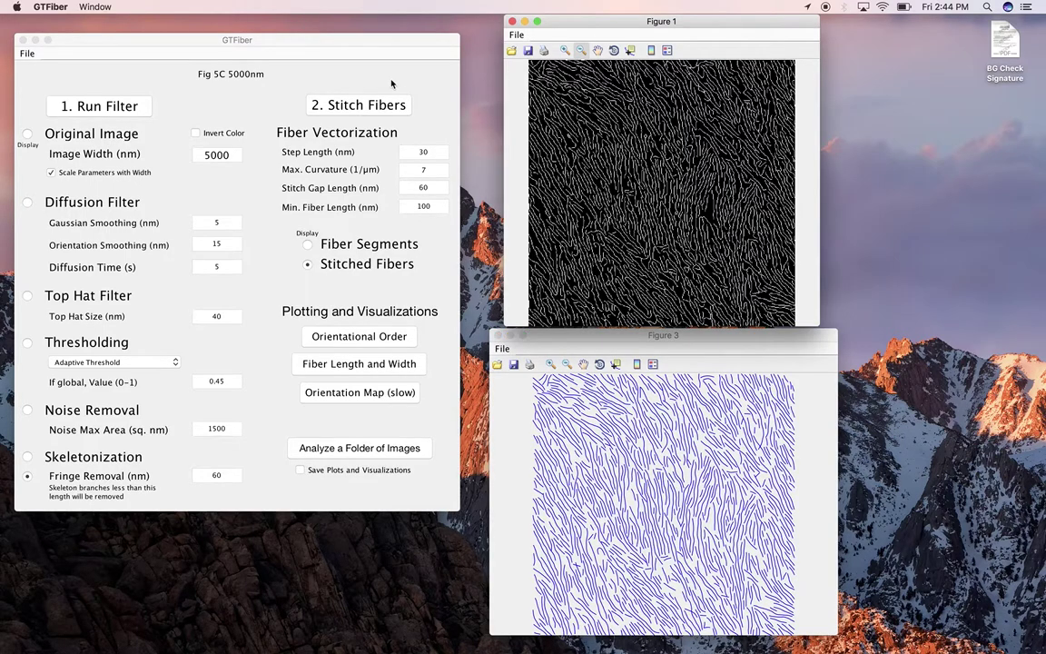
left_click(564, 51)
left_click_drag(607, 216, 641, 246)
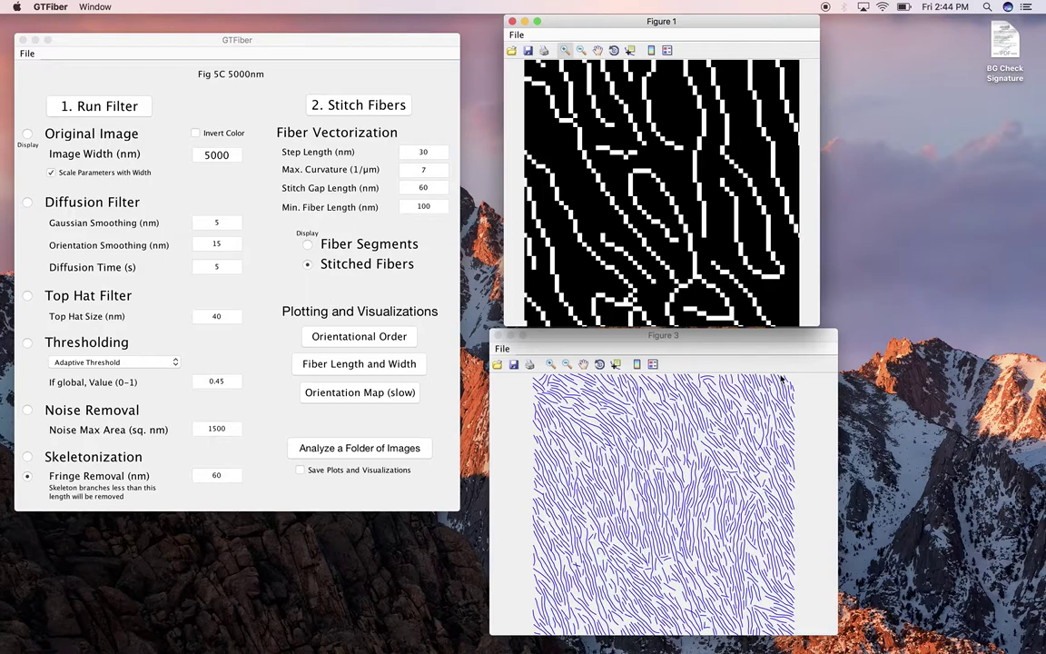
left_click(783, 339)
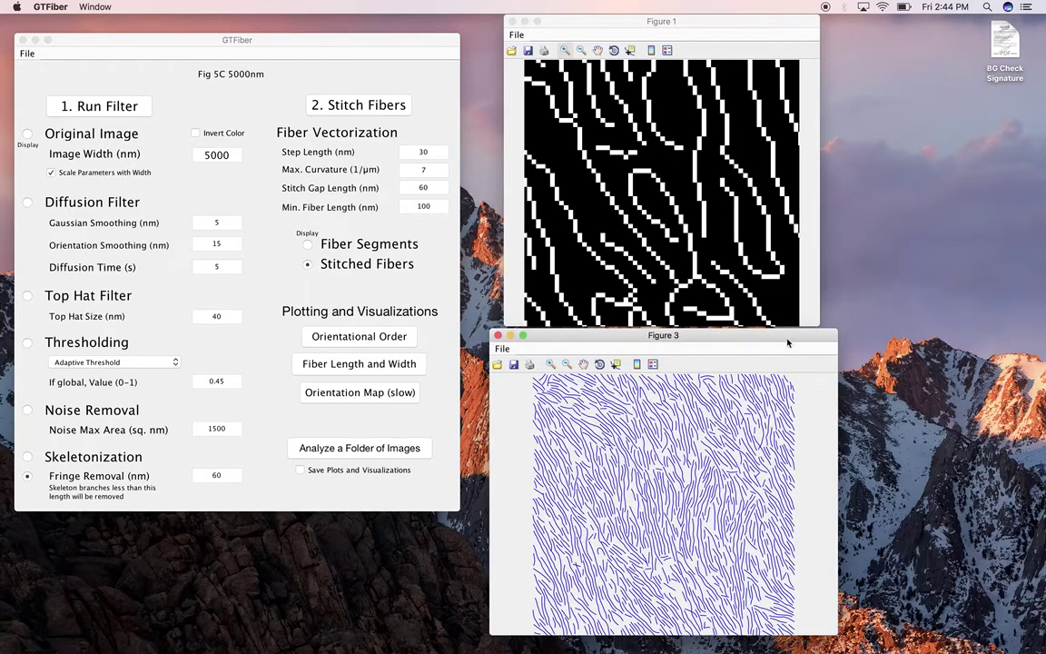
left_click(581, 50)
left_click(615, 225)
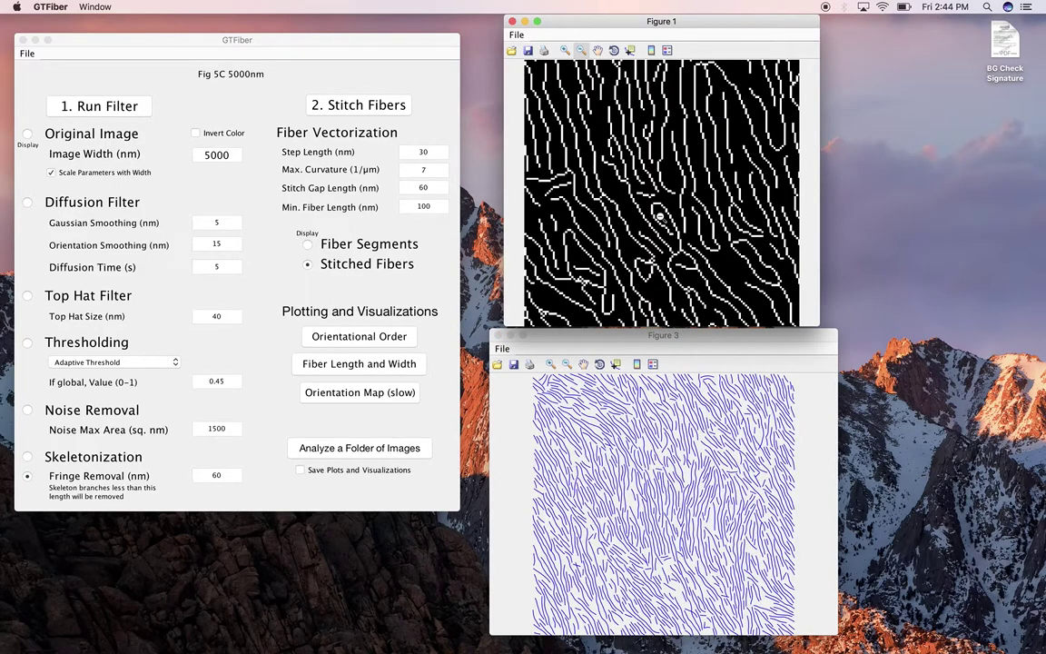
left_click(659, 217)
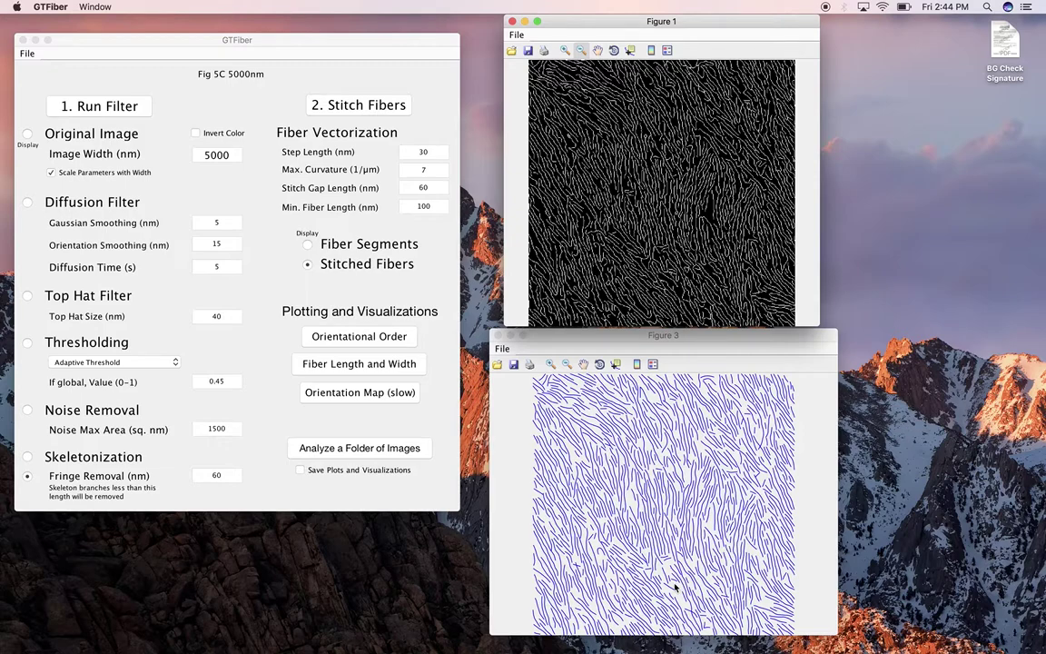
Step: Magnify a similar area in Figure 3 and Figure 1 to compare the stitched fiber vectors with the skeleton
left_click(501, 333)
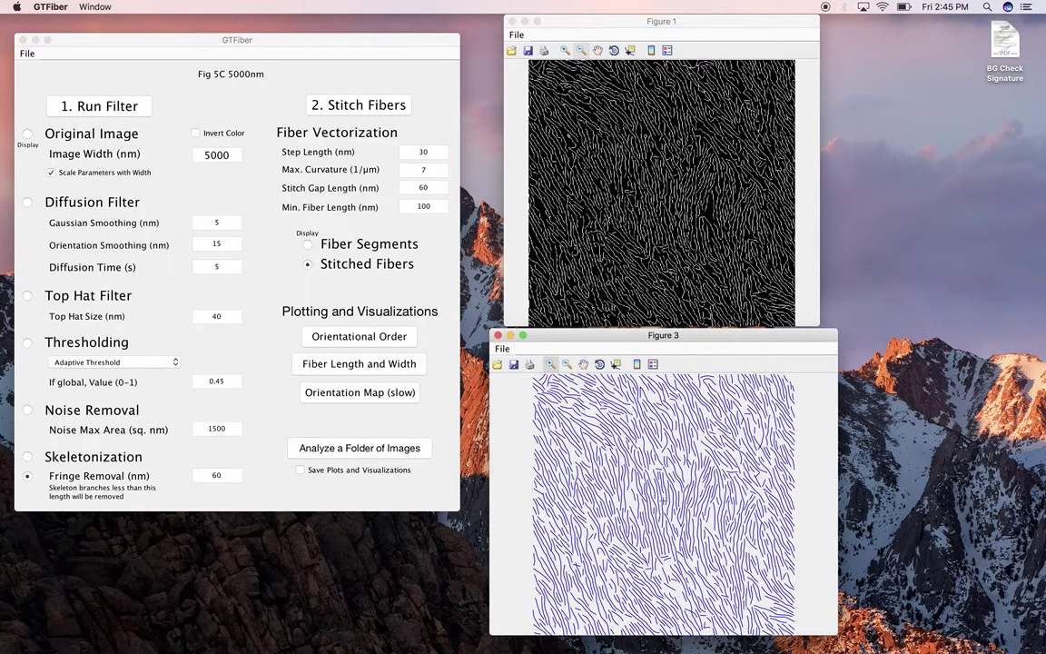
left_click_drag(595, 505, 624, 542)
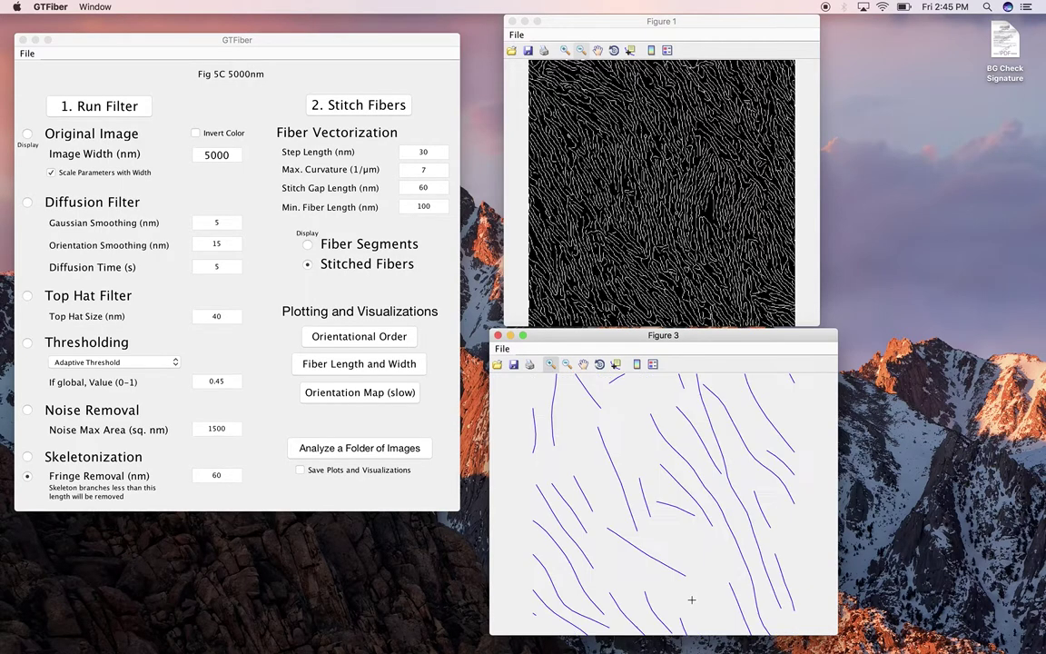
left_click(799, 217)
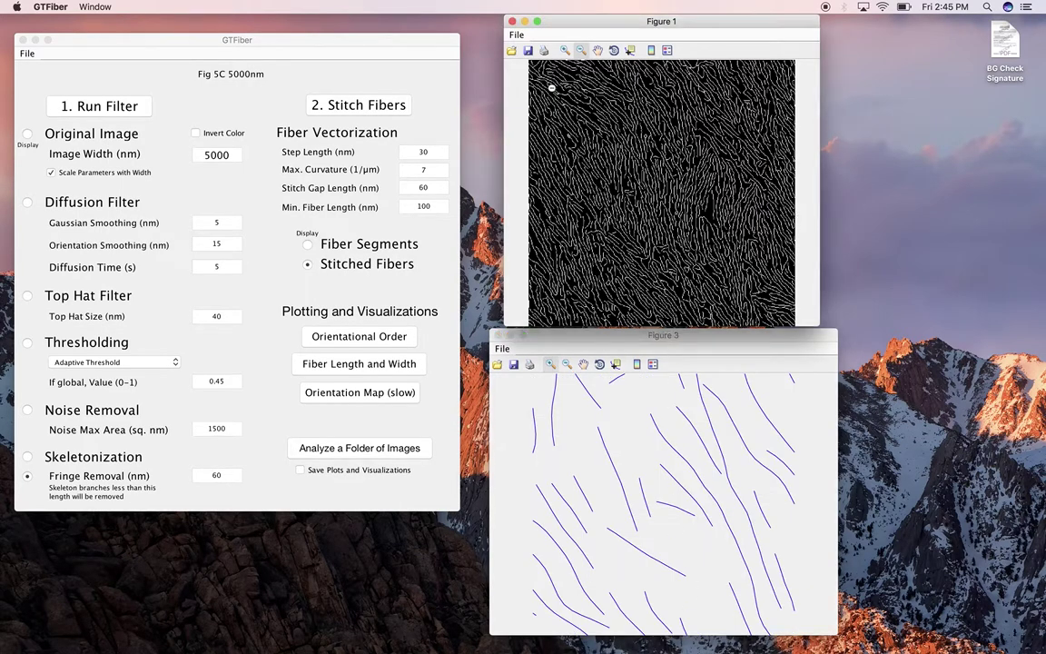
left_click(565, 50)
left_click_drag(583, 225, 622, 262)
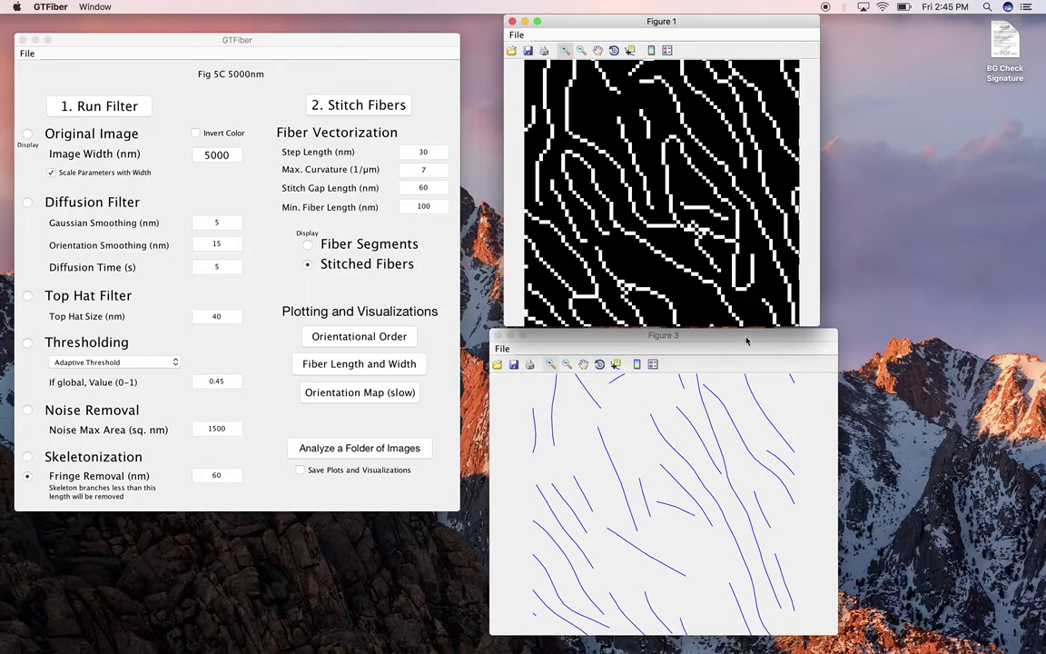
Step: Examine a single stitched fiber in Figure 3 up close to see the short straight segments it consists of
left_click(704, 342)
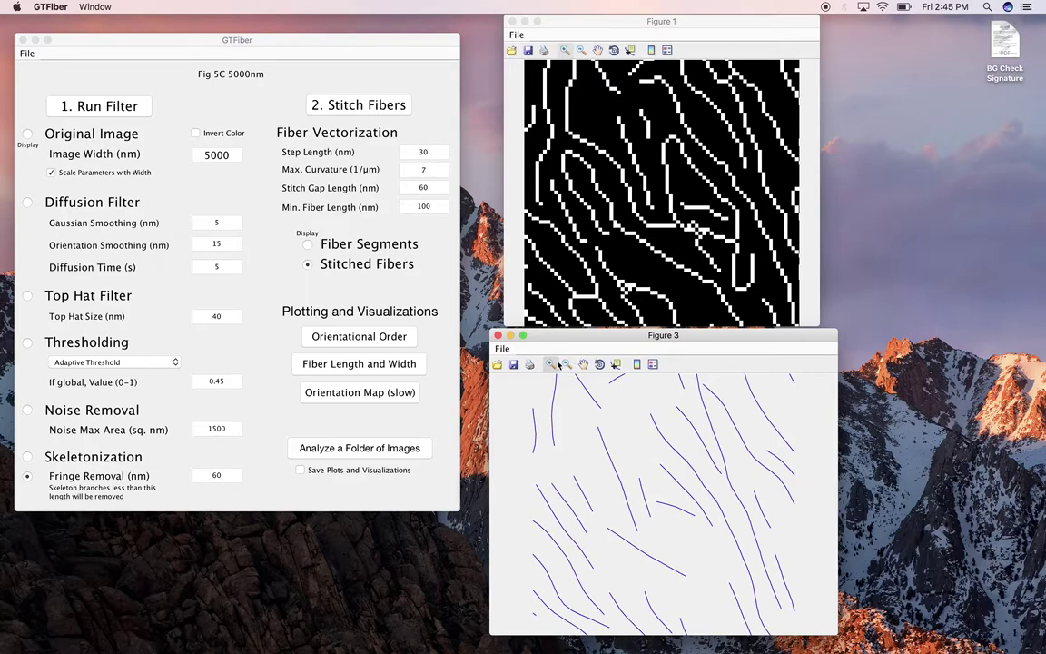
left_click(683, 488)
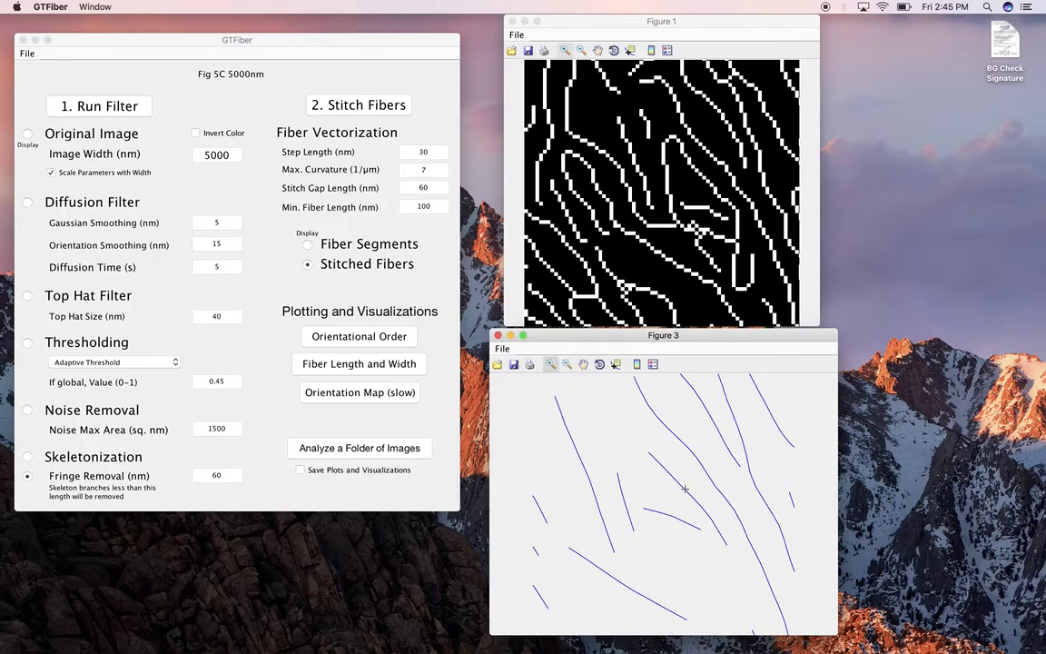
left_click(683, 490)
left_click(686, 491)
left_click(686, 491)
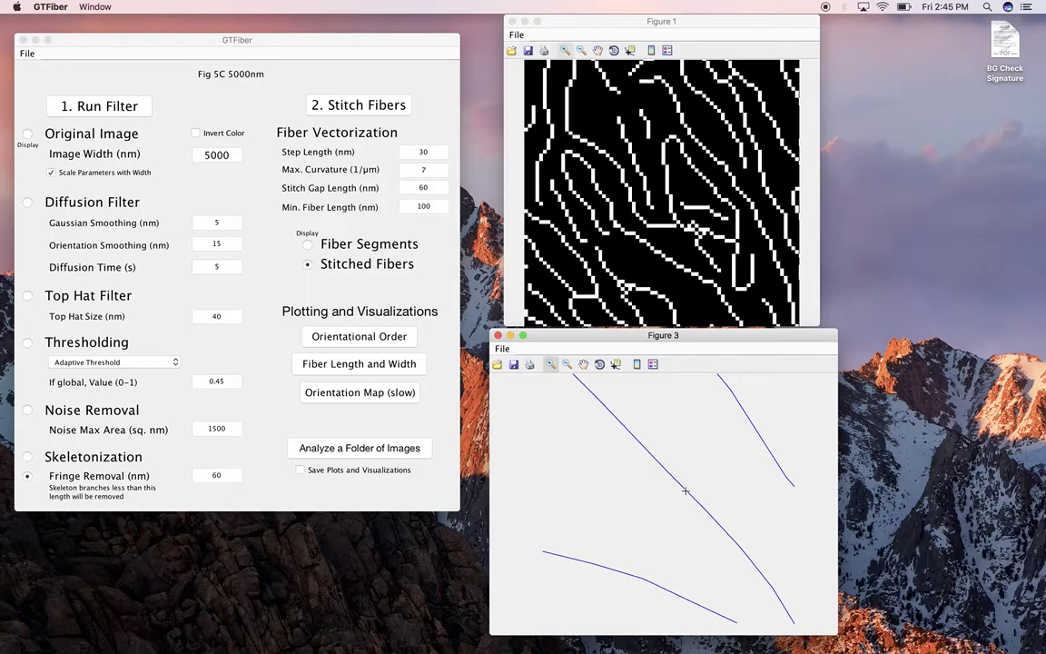
left_click(677, 482)
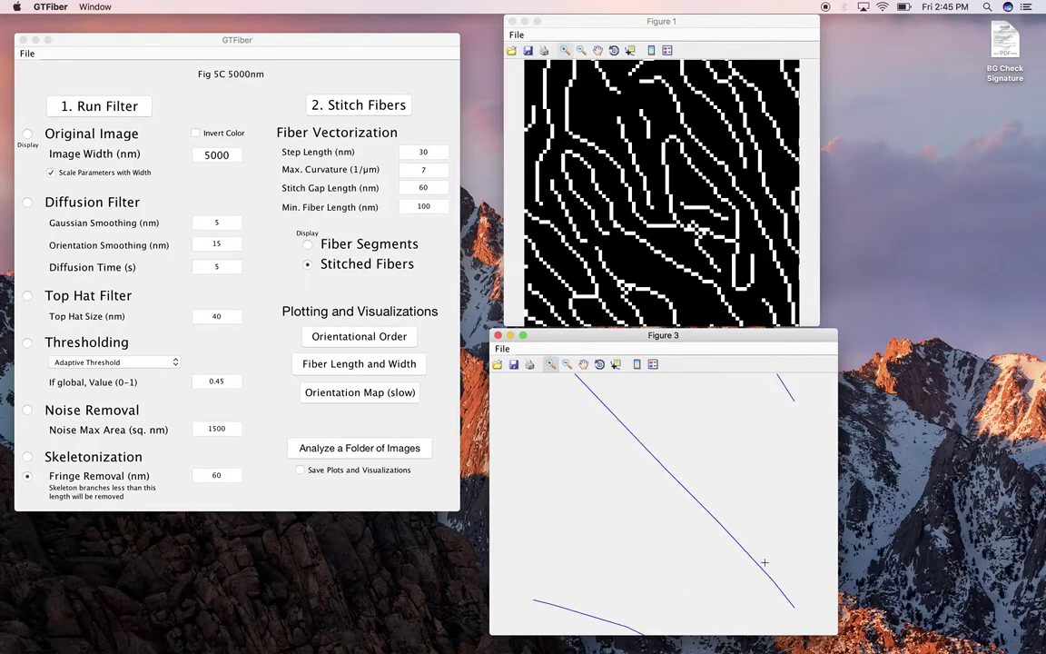
left_click(567, 363)
left_click(639, 446)
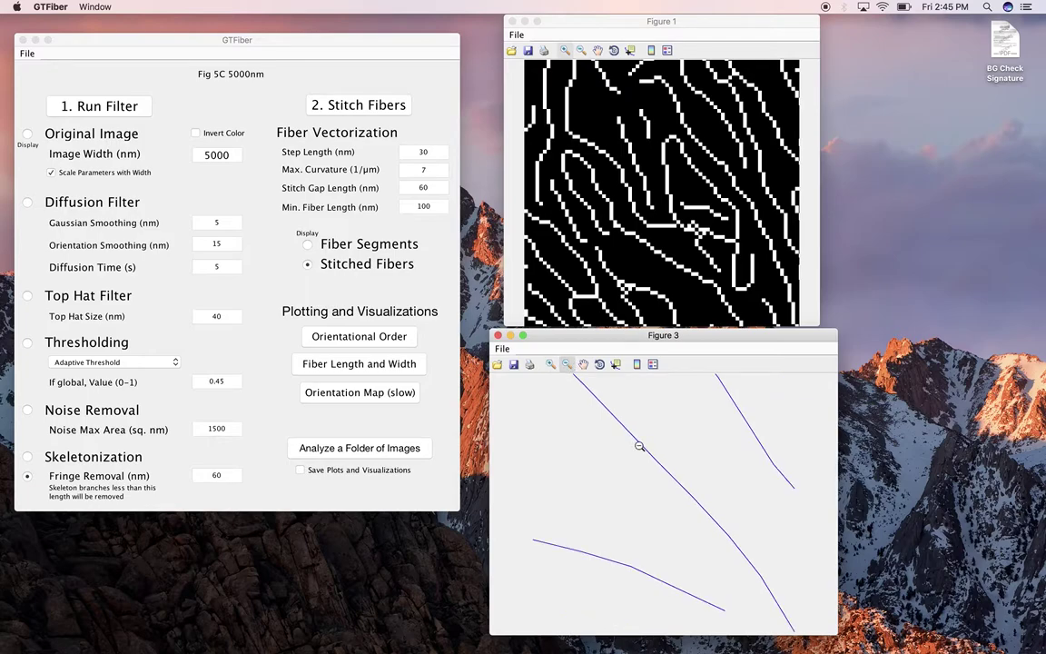
Step: Restore the full stitched fiber plot in Figure 3, then magnify a small area of it beside the skeleton in Figure 1
double_click(639, 446)
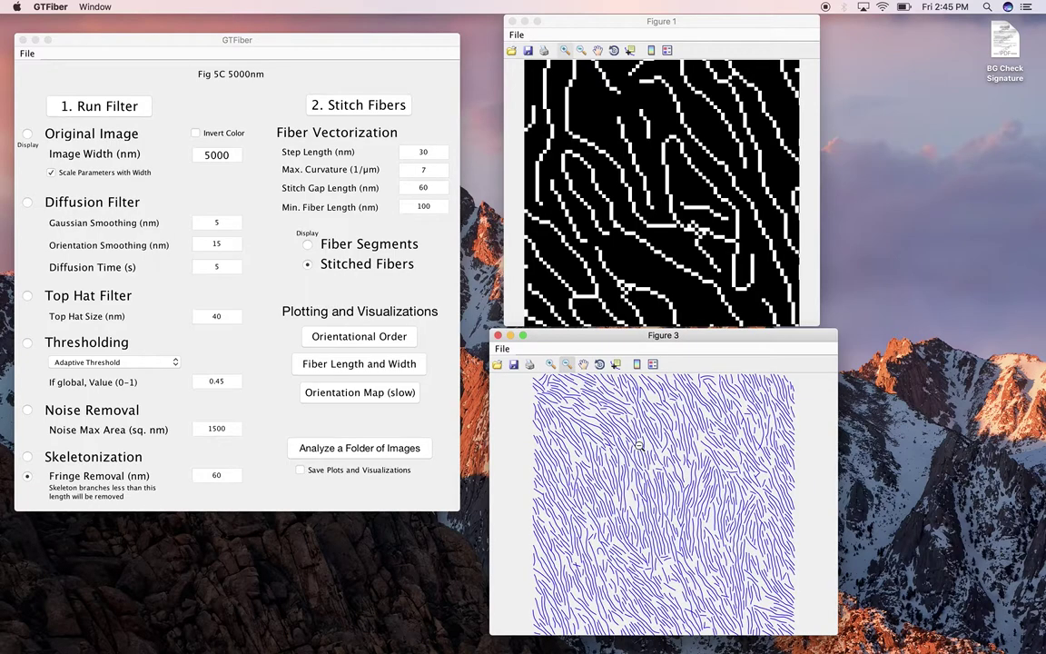
left_click(552, 364)
left_click_drag(592, 507, 623, 541)
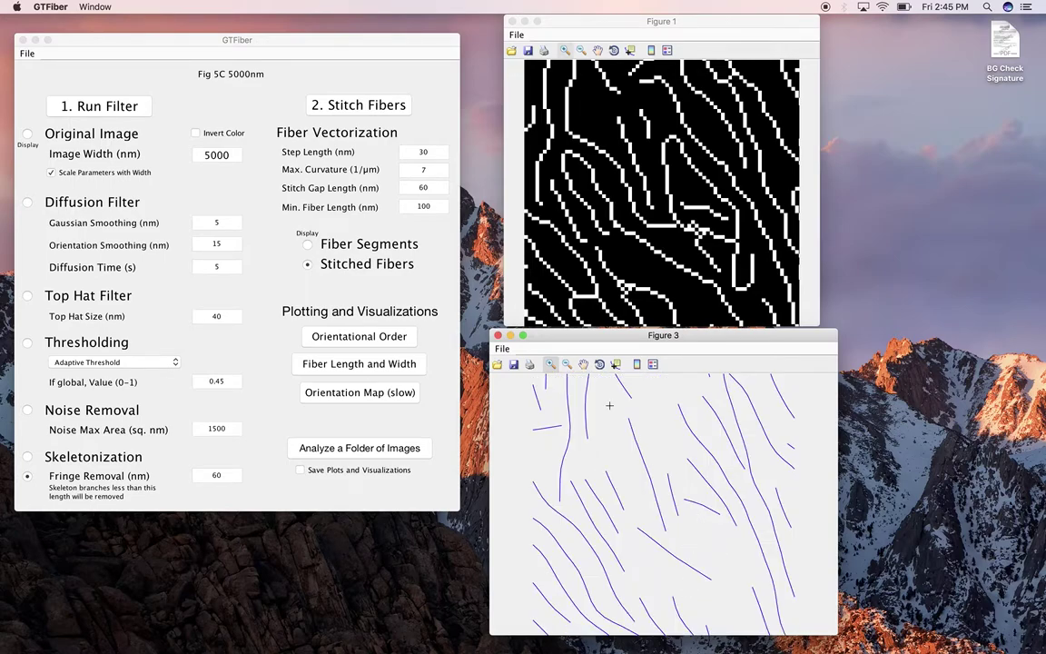
left_click(583, 364)
left_click(644, 24)
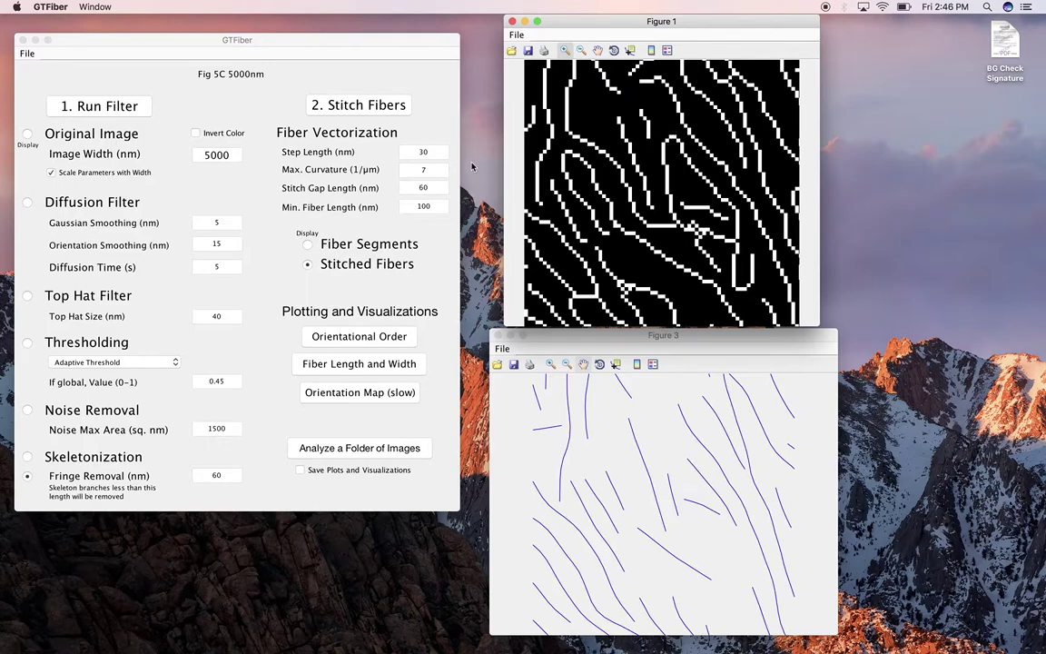
Step: Examine a single skeleton fiber in Figure 1 up close so that its whole length is in view
left_click(423, 172)
key("BackSpace")
mouse_move(420, 152)
left_click(564, 51)
left_click(581, 148)
left_click(640, 163)
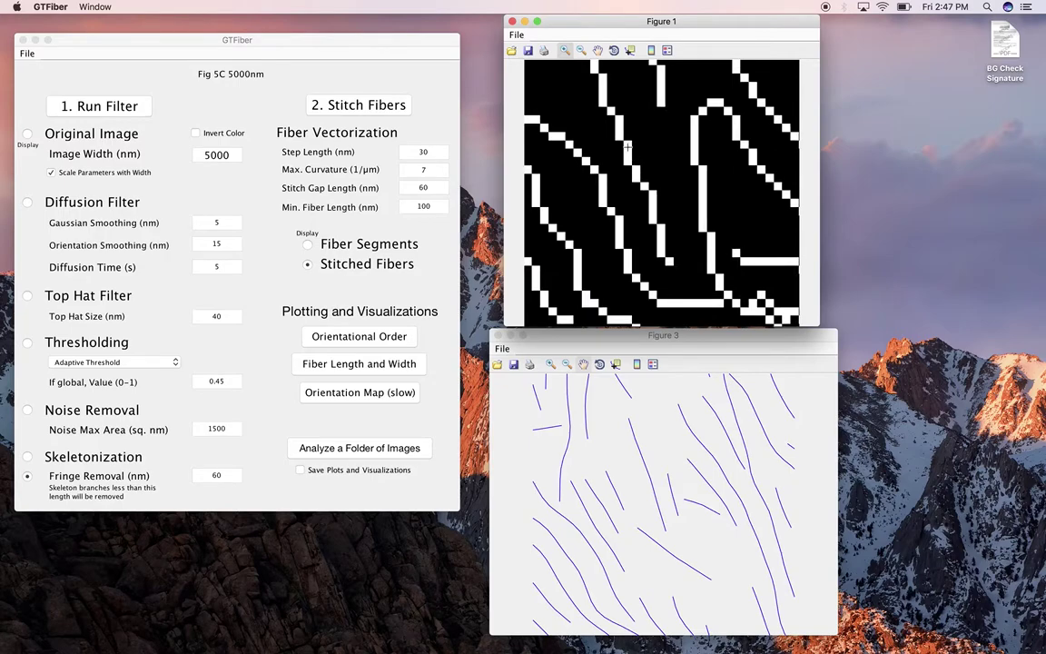
left_click(597, 50)
left_click_drag(597, 91, 602, 116)
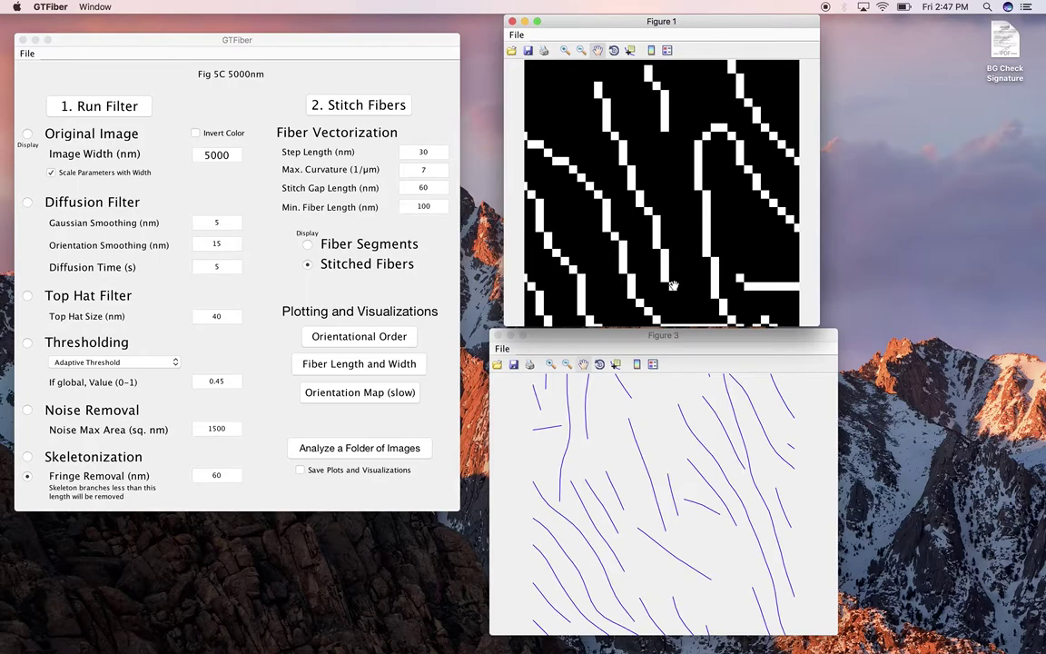
Step: Read the description of the Step Length parameter, then return Figure 1 to a wider area of the skeleton
left_click(688, 335)
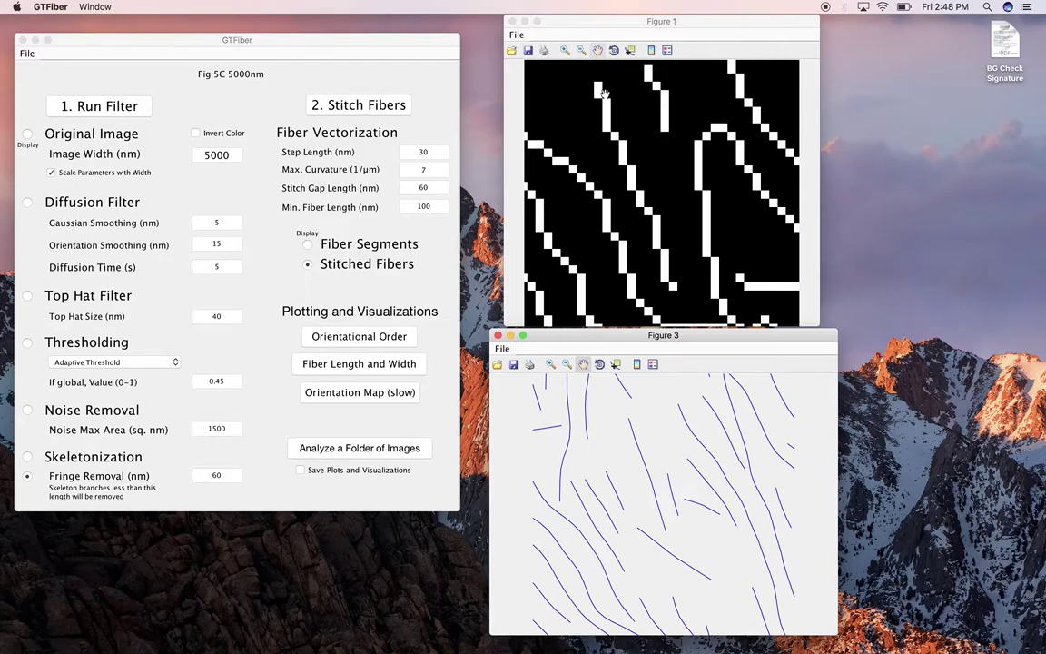
left_click(423, 151)
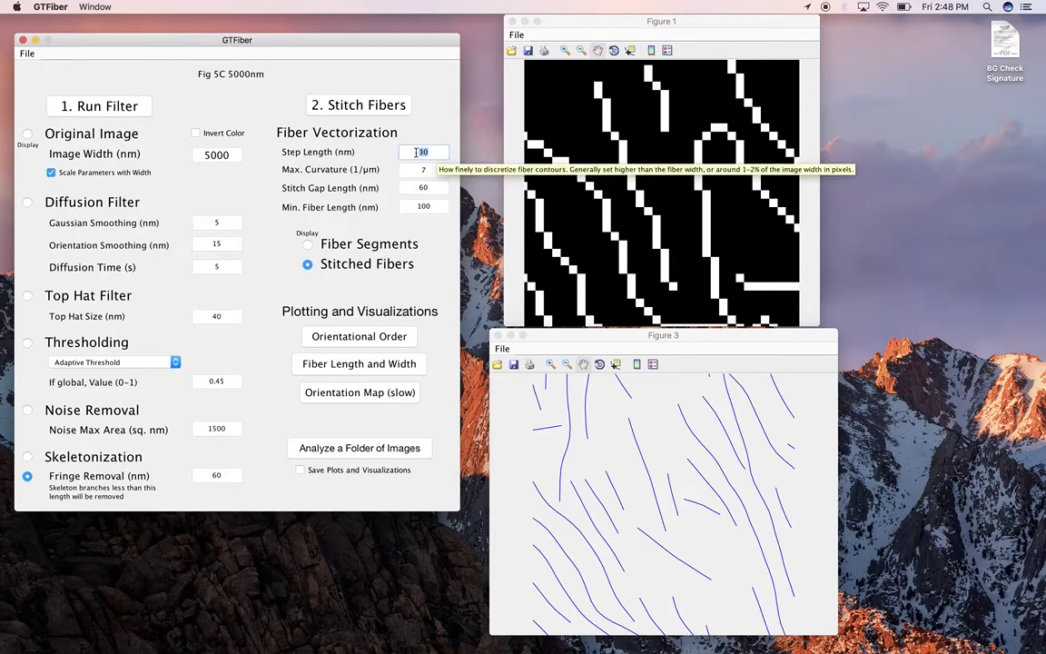
left_click(523, 45)
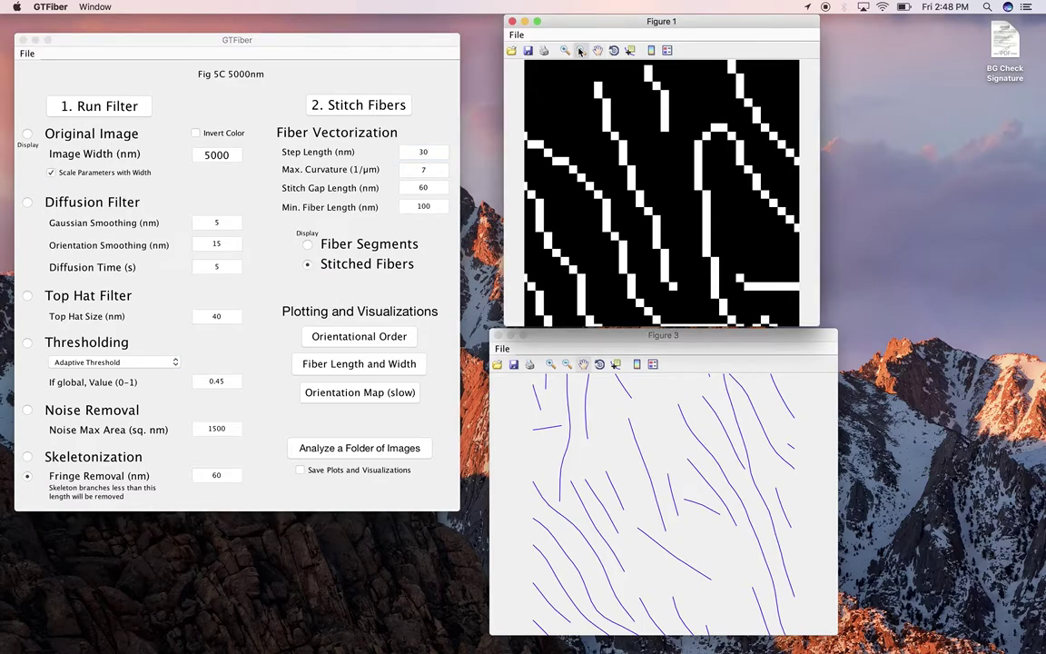
left_click(580, 51)
left_click(551, 103)
left_click(552, 103)
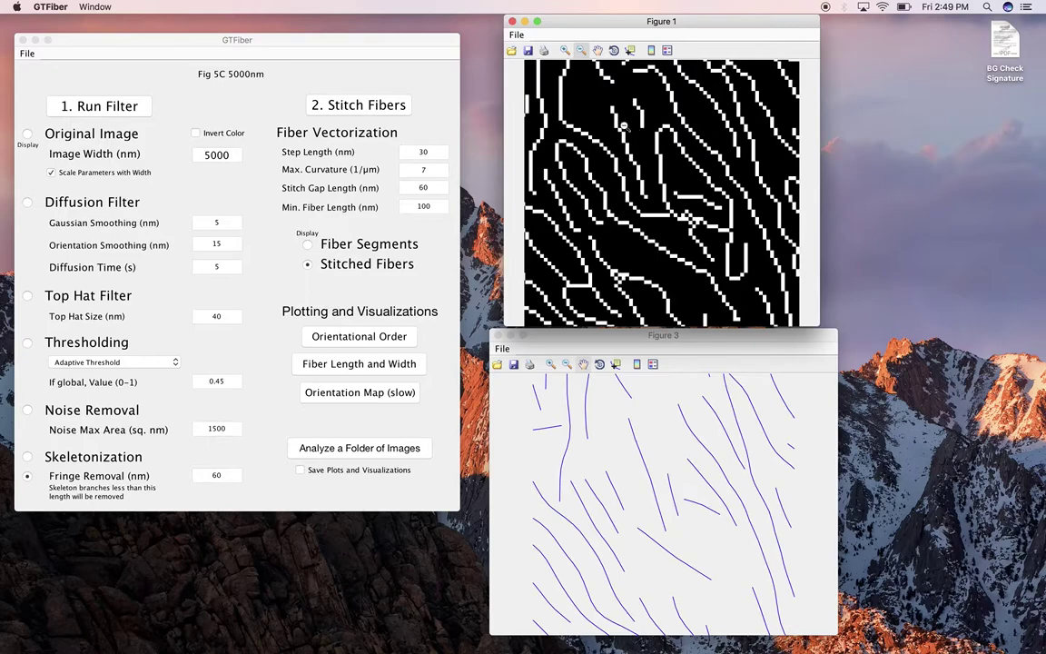
Step: Compare the Fiber Segments display with the Stitched Fibers display in Figure 3, finishing on the segments
left_click(444, 167)
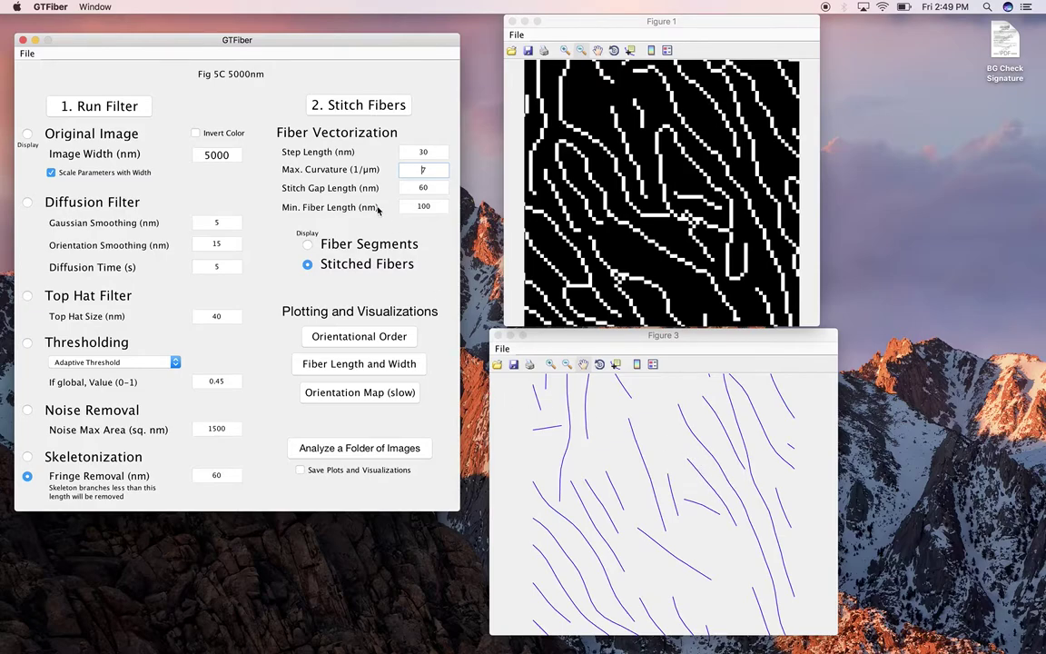
left_click(308, 245)
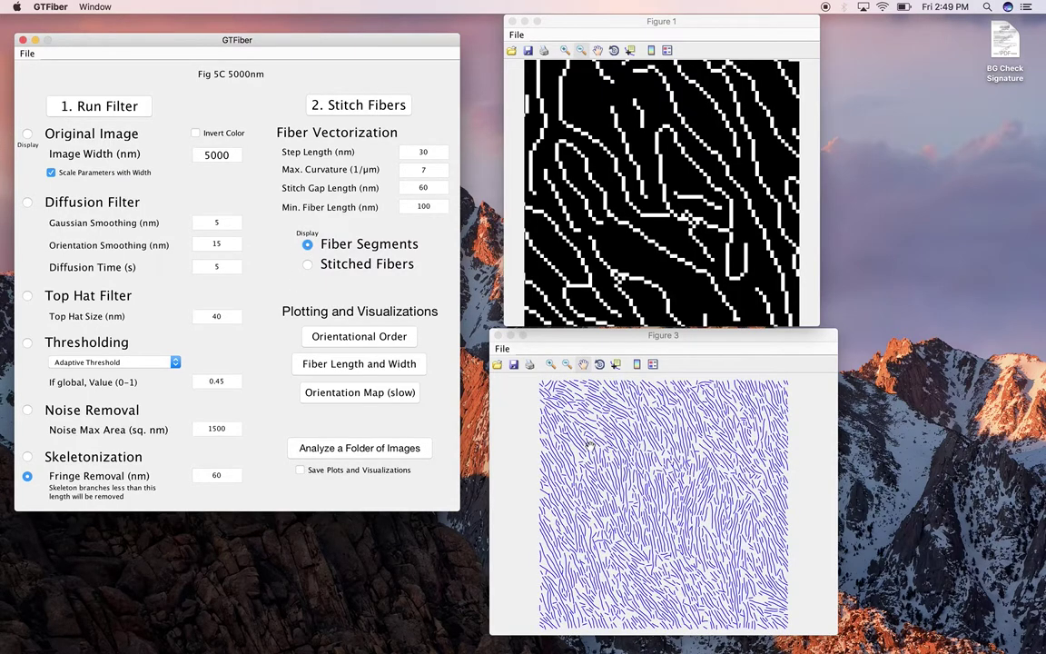
left_click(308, 264)
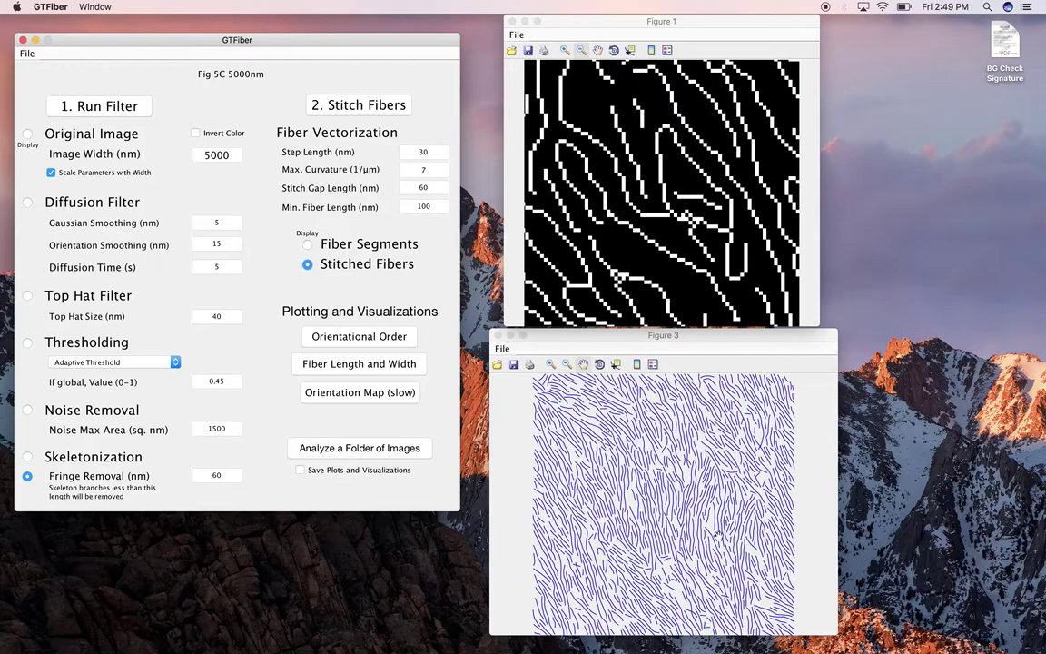
left_click(309, 245)
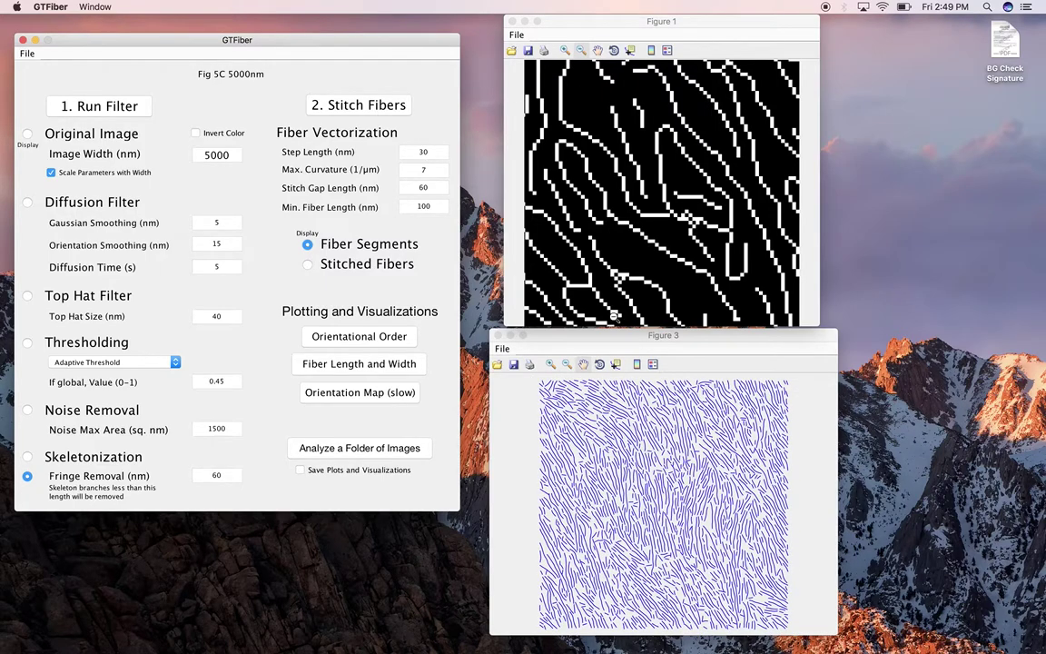
Step: Examine a small area of the fiber segments in Figure 3 up close, then compare the full stitched and segment displays again
left_click(500, 330)
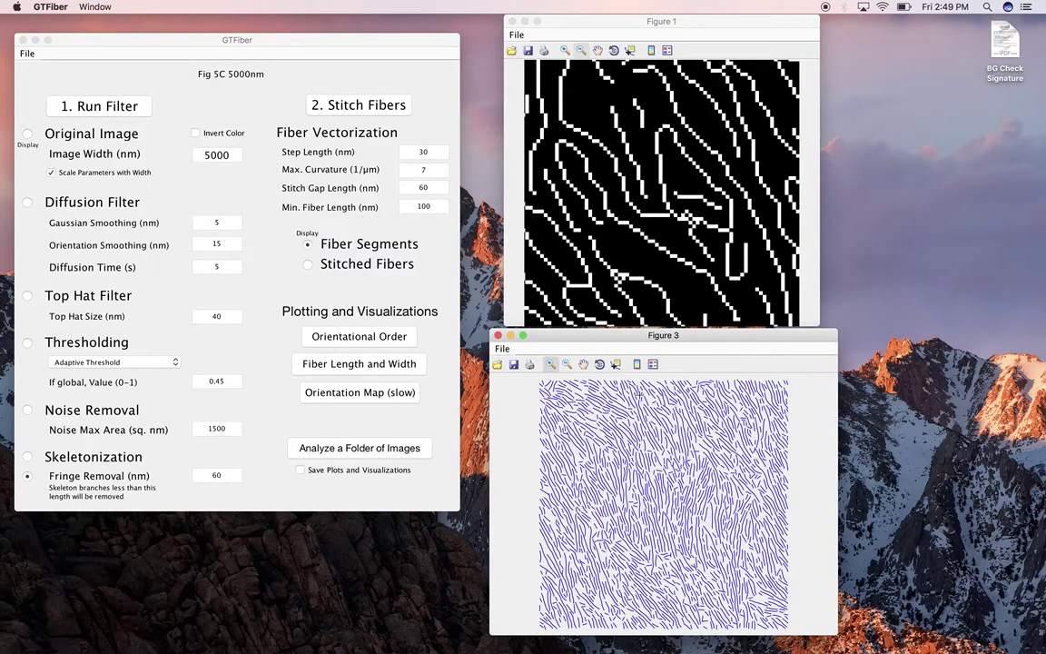
left_click(642, 396)
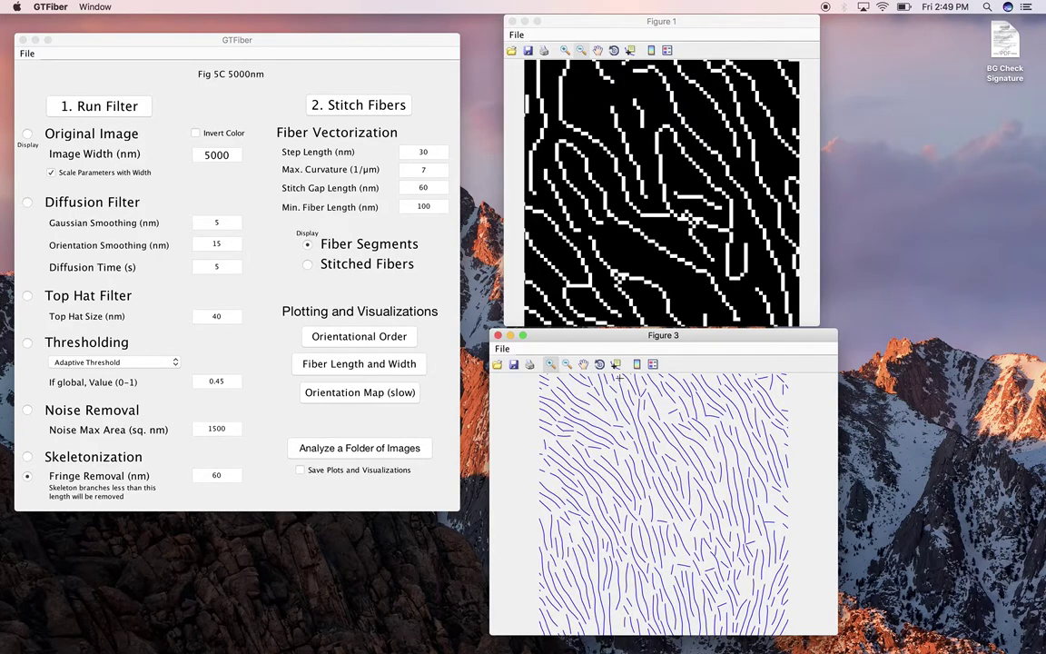
left_click_drag(594, 382, 662, 424)
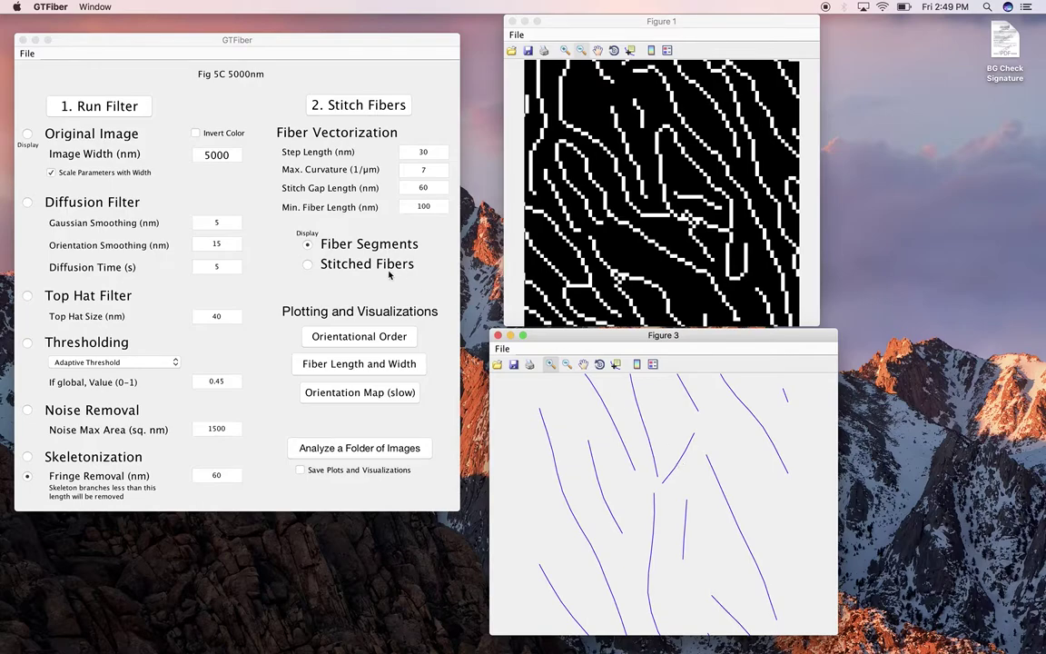
left_click(308, 266)
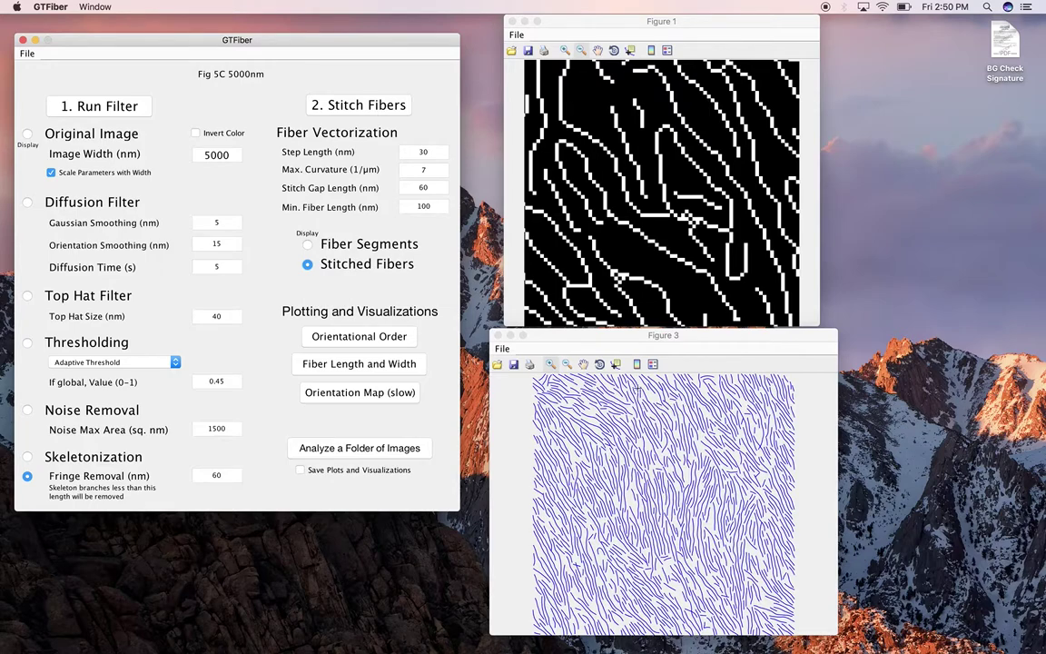
left_click(308, 244)
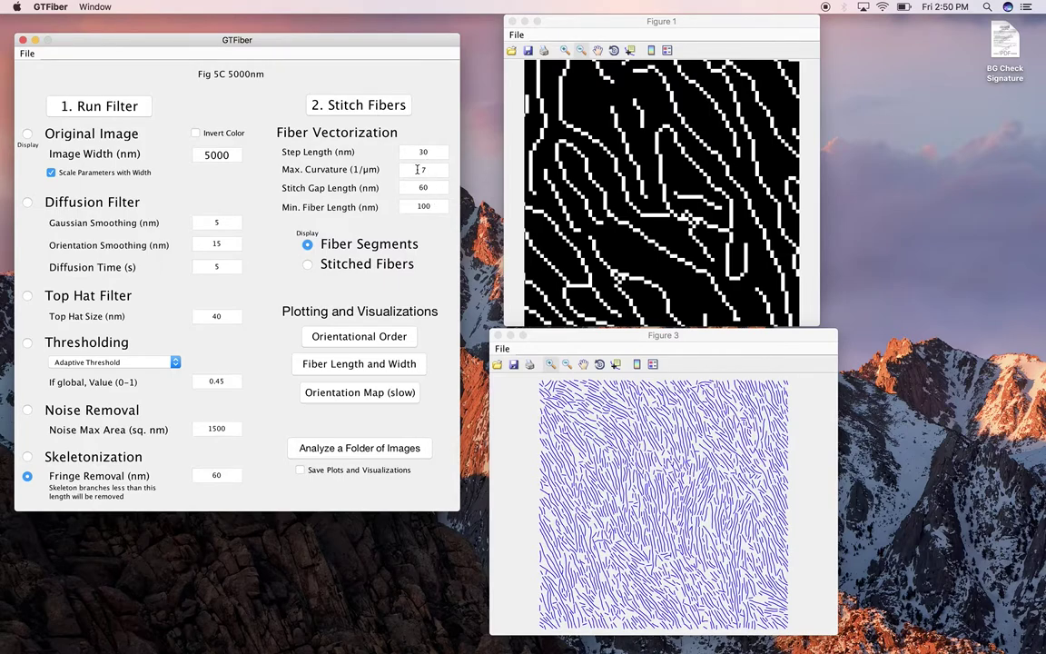
Step: Review the Max. Curvature and Stitch Gap Length parameters and examine the gaps between neighbouring fiber segments in Figure 3
double_click(425, 170)
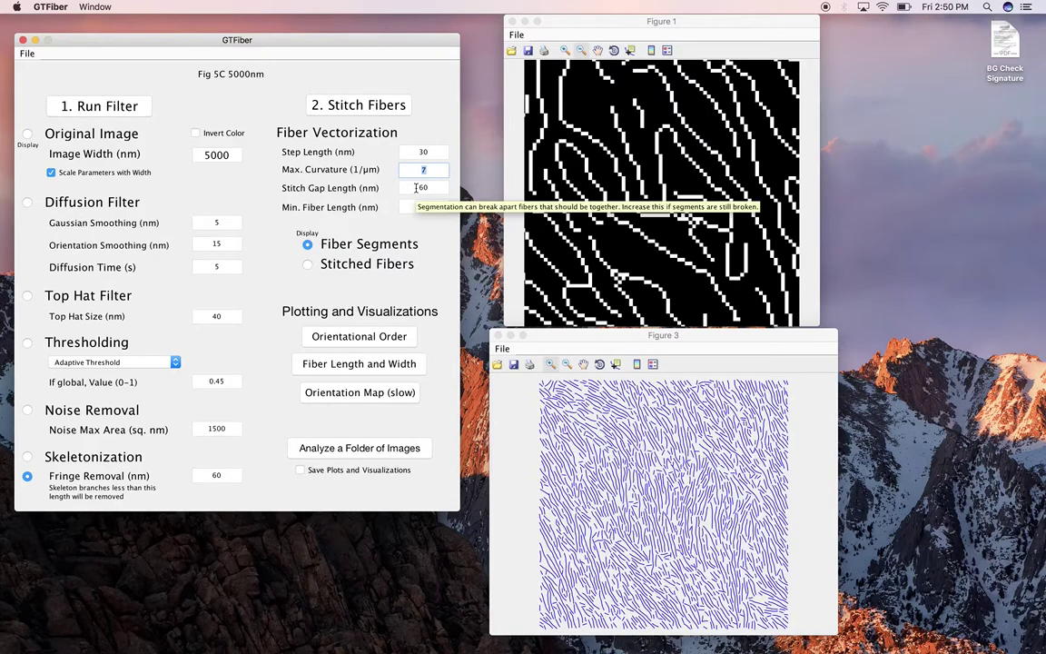
double_click(425, 188)
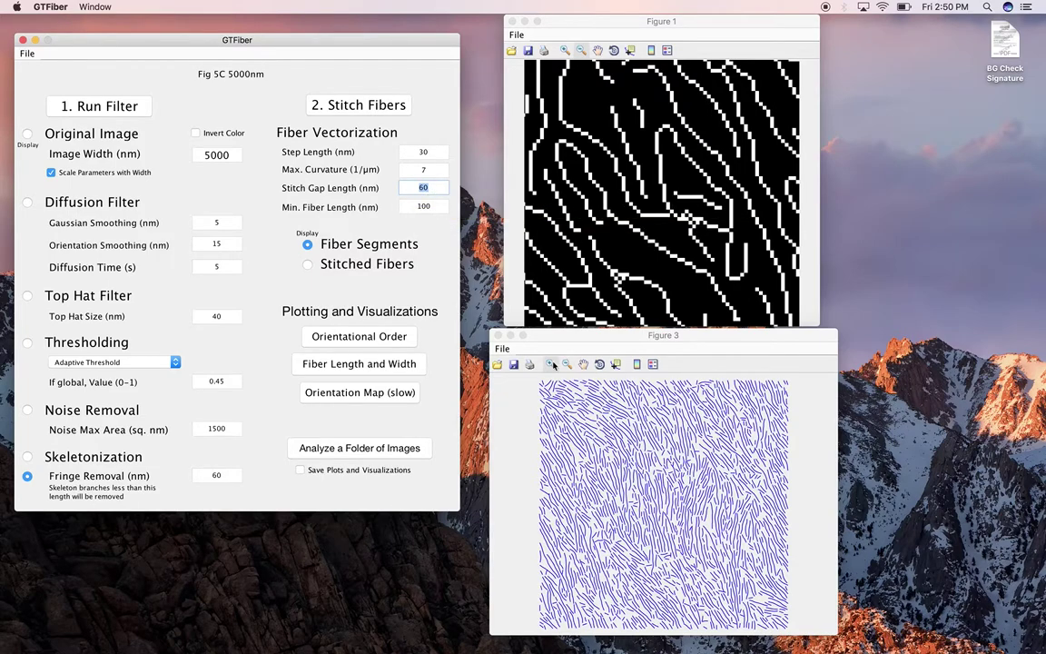
left_click(646, 396)
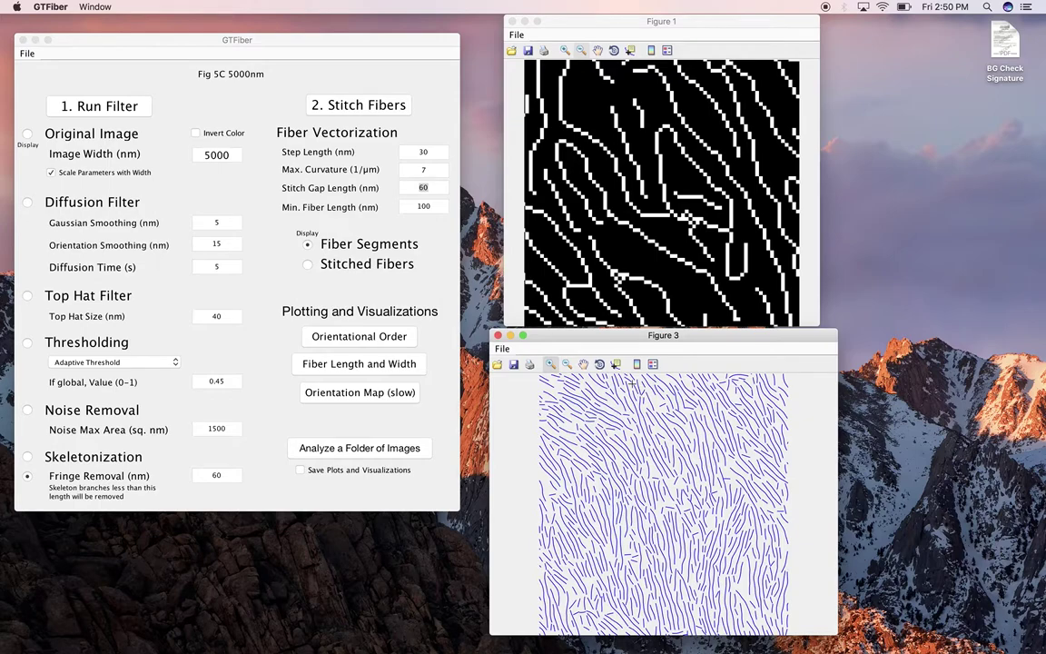
left_click(649, 403)
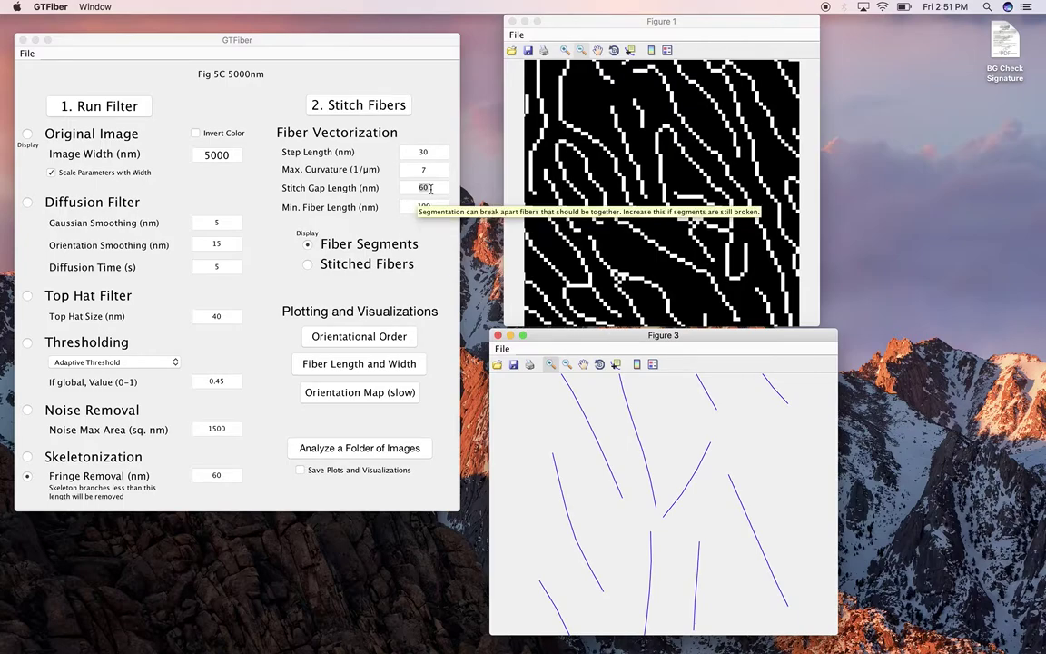
Step: Restore the full fiber plot in Figure 3 and switch its display to Stitched Fibers
left_click(431, 188)
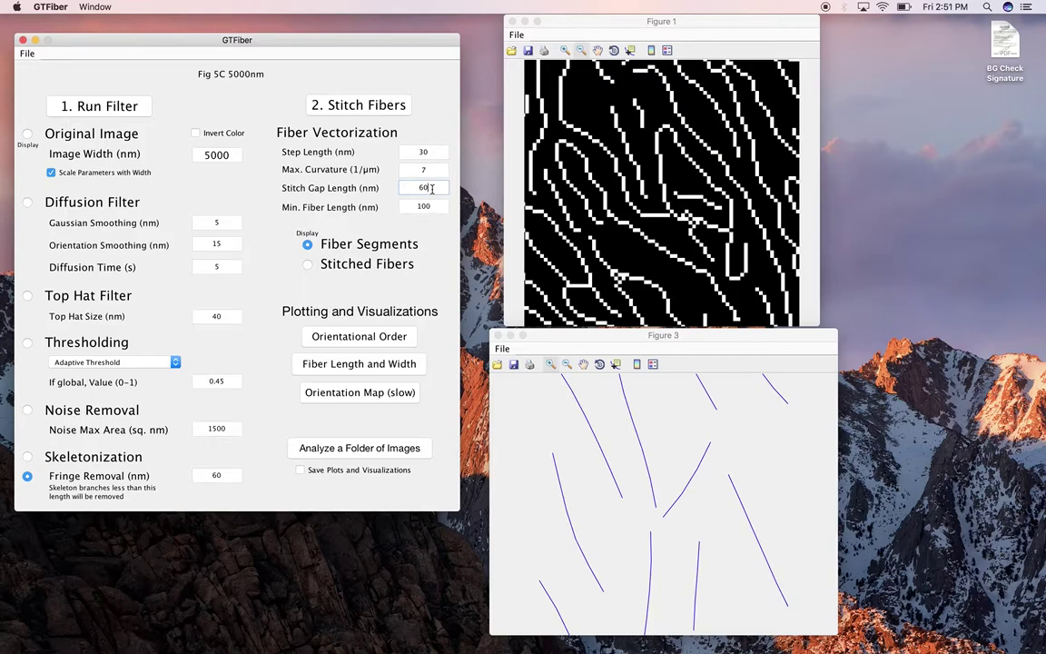
left_click(516, 338)
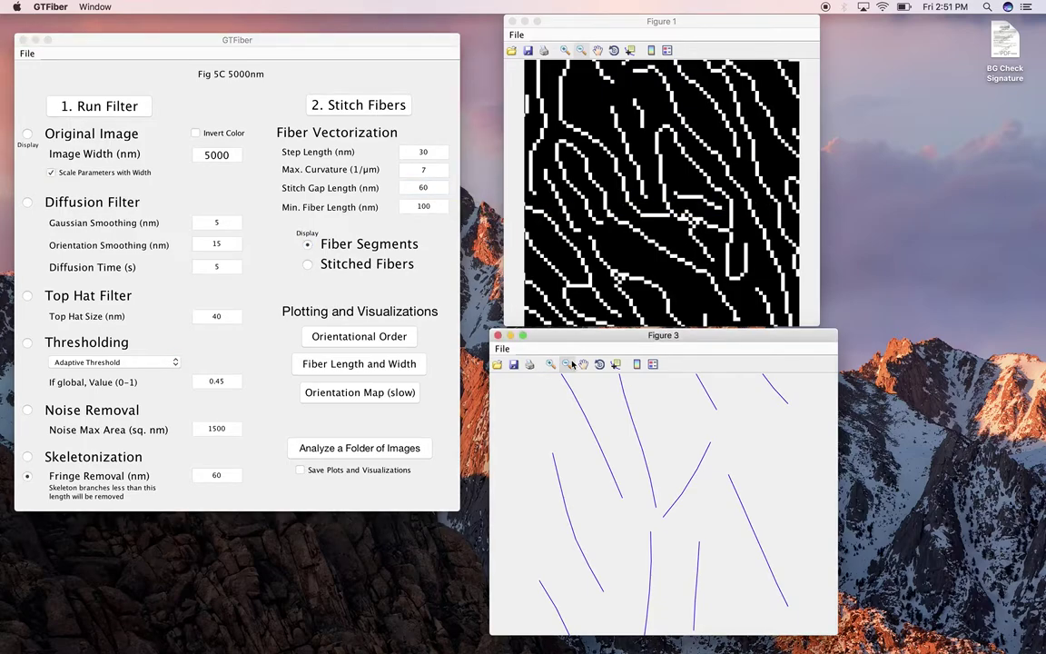
left_click(682, 488)
left_click(682, 488)
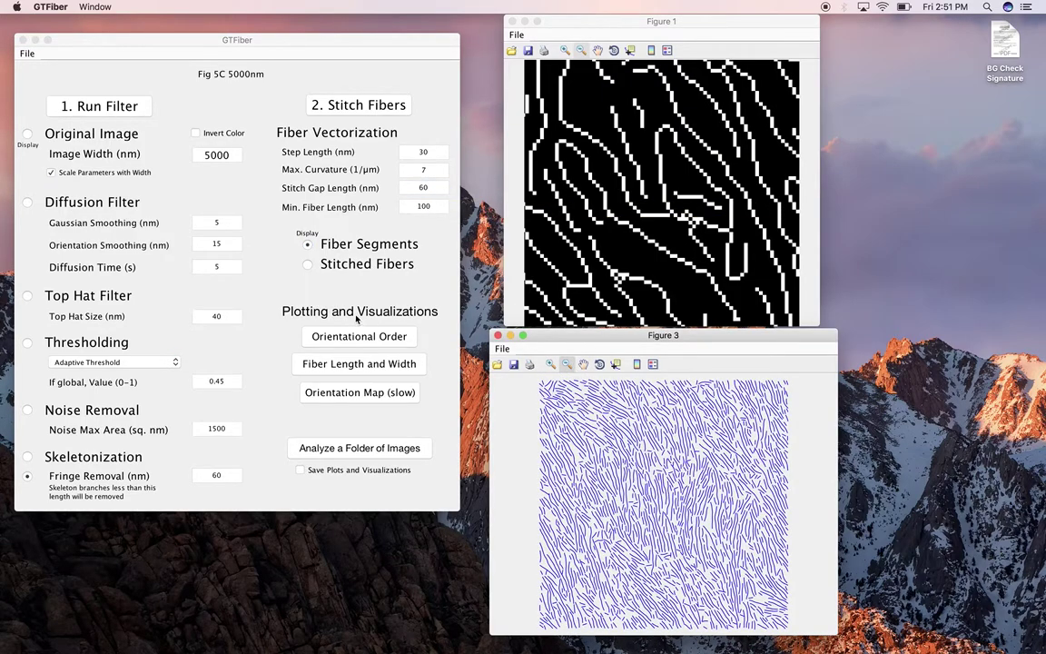
left_click(307, 264)
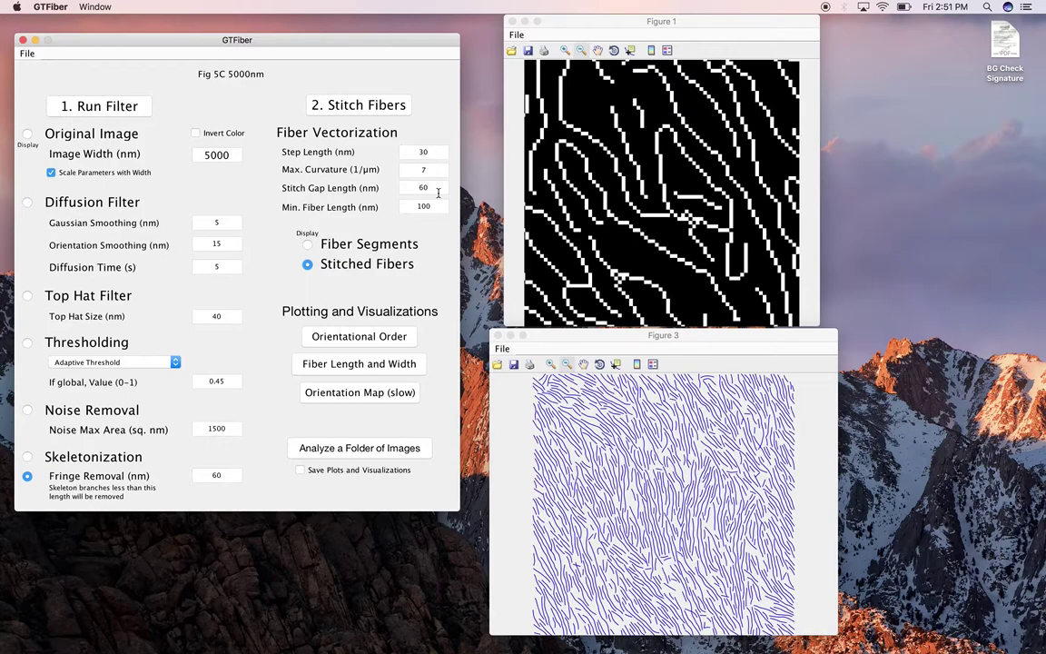
Step: Set the maximum curvature to 14 1/µm and stitch the fibers again
mouse_move(438, 193)
double_click(419, 170)
type("14")
key("Return")
left_click(385, 107)
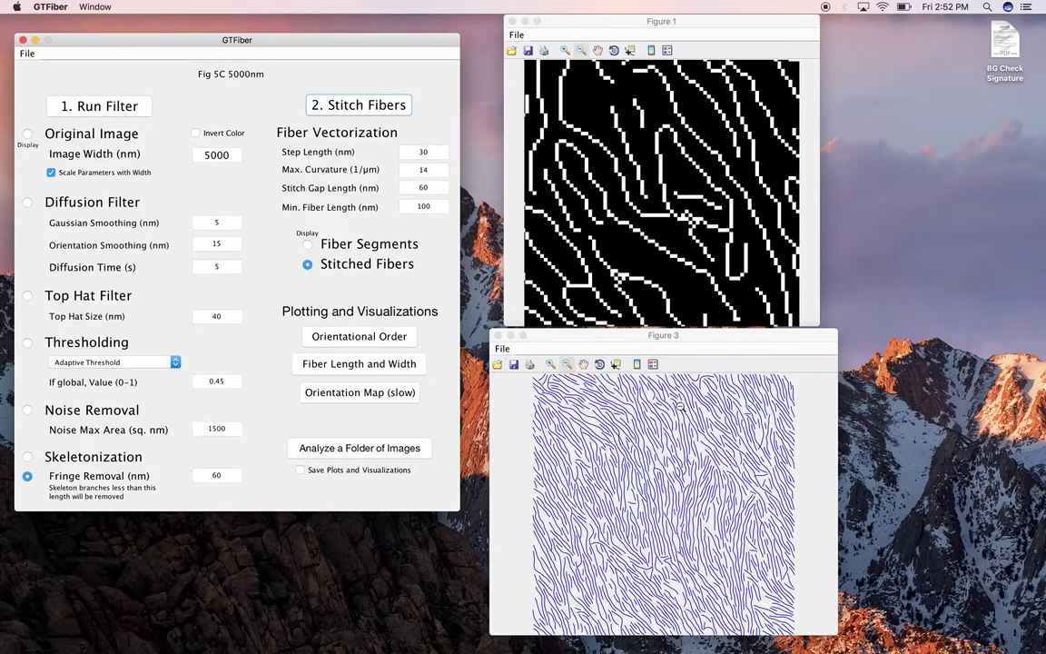
Step: Examine a corner of the restitched fibers in Figure 3 up close for the higher curvature's effect, then restore the full plot
left_click(499, 330)
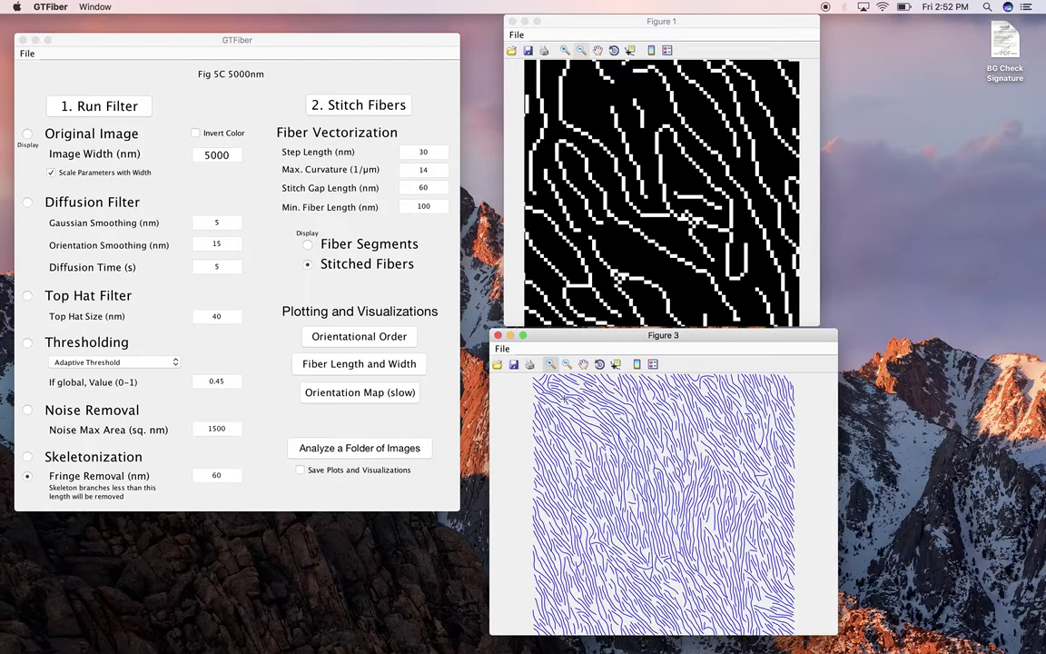
left_click_drag(544, 378, 568, 406)
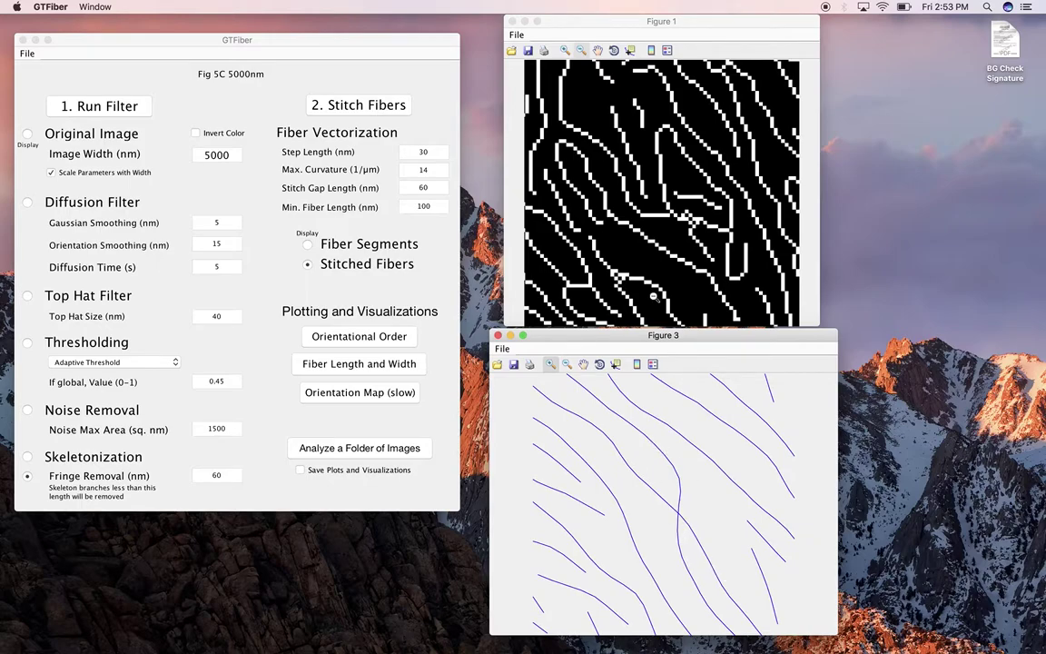
left_click(566, 363)
left_click(605, 417)
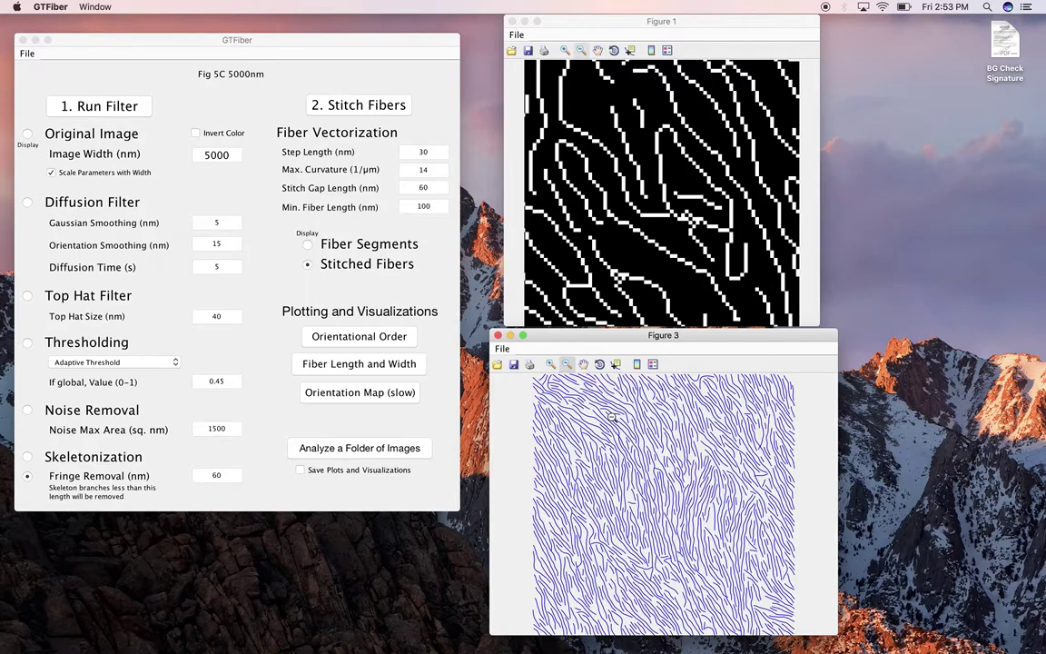
Step: Set the stitch gap length to 200 nm and rerun the fiber stitching
left_click(414, 186)
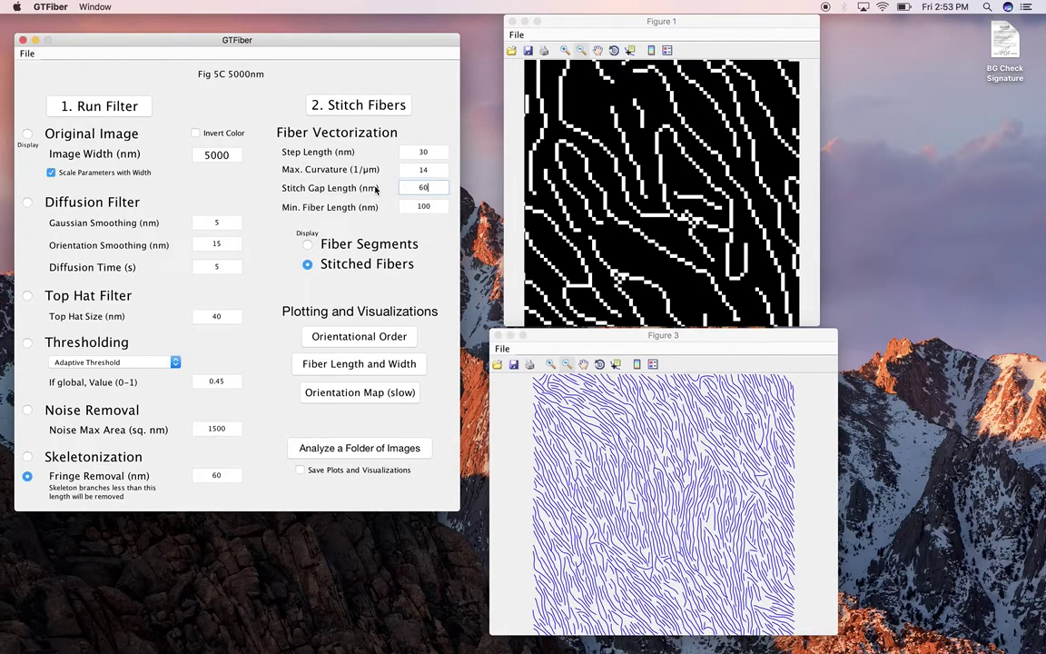
key("BackSpace")
key("BackSpace")
type("200")
left_click(368, 106)
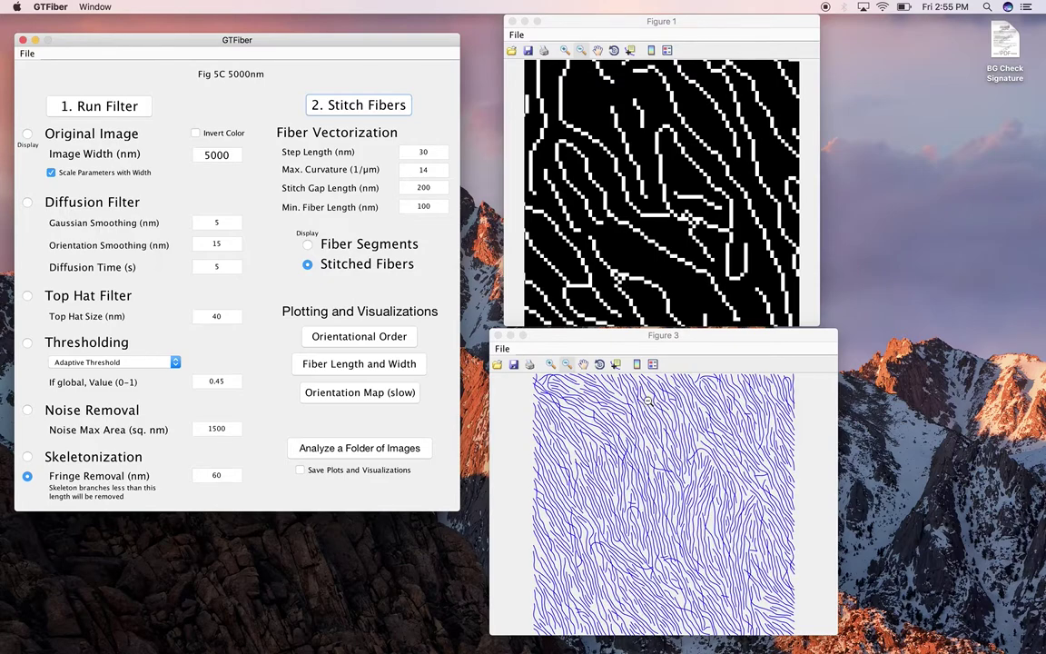
Step: Examine the fibers stitched with the longer gap length up close in Figure 3, then restore the full plot
left_click(536, 386)
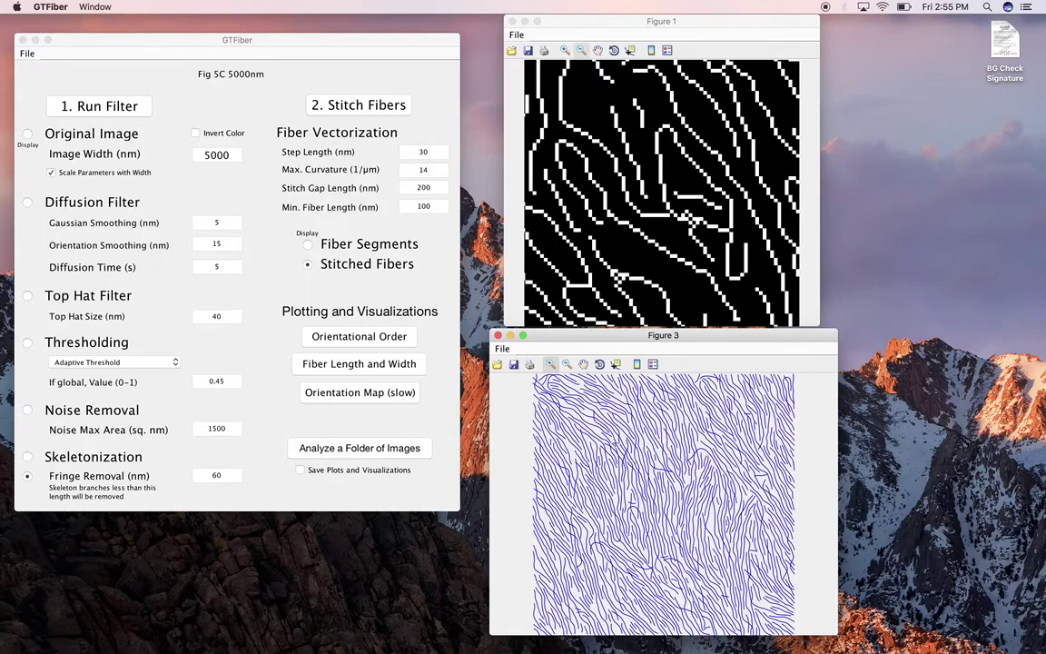
left_click(538, 383)
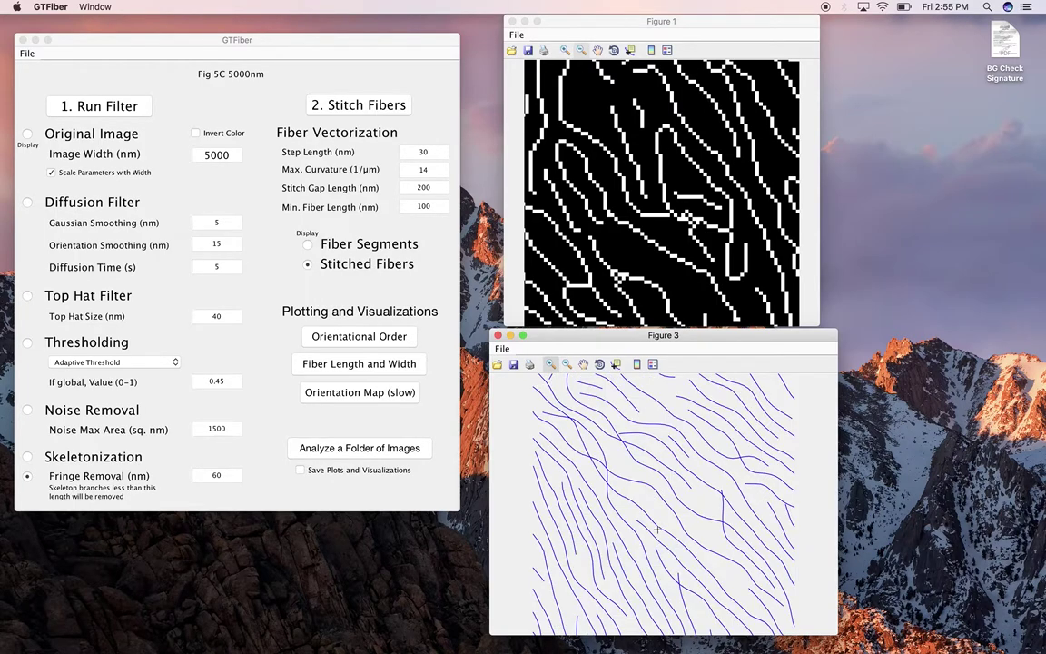
left_click(567, 363)
left_click(565, 429)
left_click(583, 428)
left_click(655, 475)
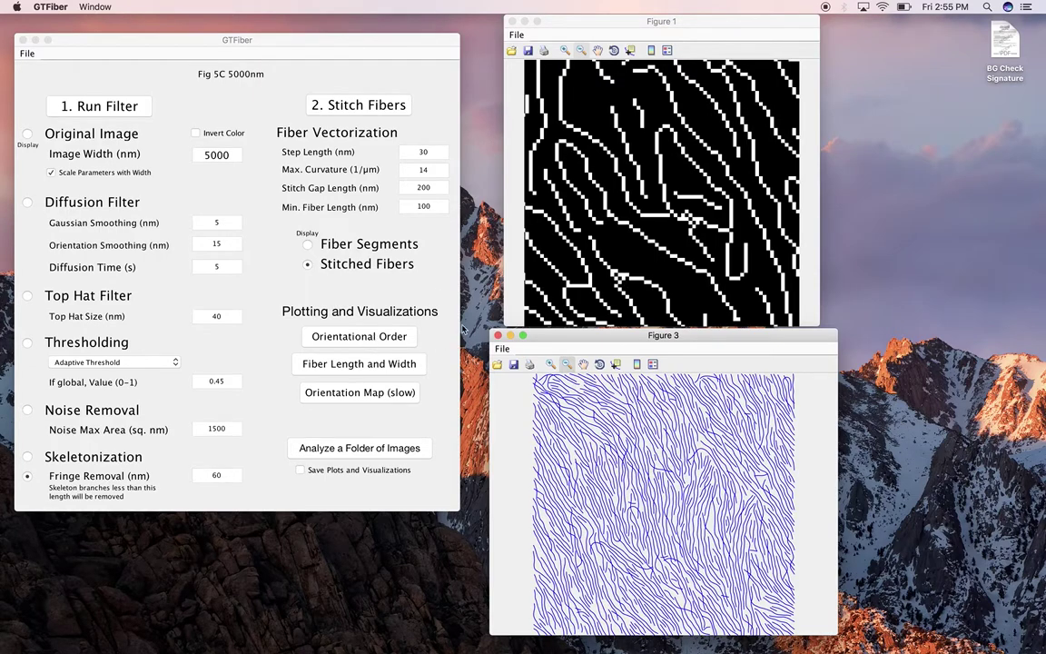
Step: Plot the orientational order of the stitched fibers and arrange both resulting figures so they do not overlap Figures 1 and 3
left_click(355, 339)
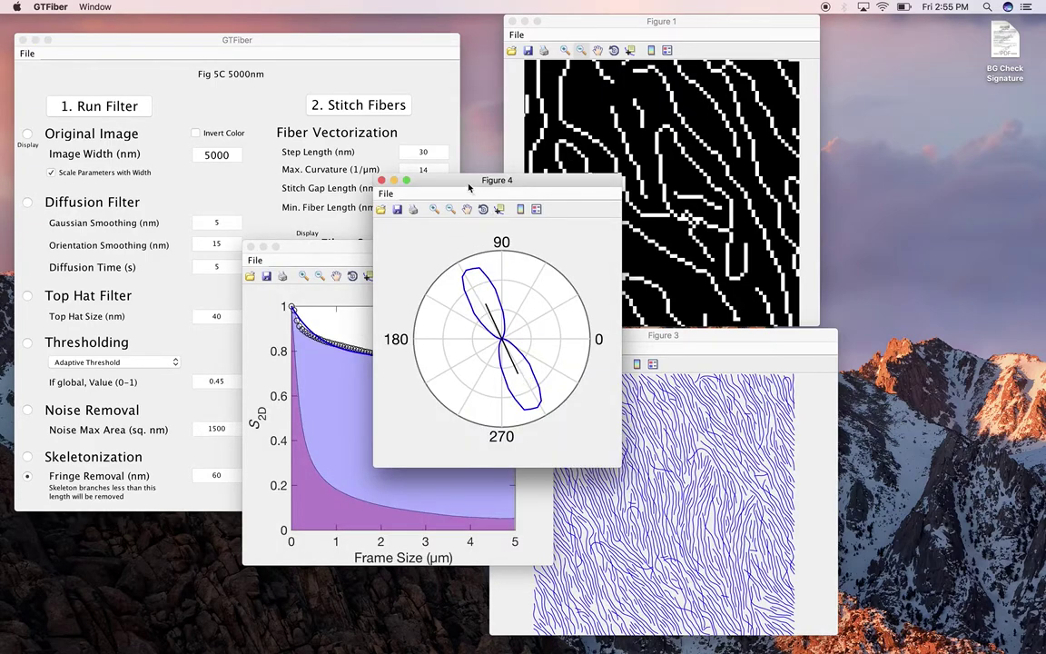
mouse_move(470, 185)
left_mouse_down()
mouse_move(780, 176)
mouse_move(892, 83)
mouse_move(894, 63)
left_mouse_up()
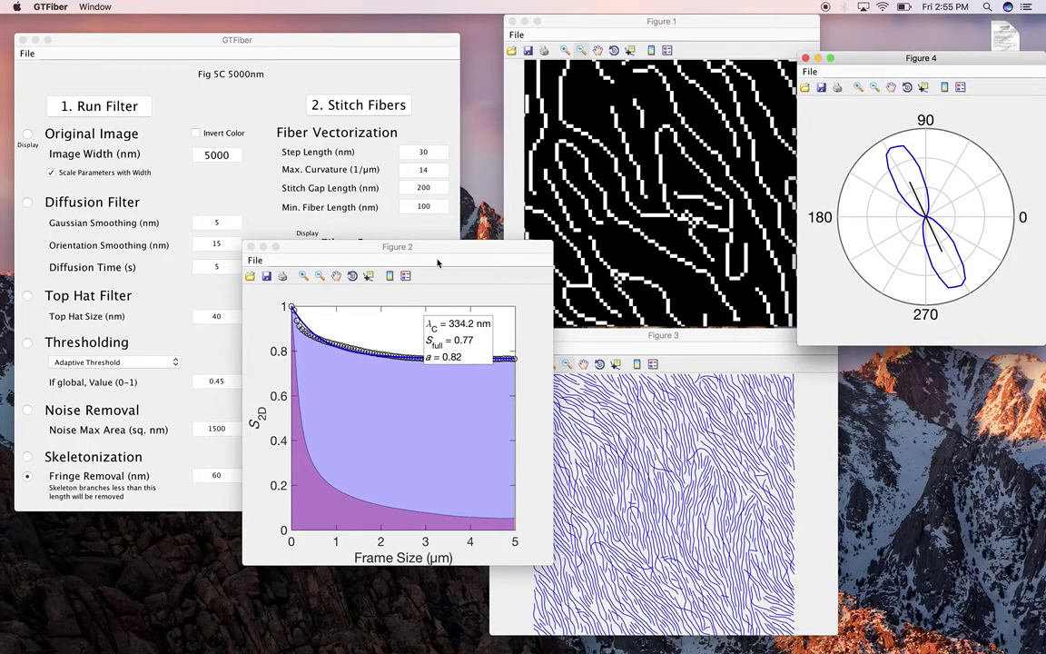
left_click(460, 251)
left_click_drag(415, 252, 346, 325)
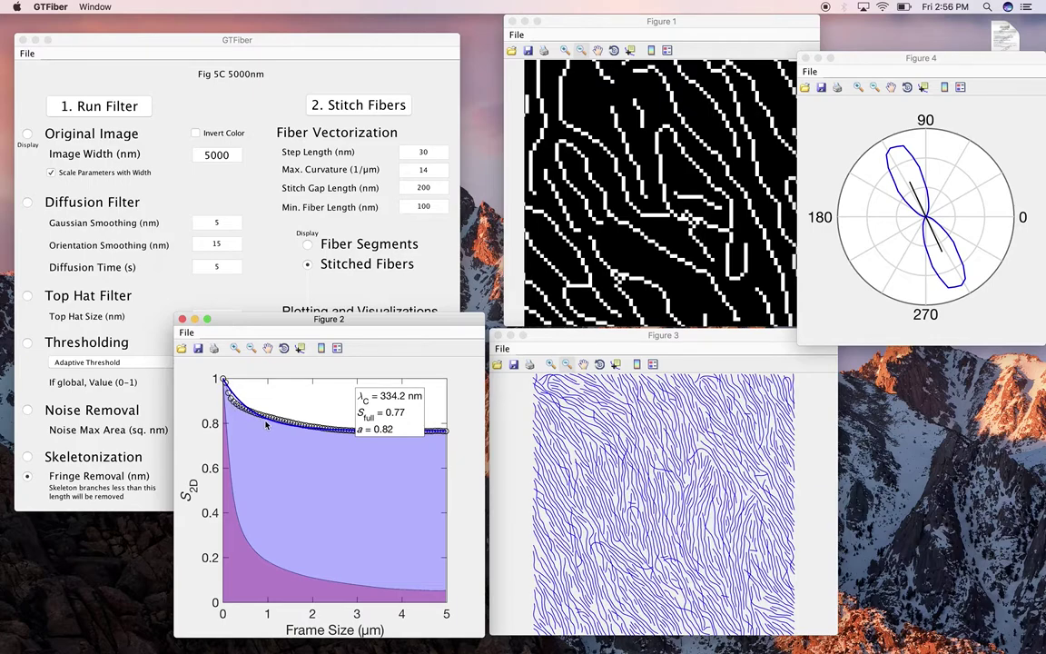
Step: Examine the fiber alignment in a tiny central area of Figure 3, then widen the frame gradually back to the full plot
left_click(550, 363)
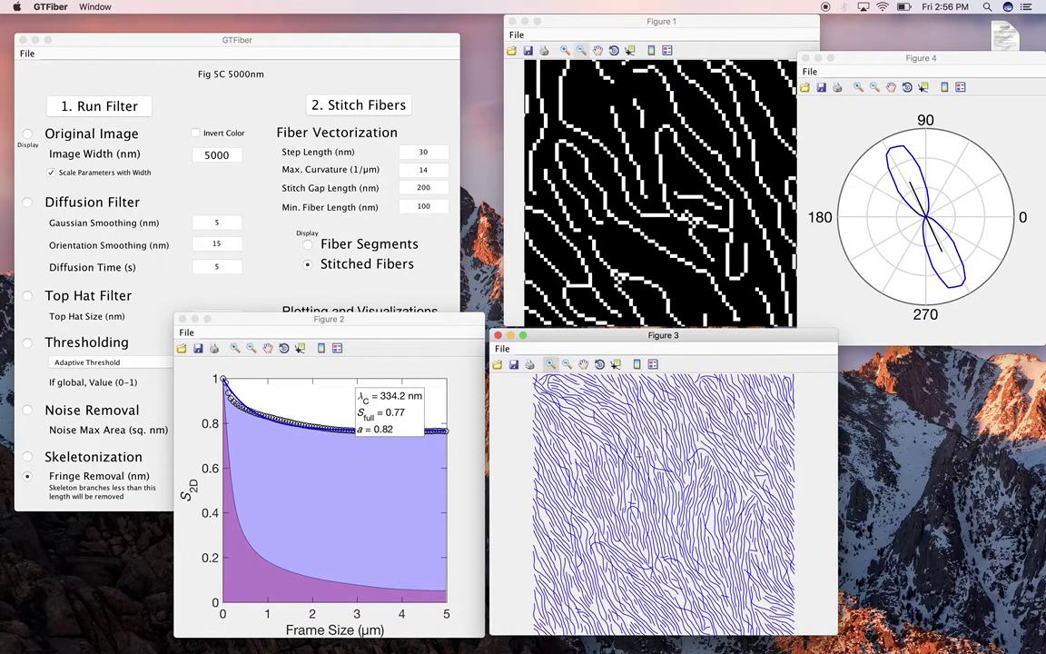
left_click(658, 473)
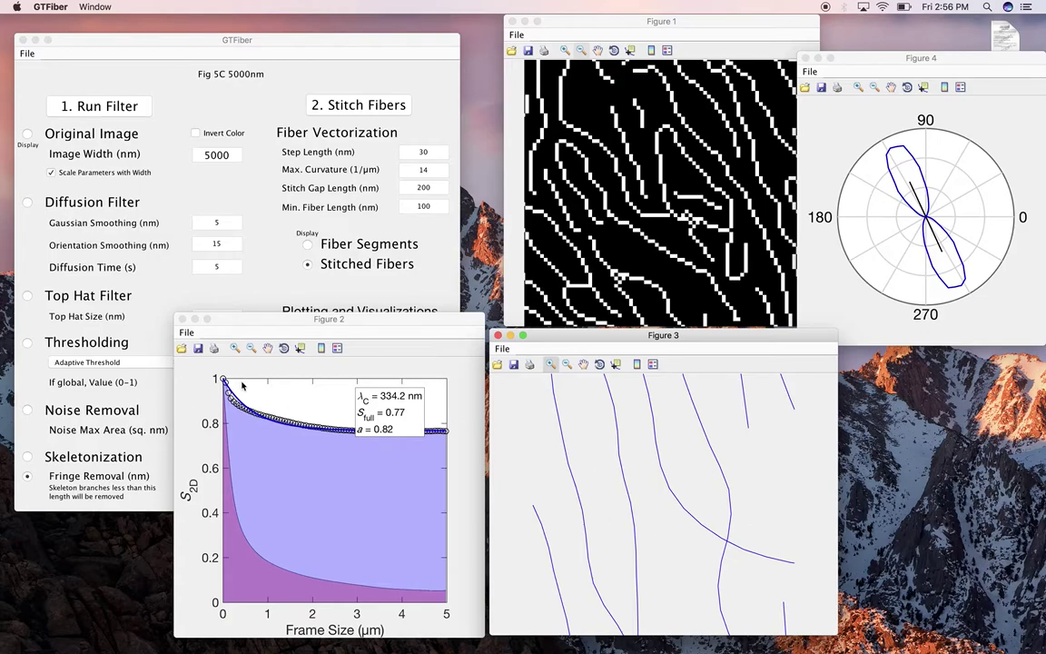
left_click(567, 363)
left_click(635, 458)
left_click(640, 470)
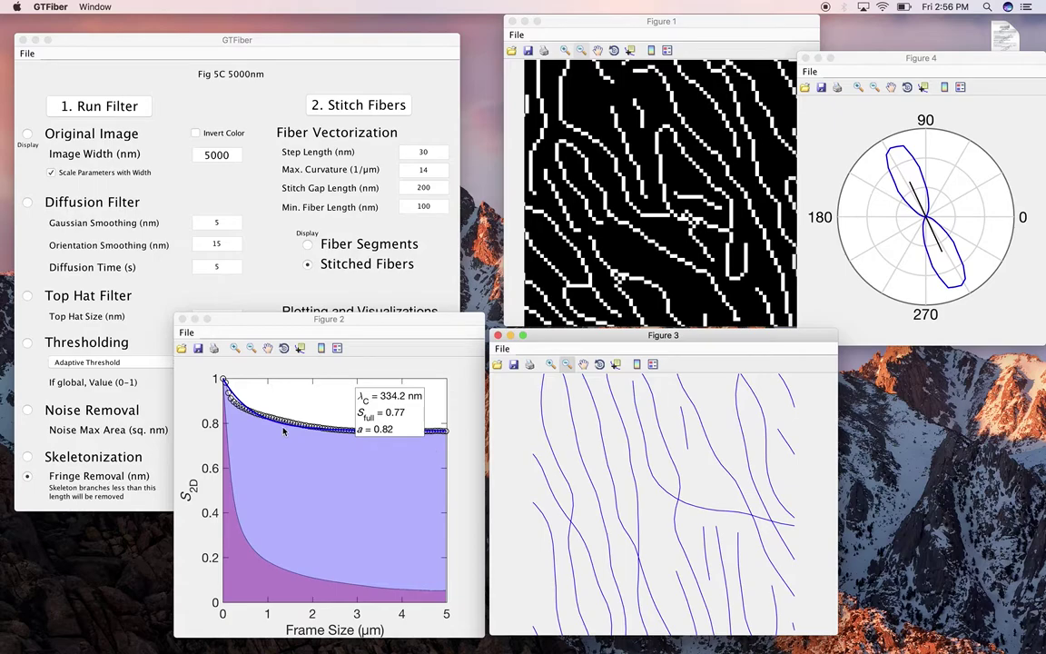
left_click(670, 472)
left_click(666, 475)
left_click(666, 479)
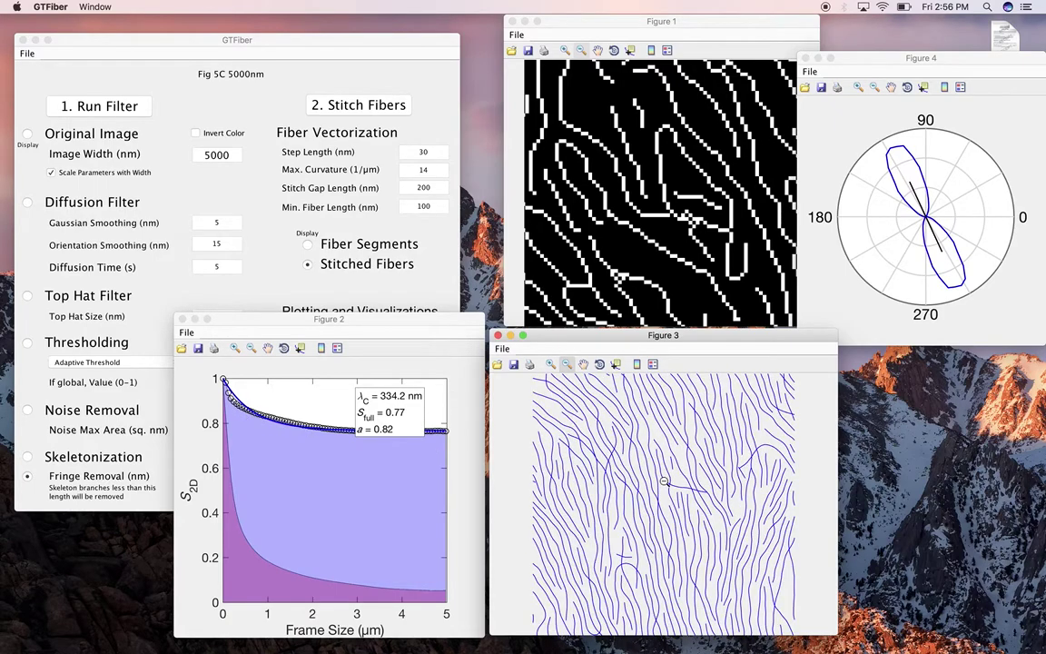
left_click(664, 483)
left_click(663, 488)
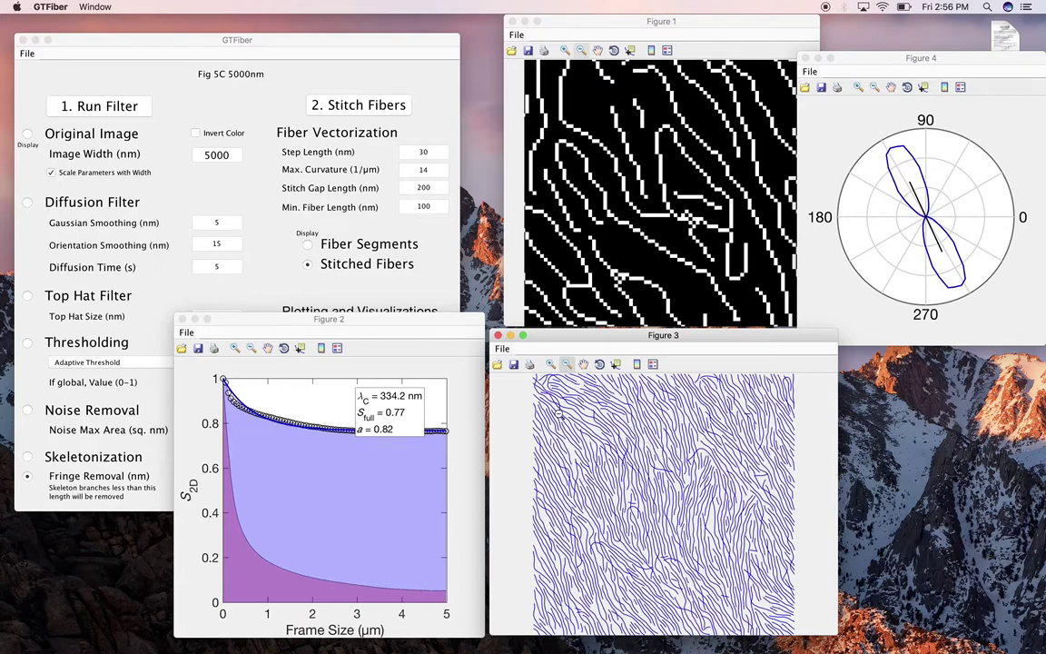
Step: Compare fiber alignment in Figure 3 within a nearly full-size frame and within a very small frame, restoring the full plot after each
left_click(550, 365)
left_click(807, 629)
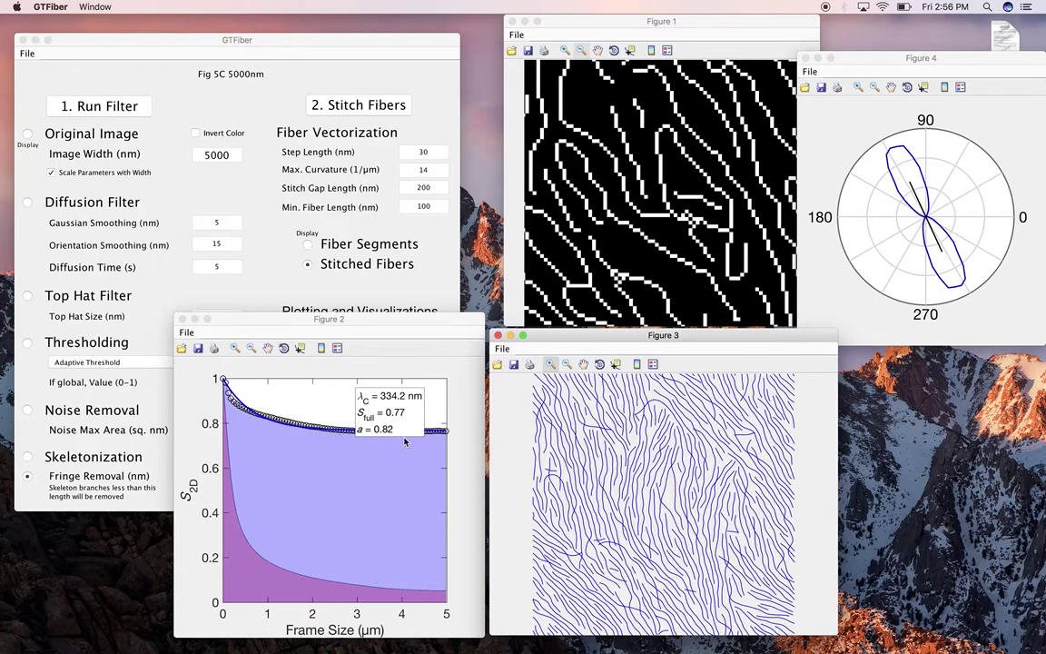
left_click(566, 363)
left_click(625, 432)
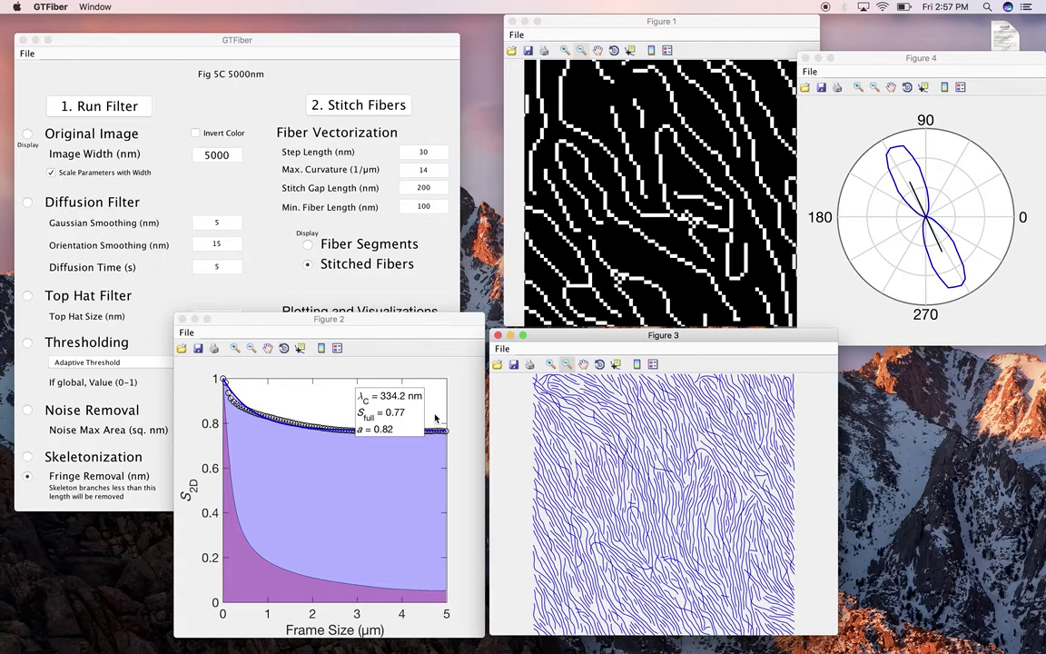
left_click(552, 365)
left_click(639, 442)
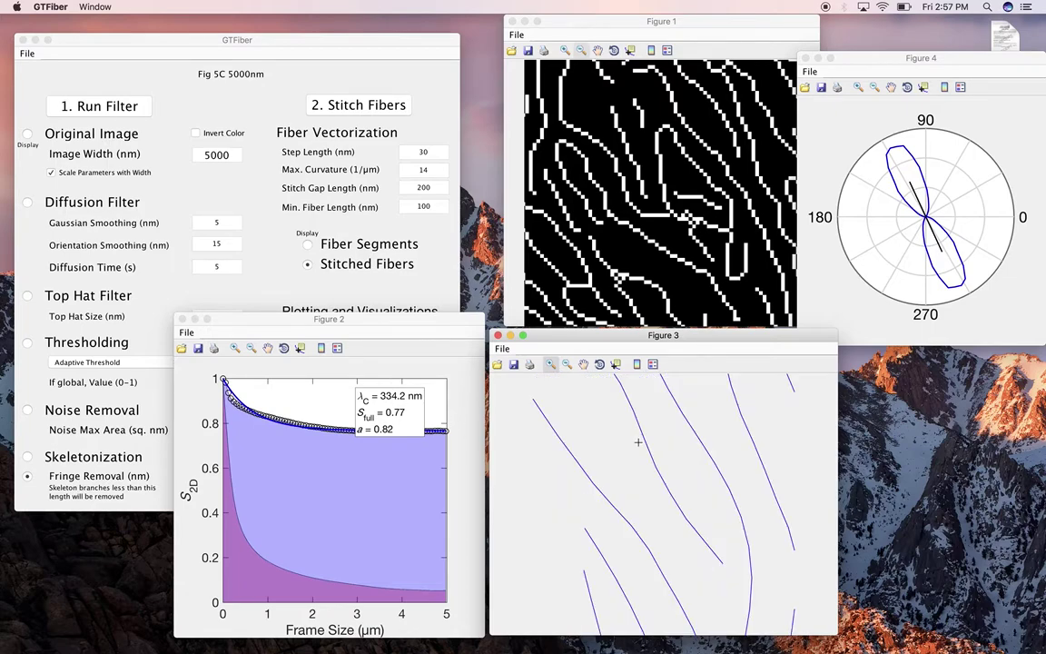
left_click(566, 364)
left_click(659, 474)
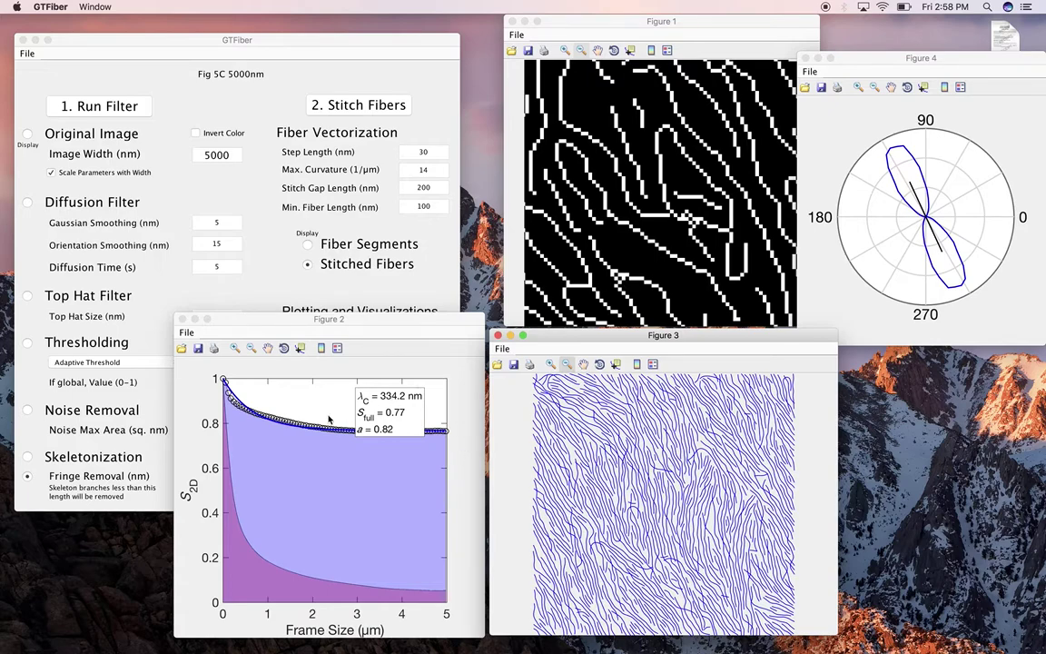
Step: Close the orientational order figures, then plot the fiber length and width distributions and arrange the two histograms apart
left_click(182, 320)
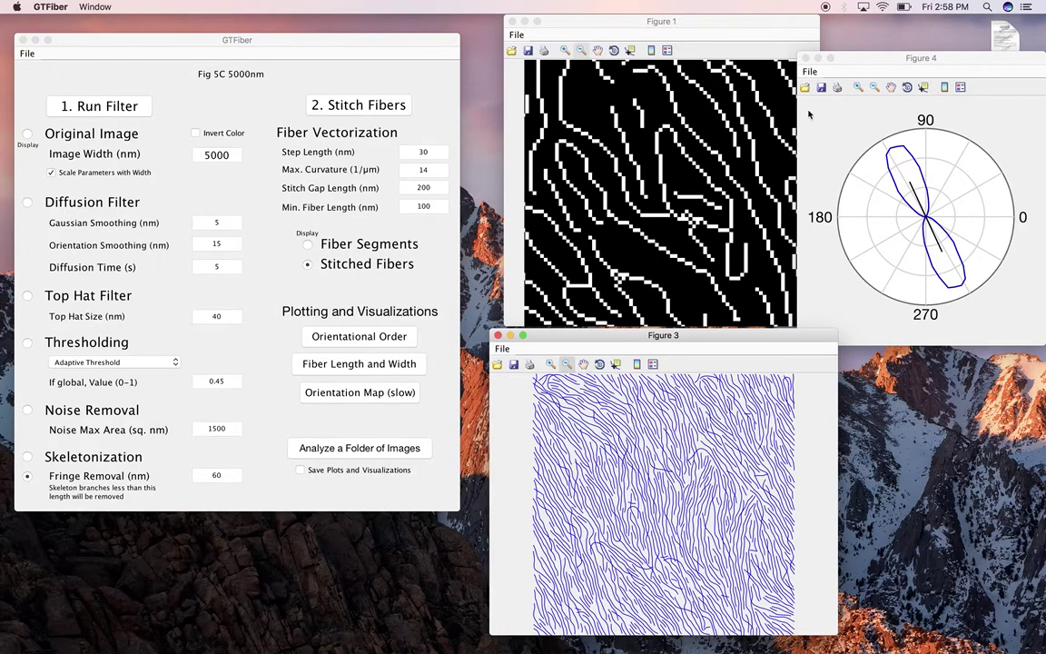
left_click(804, 58)
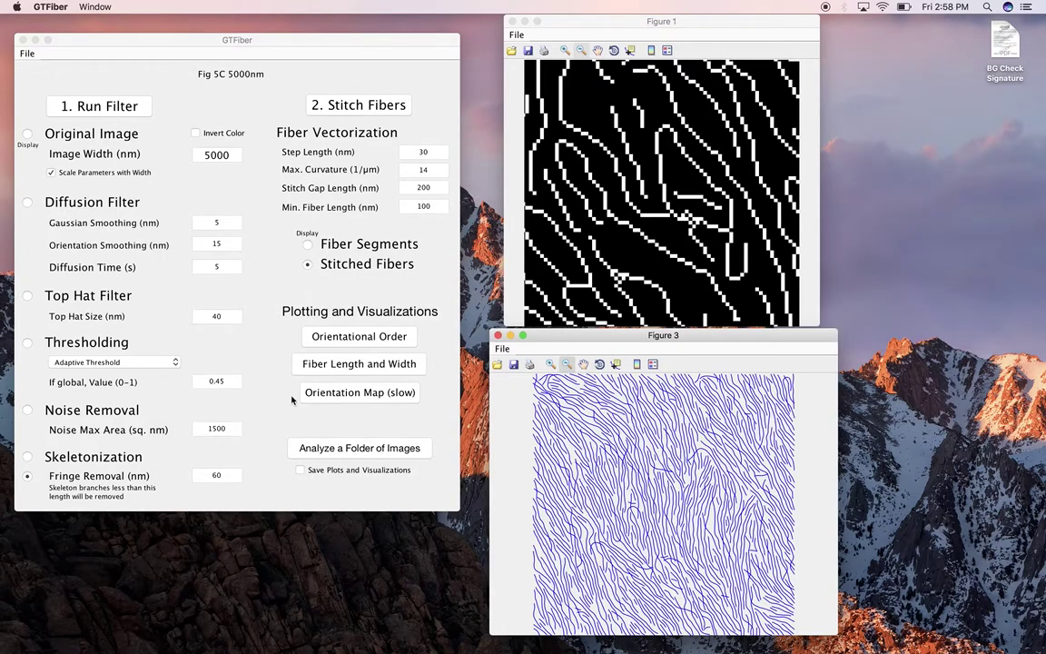
left_click(332, 368)
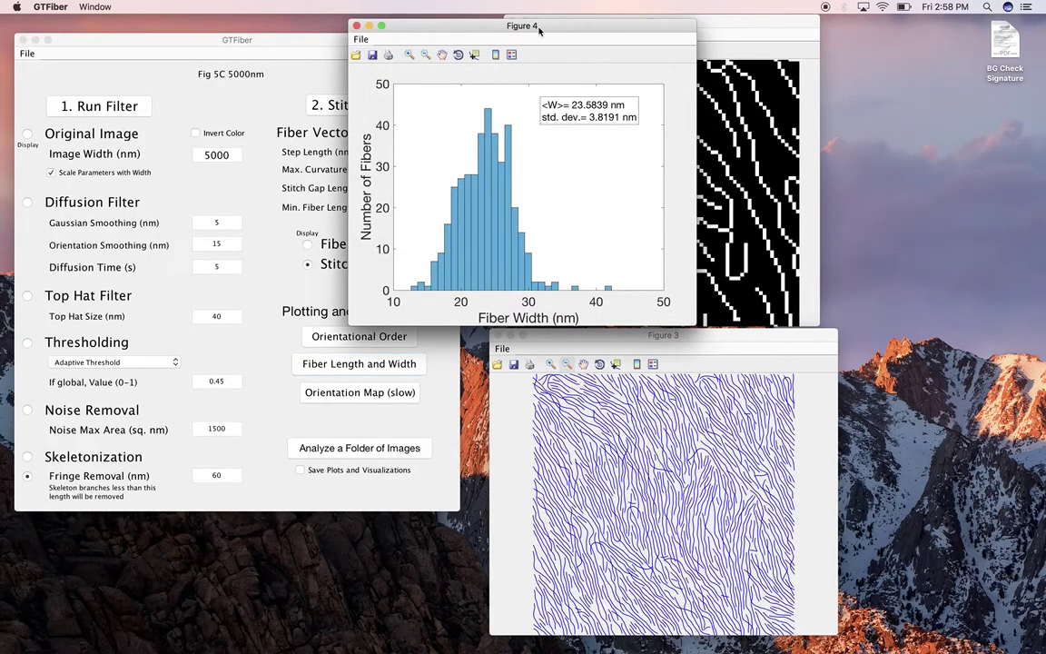
left_click_drag(540, 24, 886, 24)
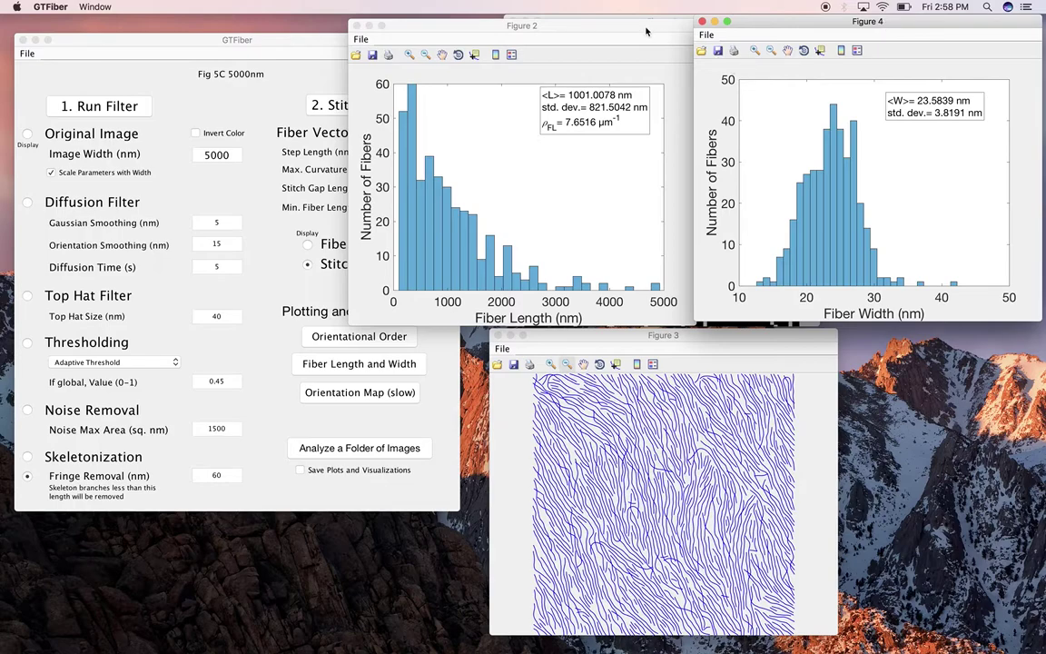
left_click_drag(647, 32, 643, 28)
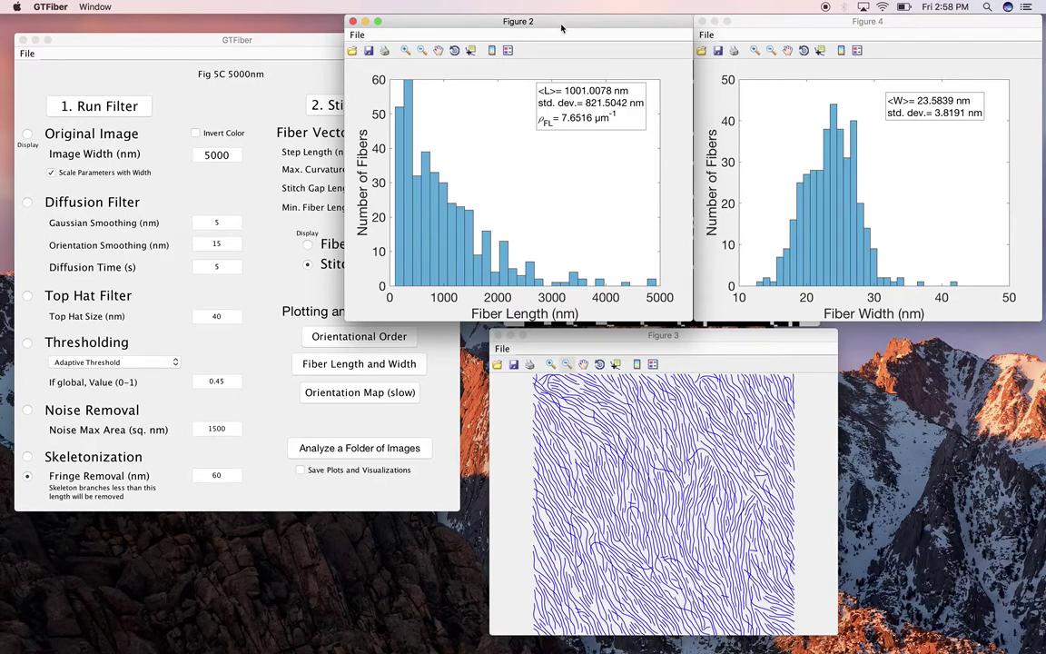
left_click_drag(562, 28, 293, 312)
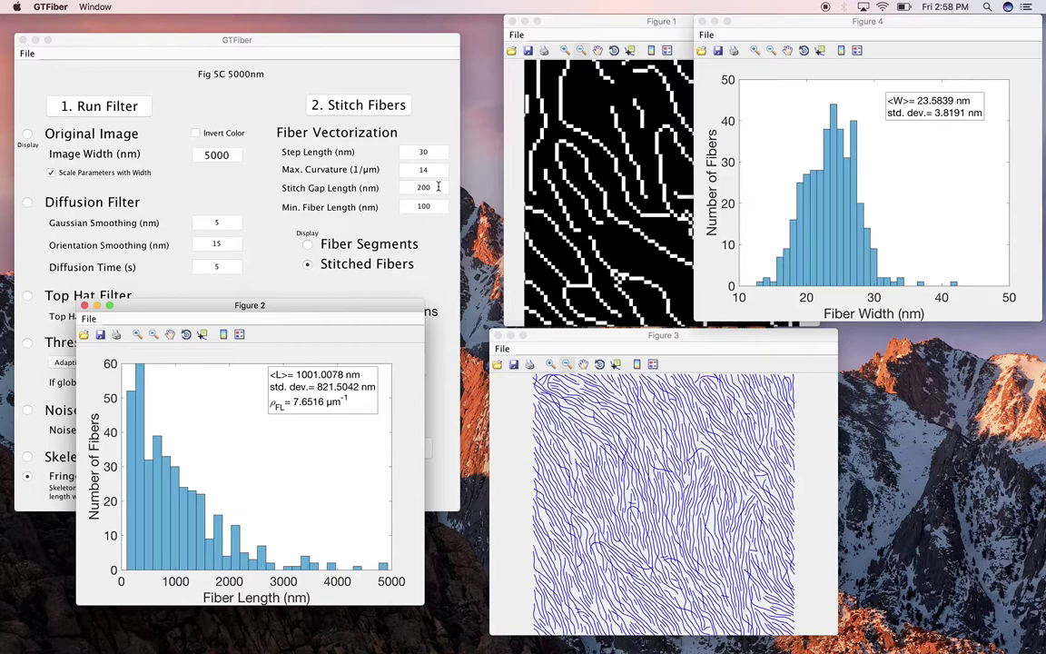
left_click_drag(325, 307, 334, 234)
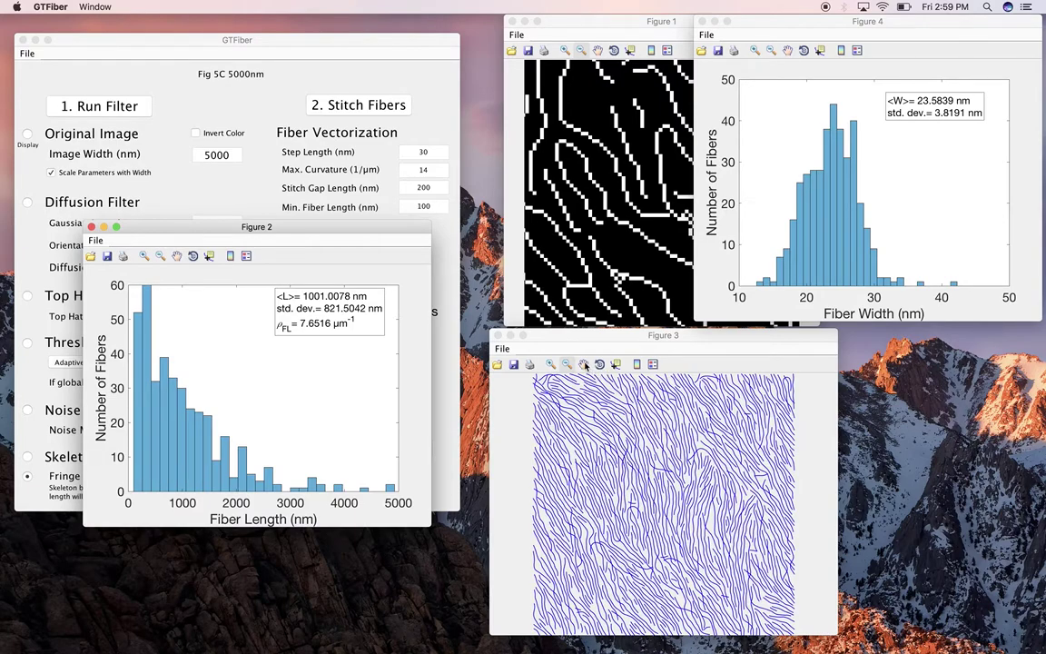
Step: Examine individual stitched fibers up close near the upper left corner of the plot in Figure 3
left_click(507, 333)
left_click(550, 361)
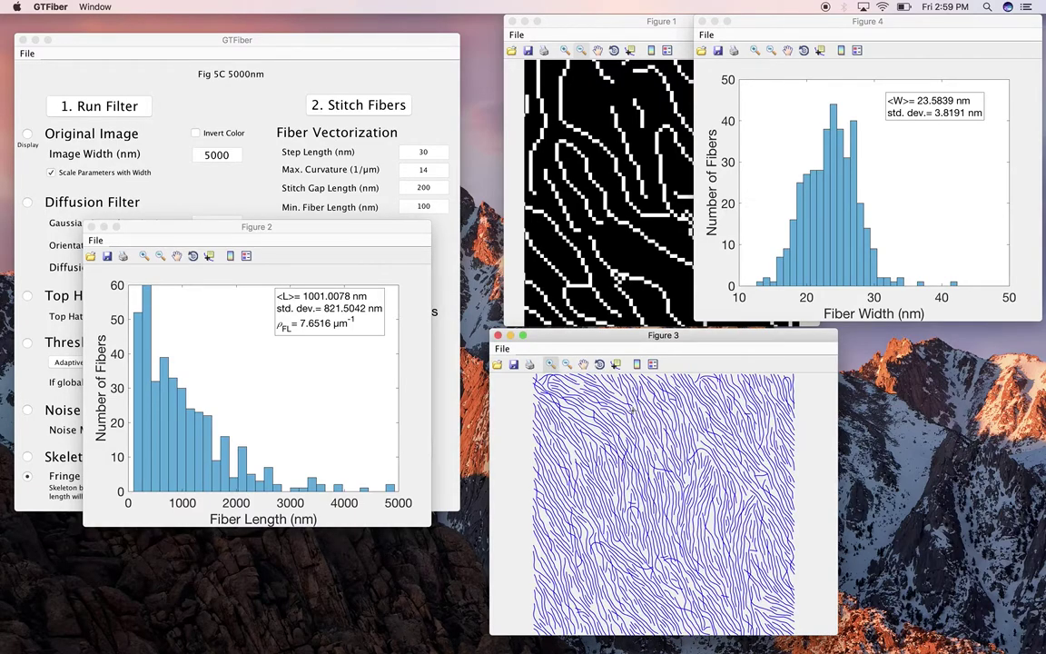
left_click(594, 389)
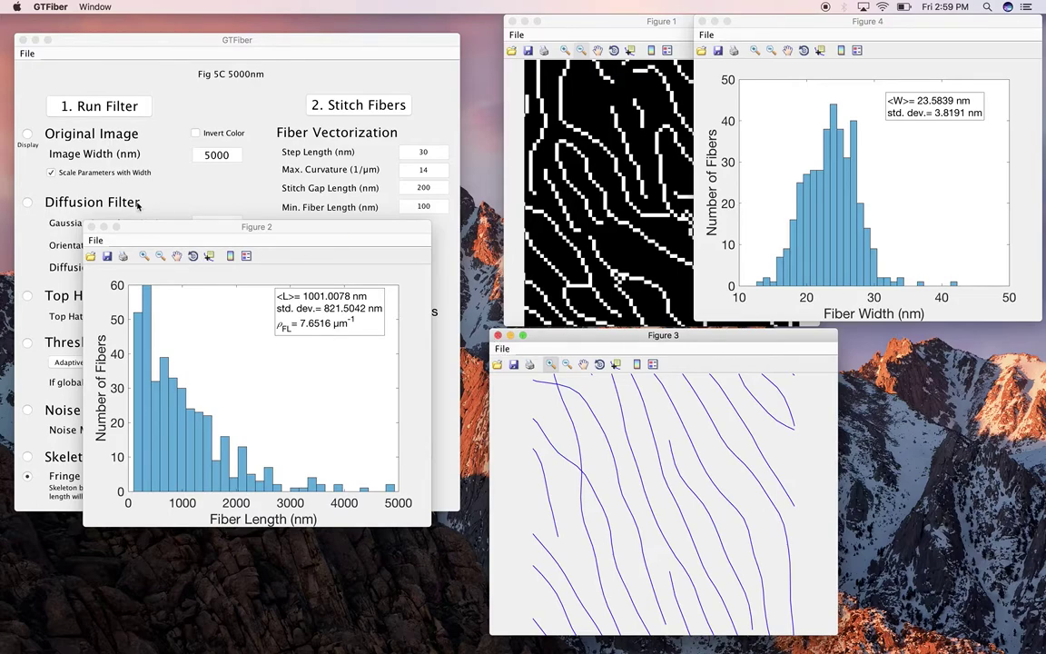
Step: Close the fiber length and width histograms, the stitched fiber plot and the skeleton image
left_click(88, 226)
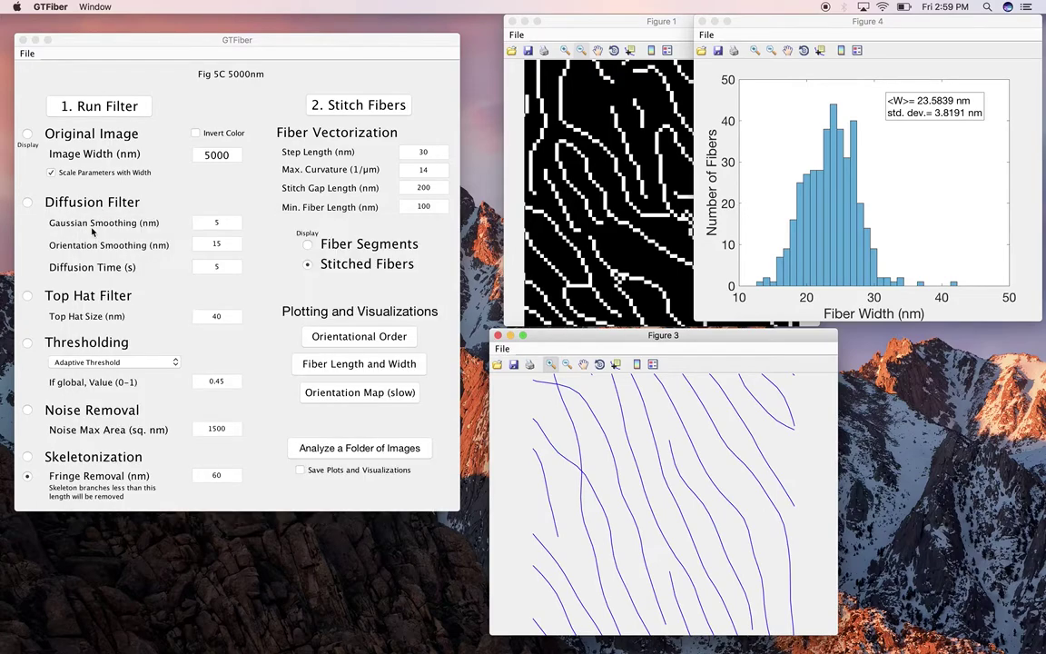
left_click(703, 21)
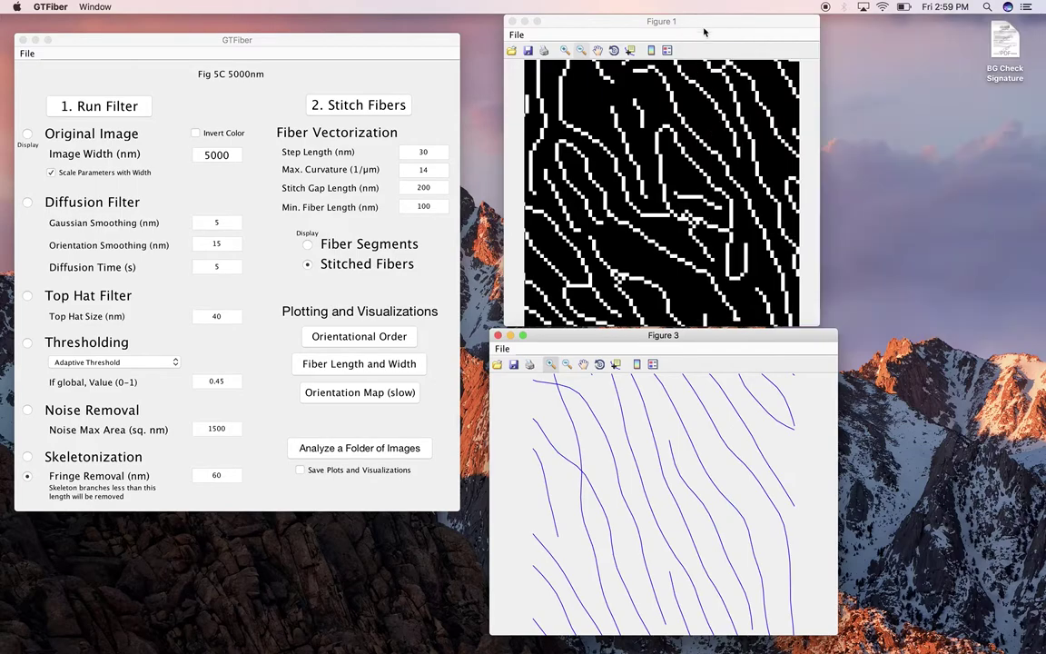
left_click(499, 337)
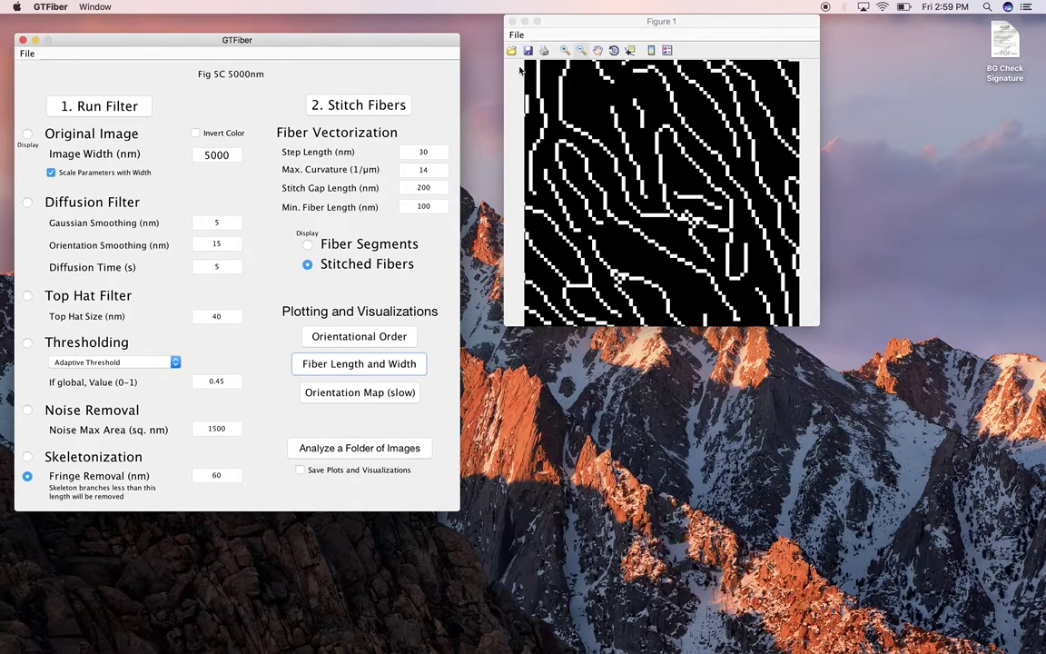
left_click(512, 21)
Step: Display the original image and the stitched fibers again, placing their figures one above the other beside the main window
left_click(27, 133)
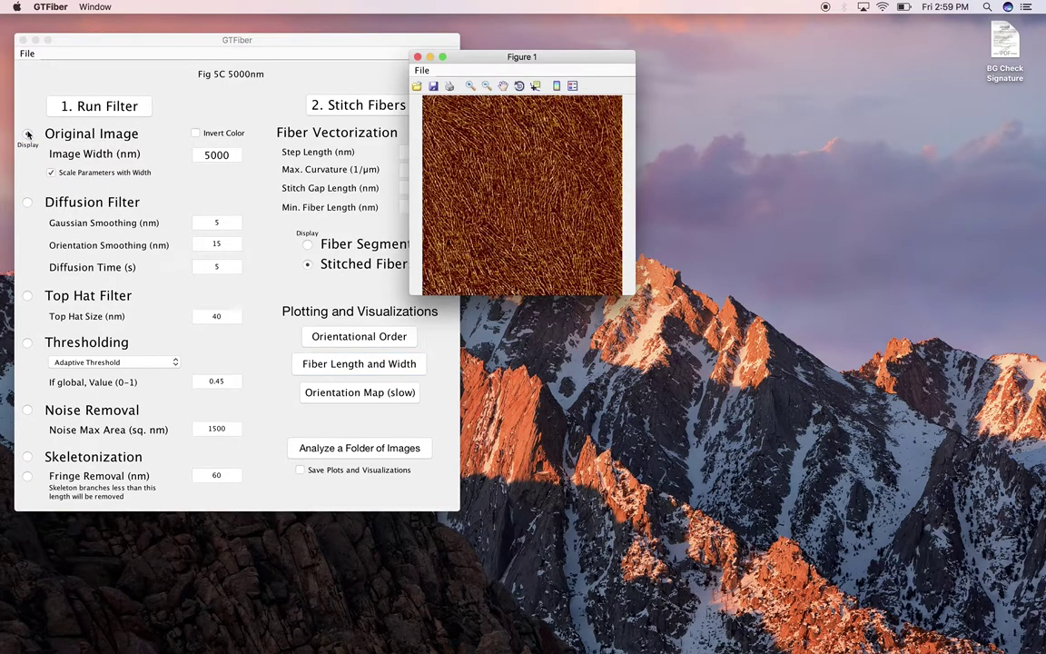
left_click_drag(562, 55, 641, 36)
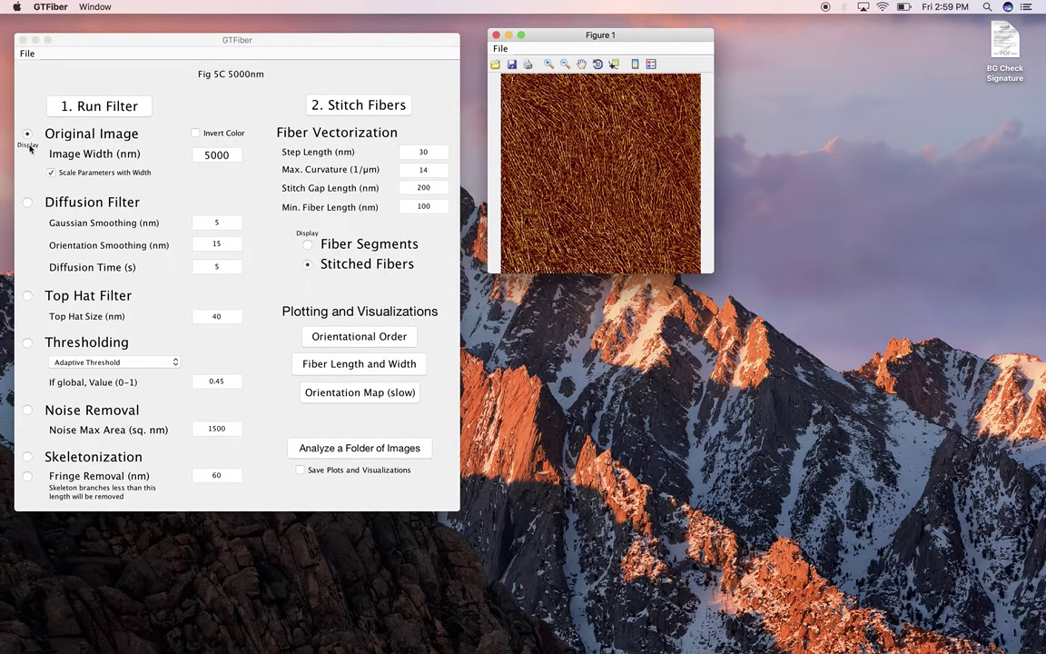
left_click(308, 264)
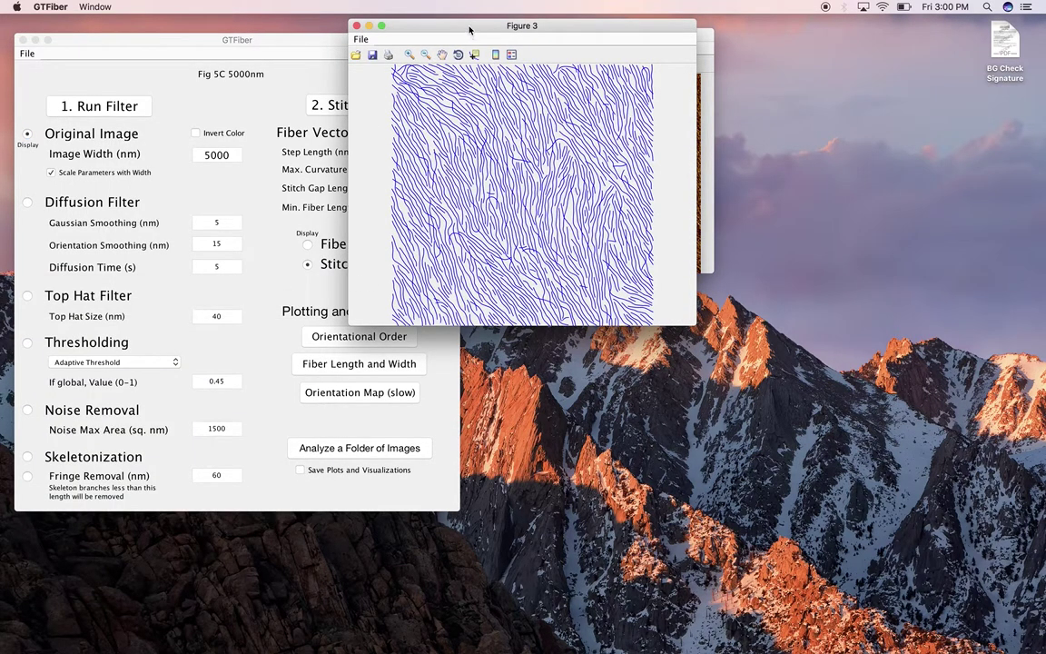
left_click_drag(470, 30, 593, 309)
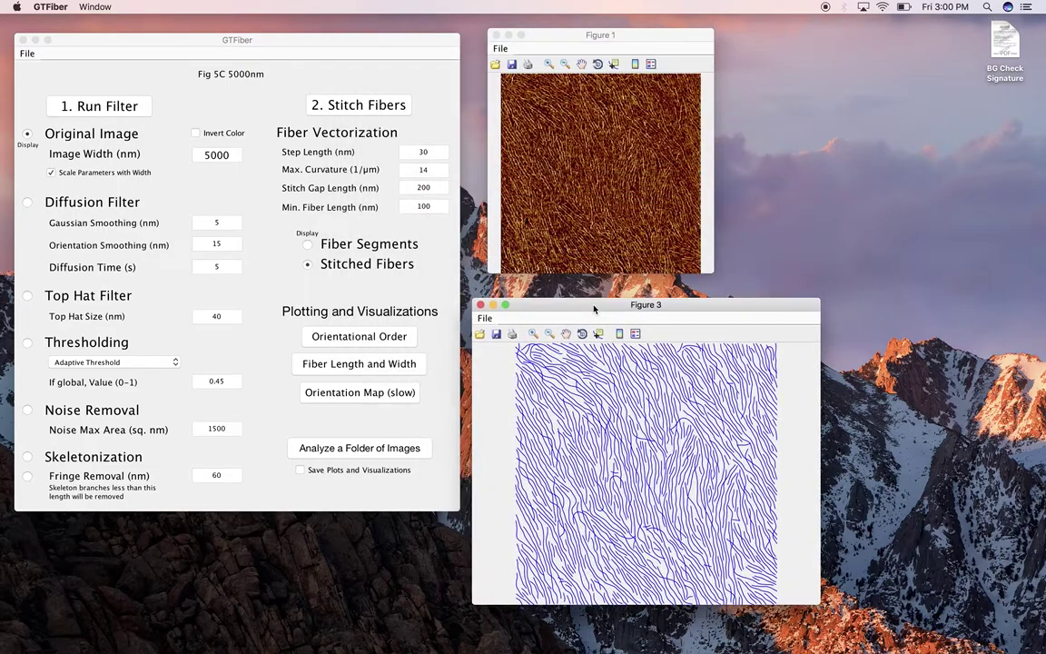
Step: Review the save and export options available for the stitched fiber figure without saving anything
left_click(488, 319)
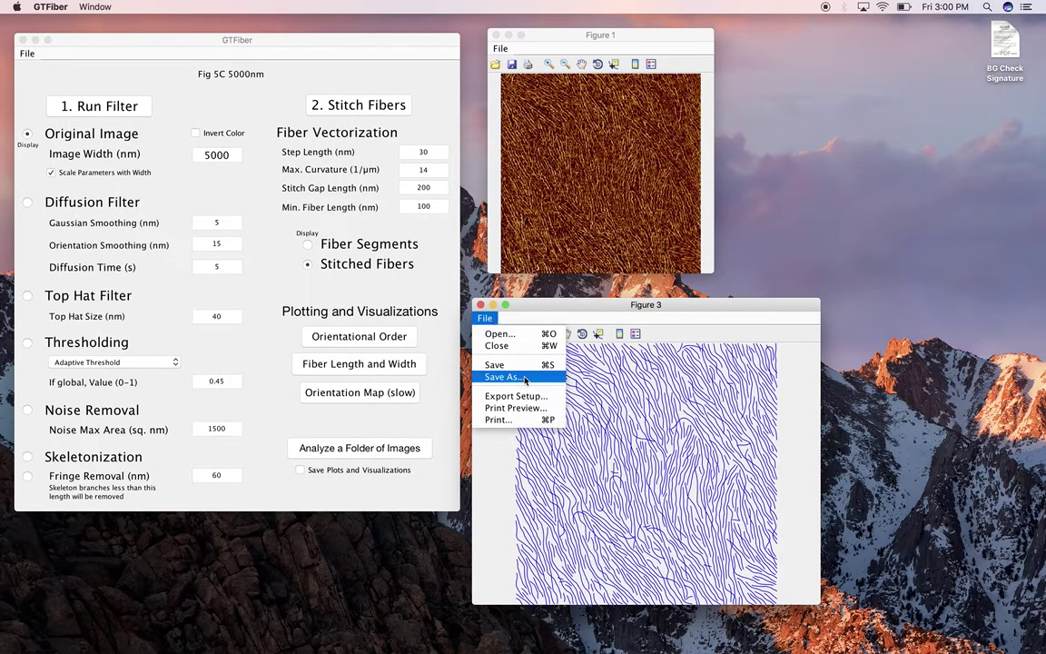
left_click(499, 486)
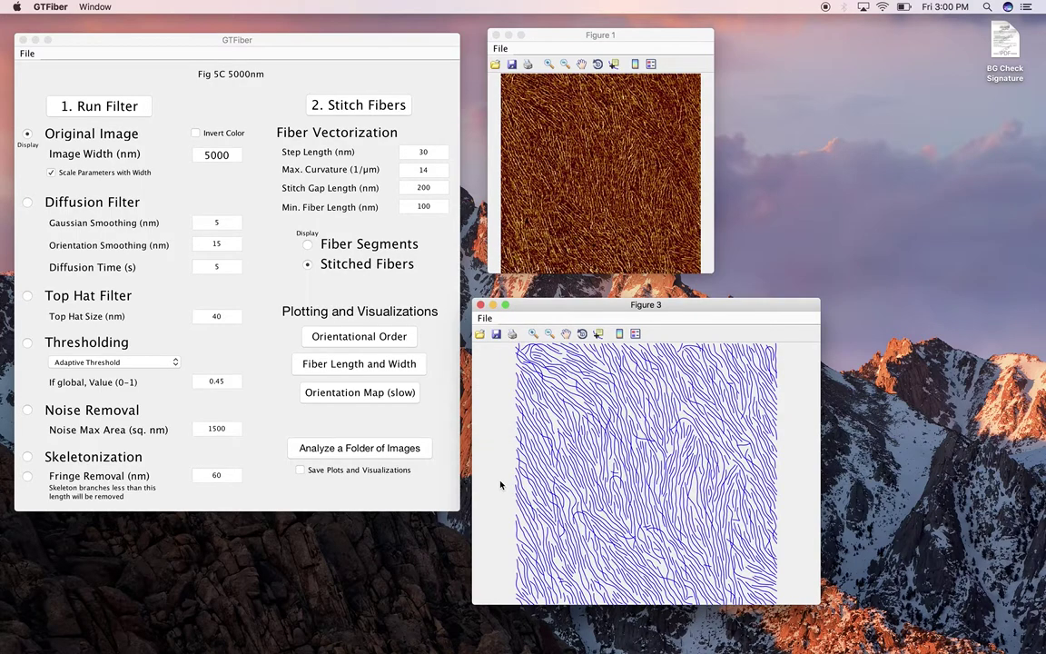
left_click(486, 318)
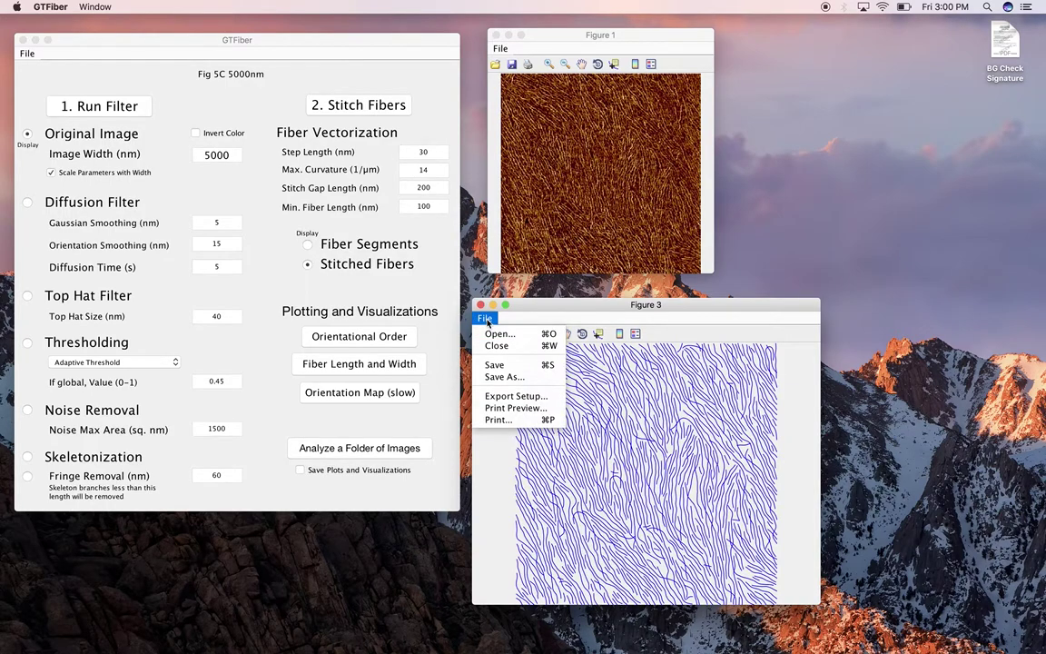
left_click(486, 319)
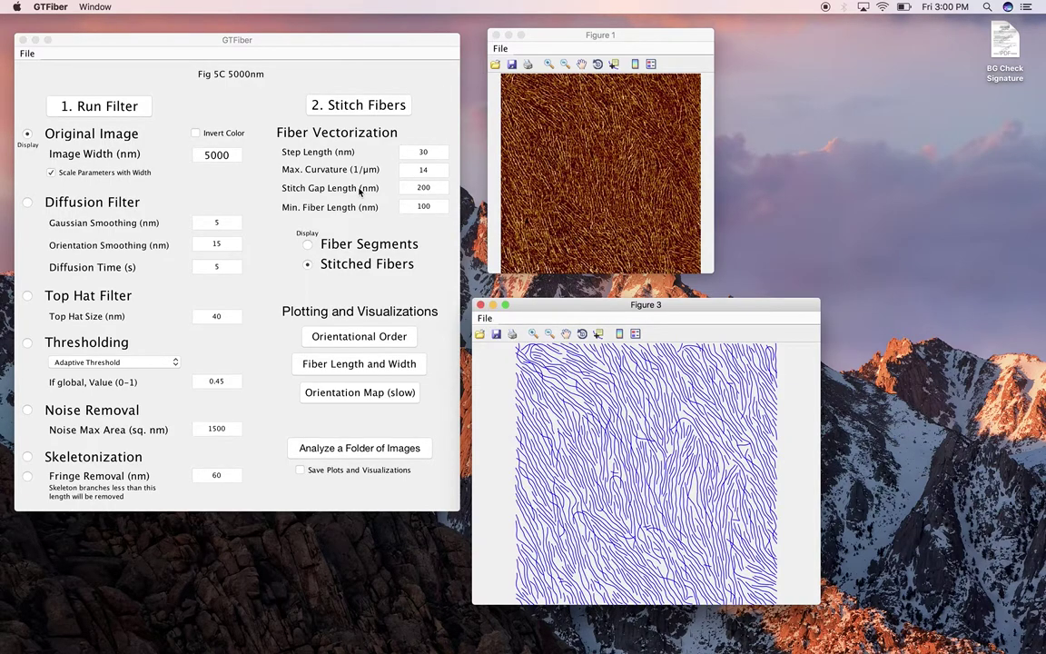
Step: Set the maximum curvature to 7 1/µm and the stitch gap length to 60 nm, then stitch the fibers again
left_click(431, 188)
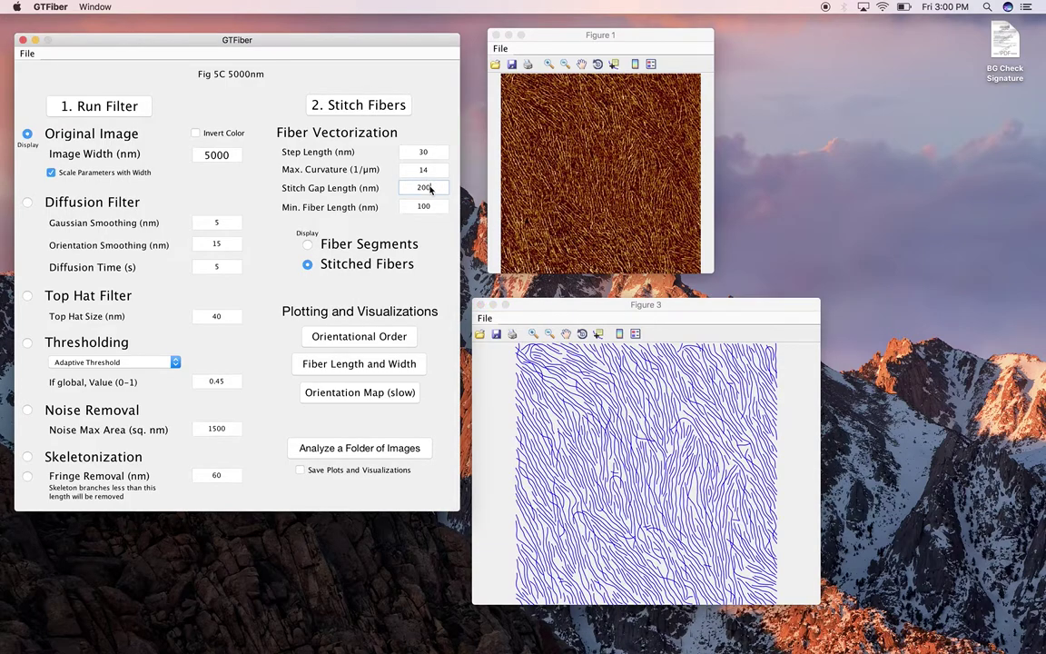
double_click(421, 169)
type("17")
double_click(405, 185)
type("60")
left_click(378, 108)
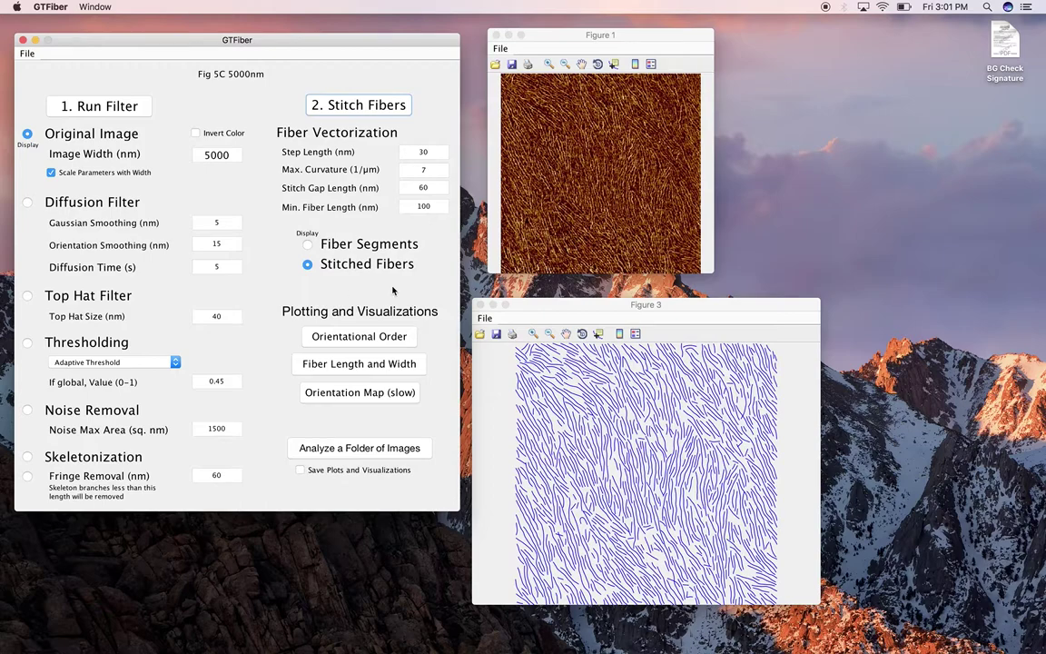
Step: Plot the orientational order and the fiber length and width distributions of the restitched fibers, closing each plot after viewing it
left_click(422, 207)
left_click(360, 336)
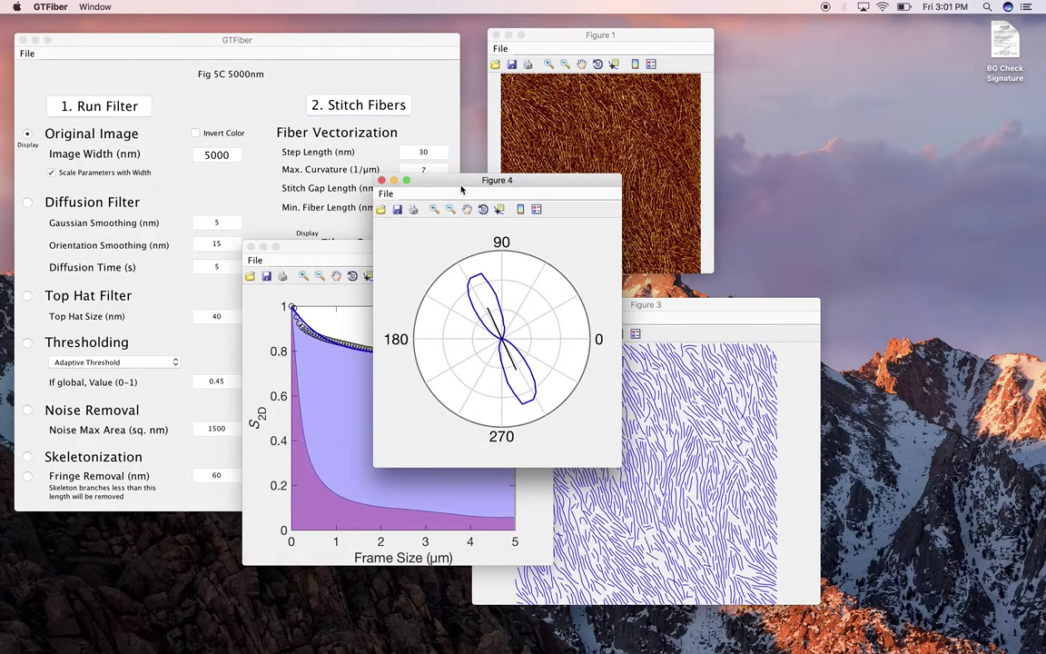
left_click_drag(417, 181, 669, 186)
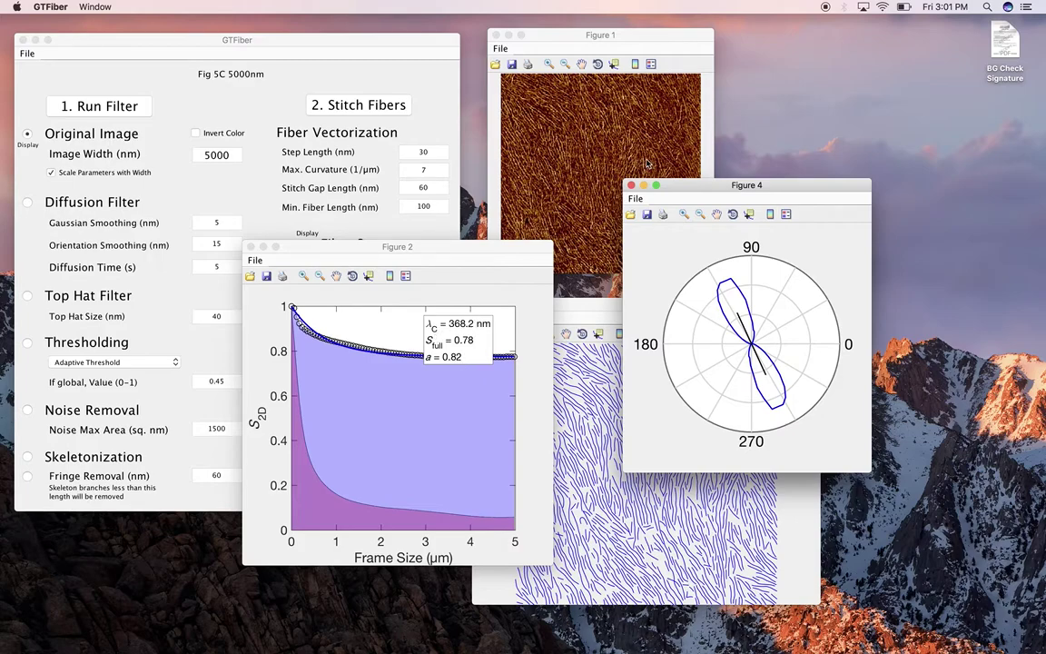
left_click(631, 185)
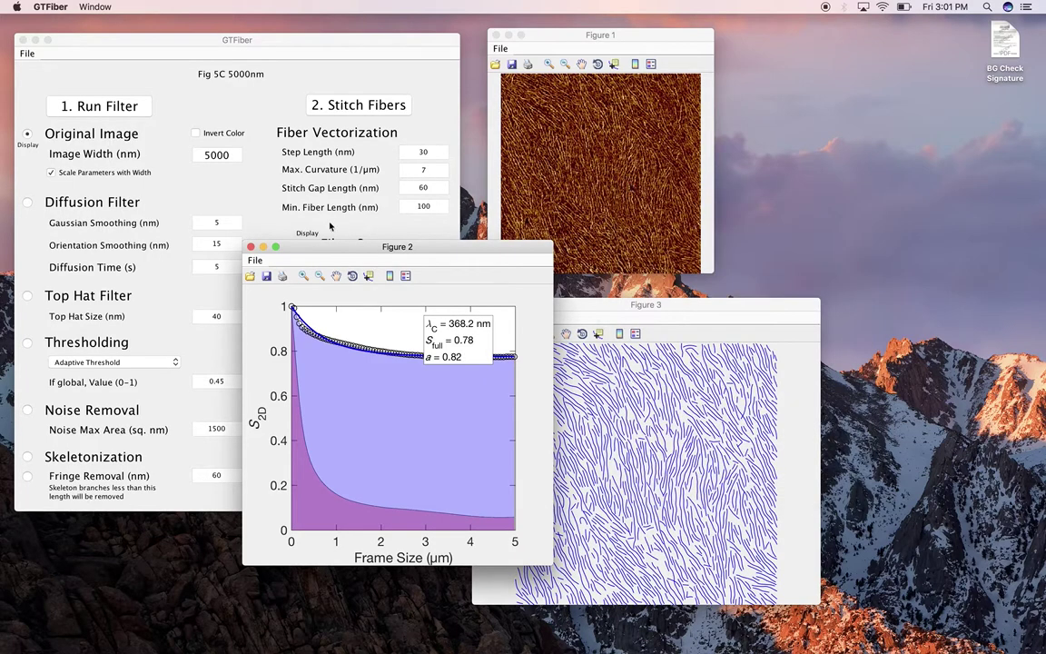
left_click(250, 247)
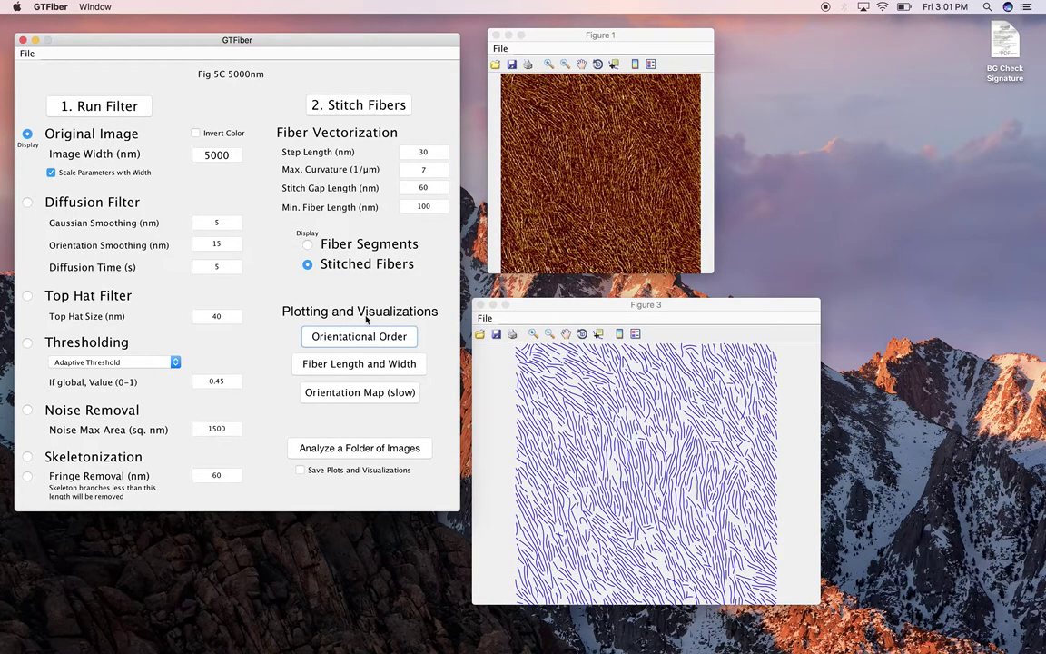
left_click(357, 365)
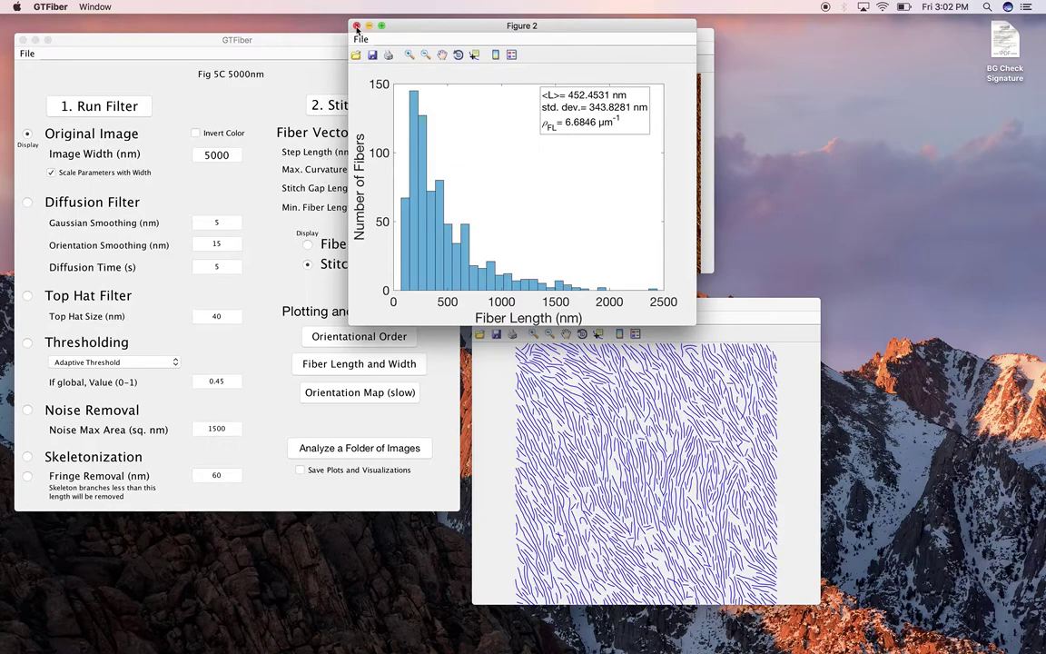
left_click(357, 26)
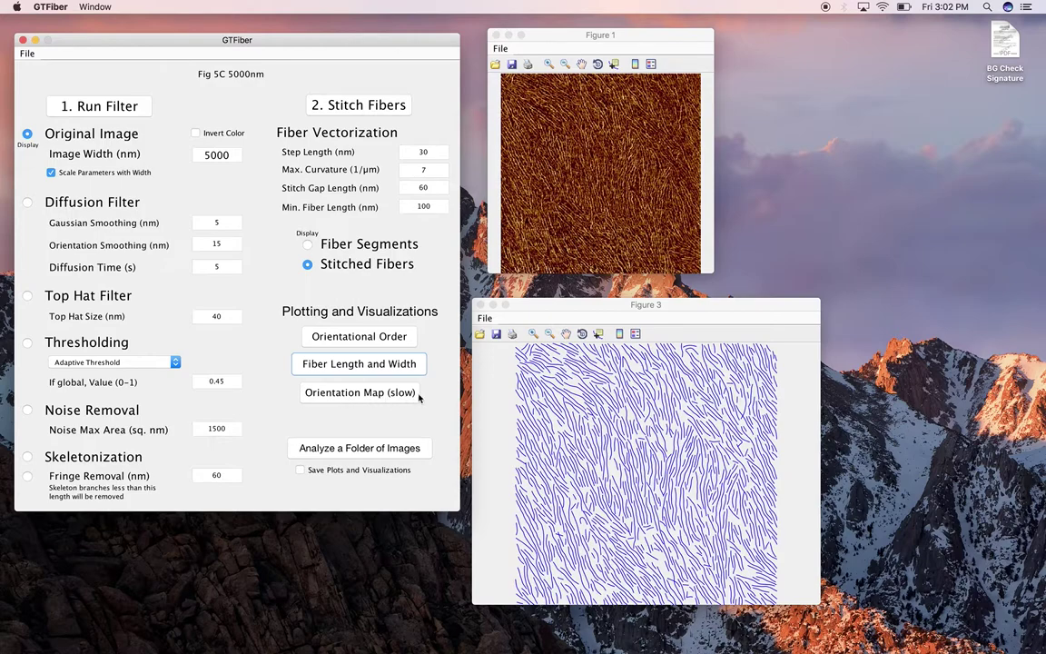
Step: Generate the orientation map and arrange its figure and progress window beside the original image and stitched fiber figures
left_click(368, 394)
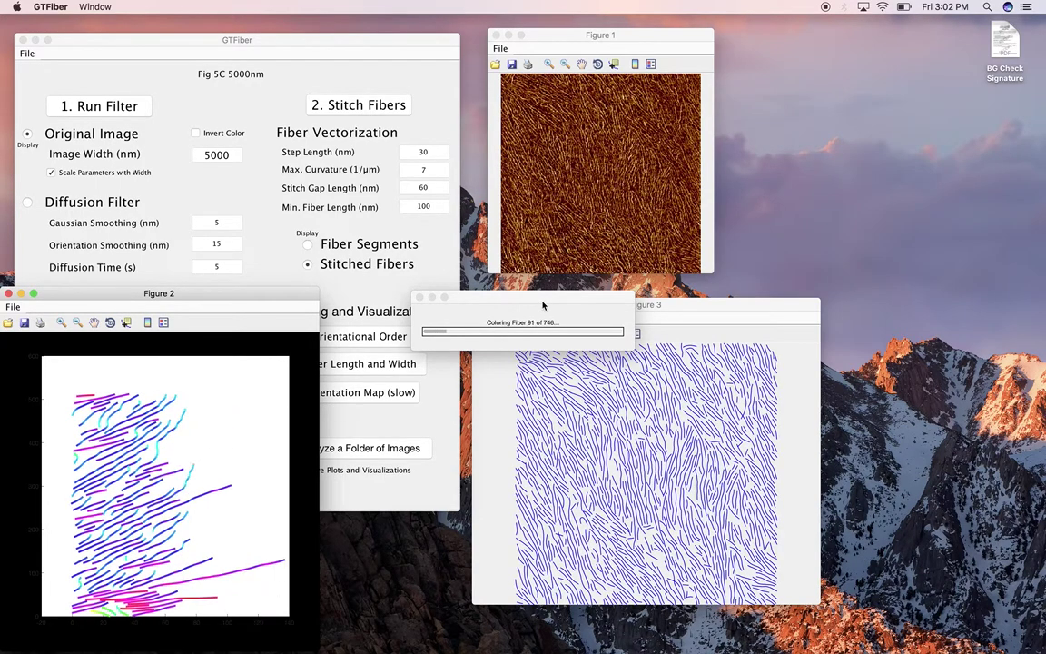
left_click_drag(535, 310, 256, 243)
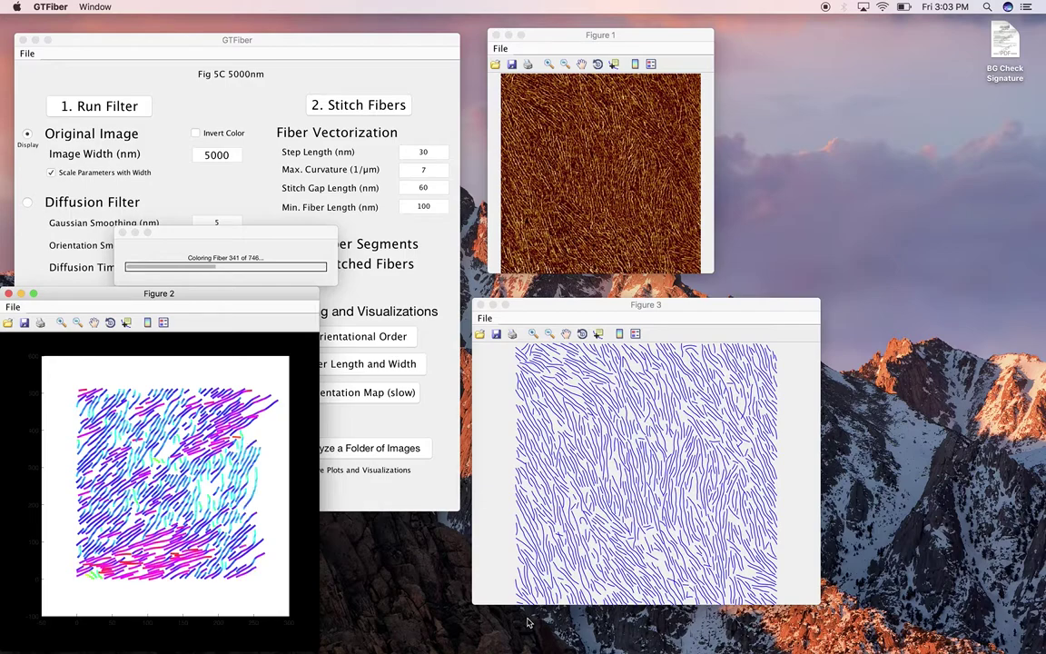
left_click(231, 238)
left_click_drag(231, 238, 897, 80)
left_click_drag(223, 294, 950, 156)
left_click_drag(672, 301, 660, 290)
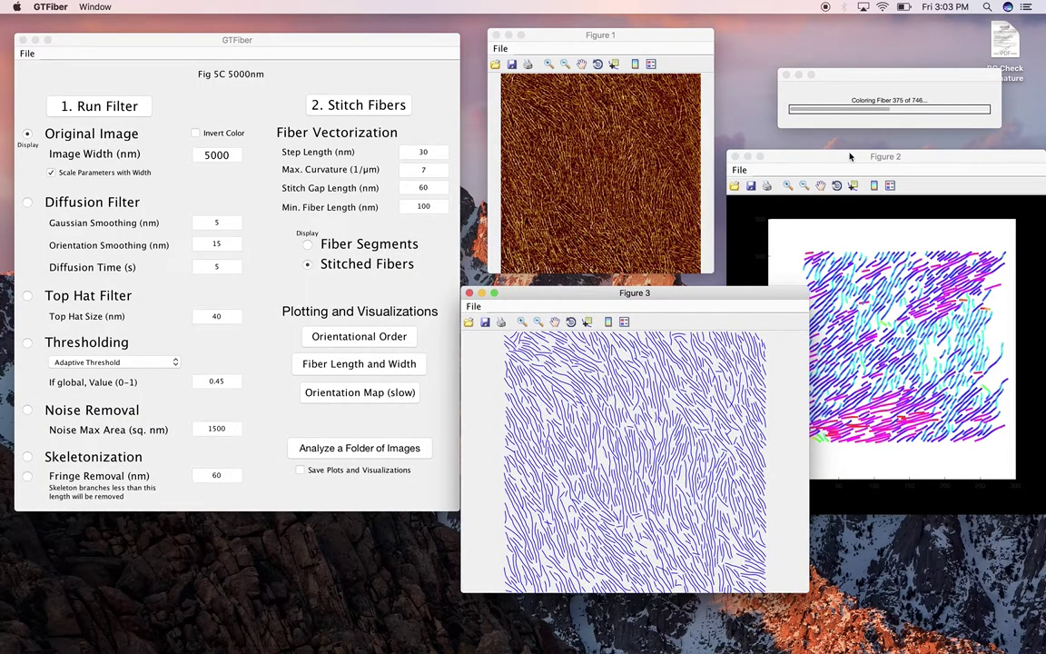
left_click(764, 158)
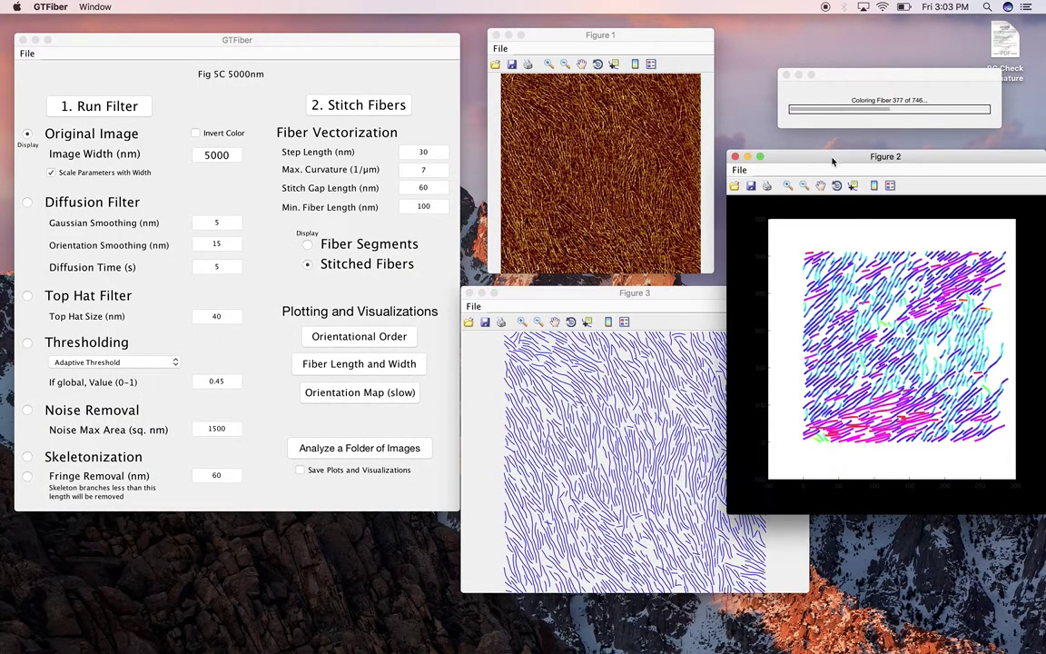
left_click(279, 116)
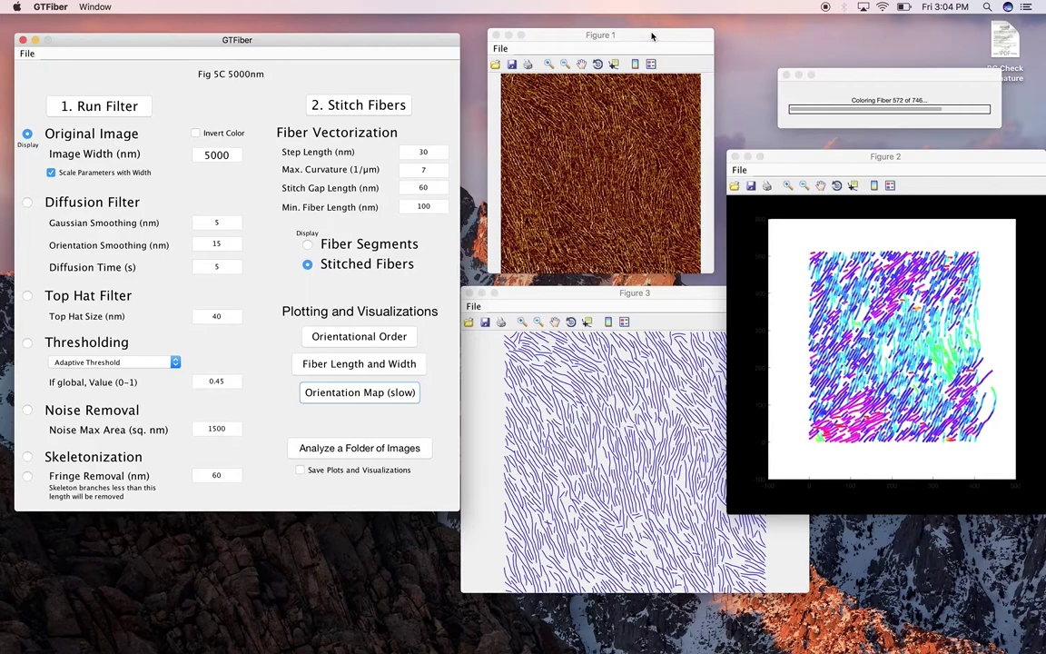
left_click_drag(588, 35, 574, 26)
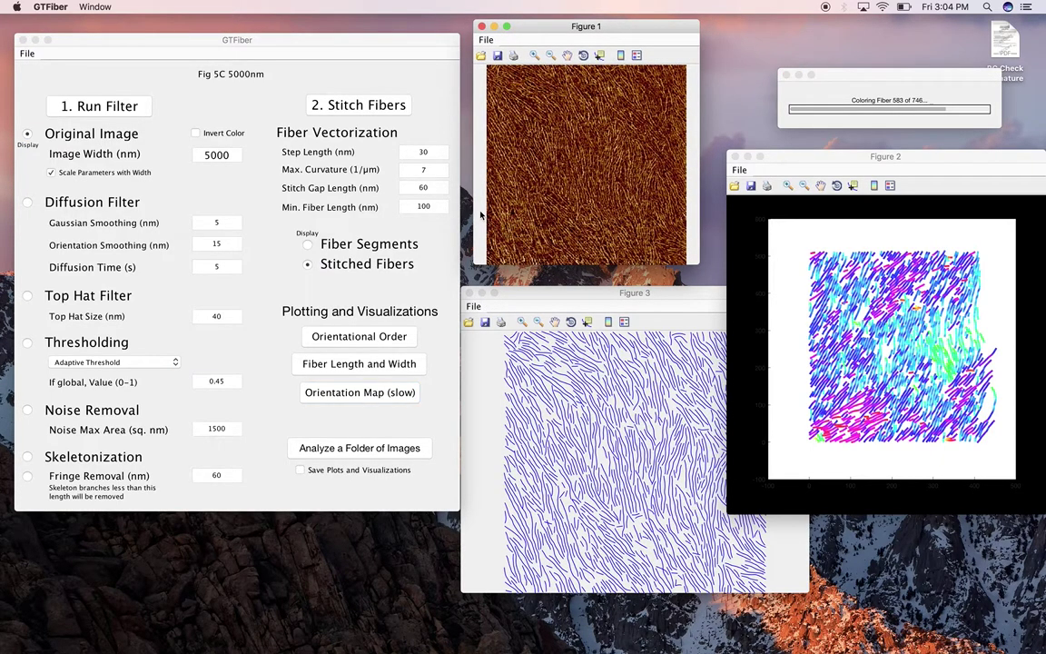
left_click_drag(556, 34, 548, 32)
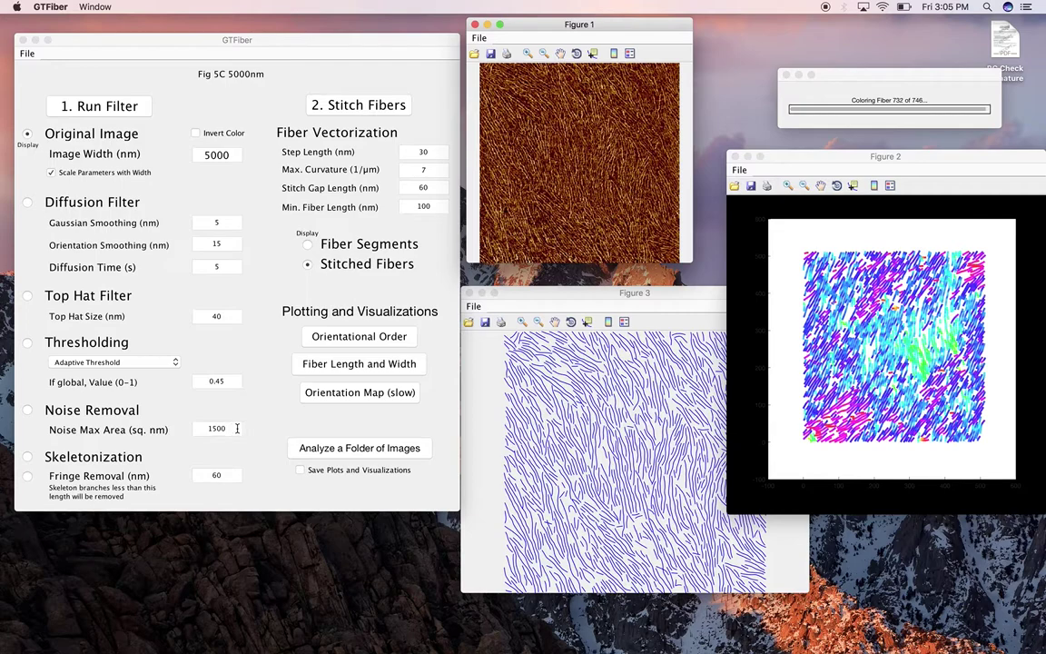
left_click(228, 432)
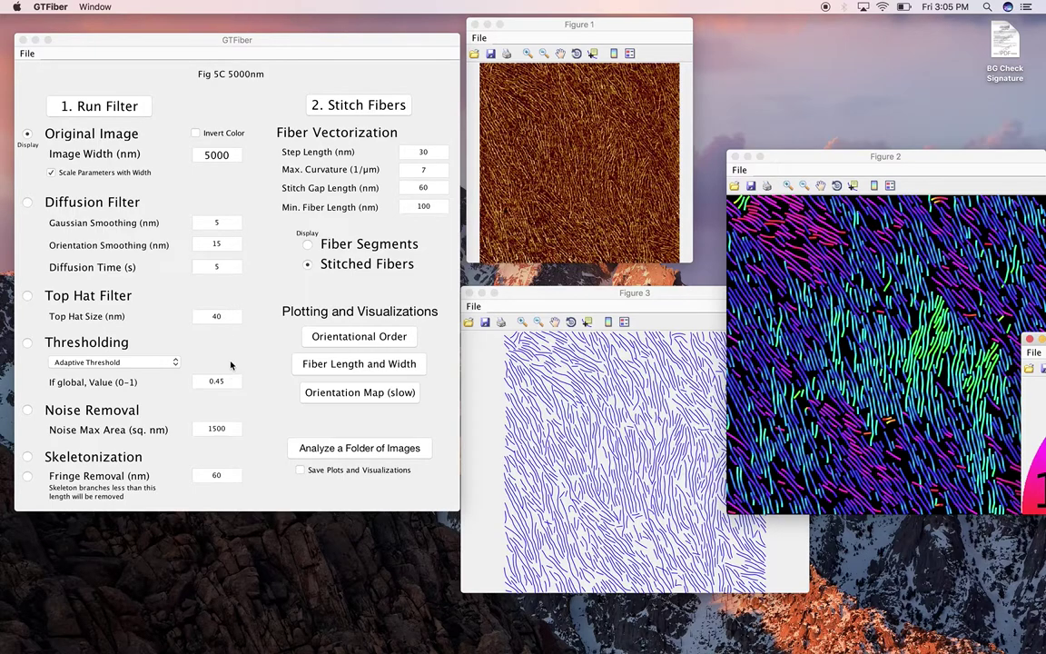
Step: Set the image width to 4000 nm with the filter and stitching parameters scaled to the width
left_click(95, 175)
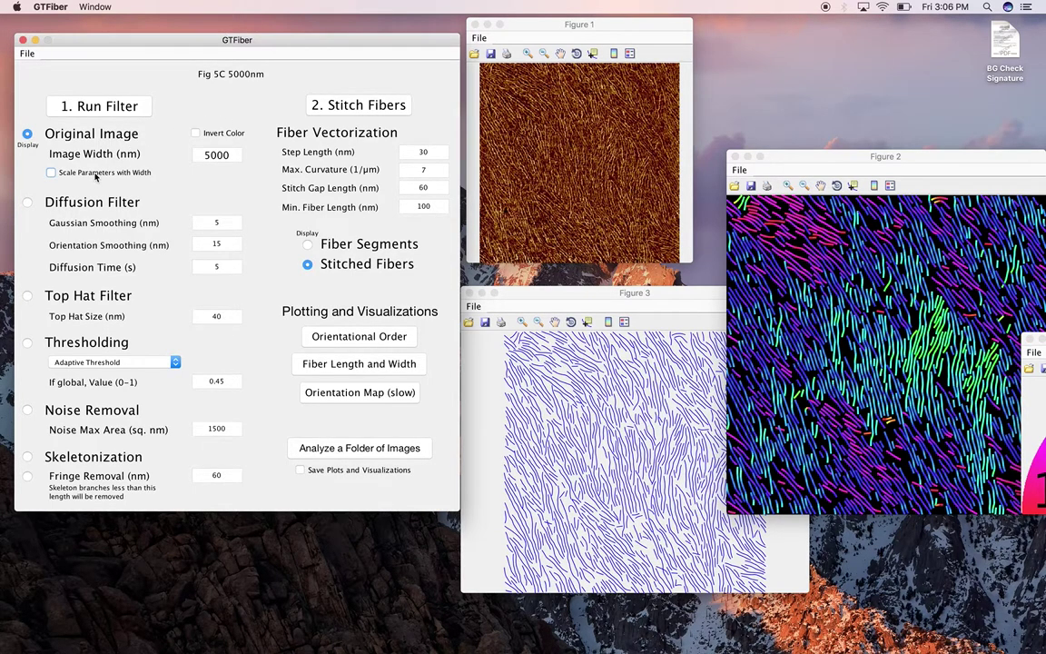
left_click(204, 155)
double_click(204, 155)
type("4000")
key("Tab")
left_click(118, 172)
left_click(231, 155)
key("Return")
left_click(434, 171)
left_click(434, 153)
left_click(233, 137)
Step: Place the orientation map next to its angle color legend, compare the fiber colors with it, and close both figures
left_click_drag(969, 160, 507, 187)
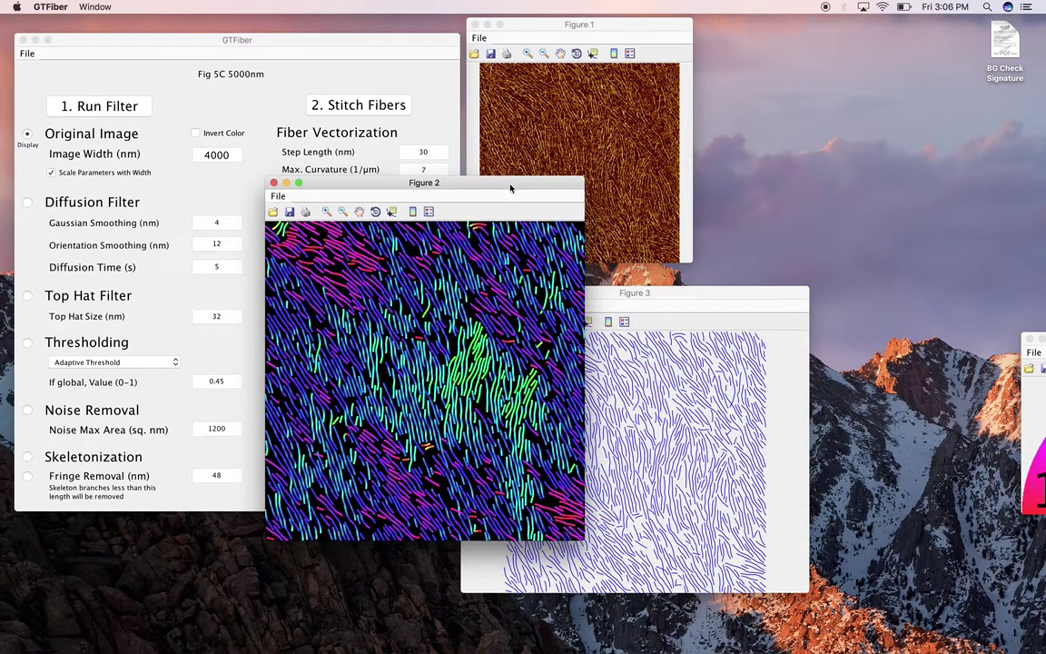
left_click(1035, 348)
left_click_drag(1036, 348, 715, 304)
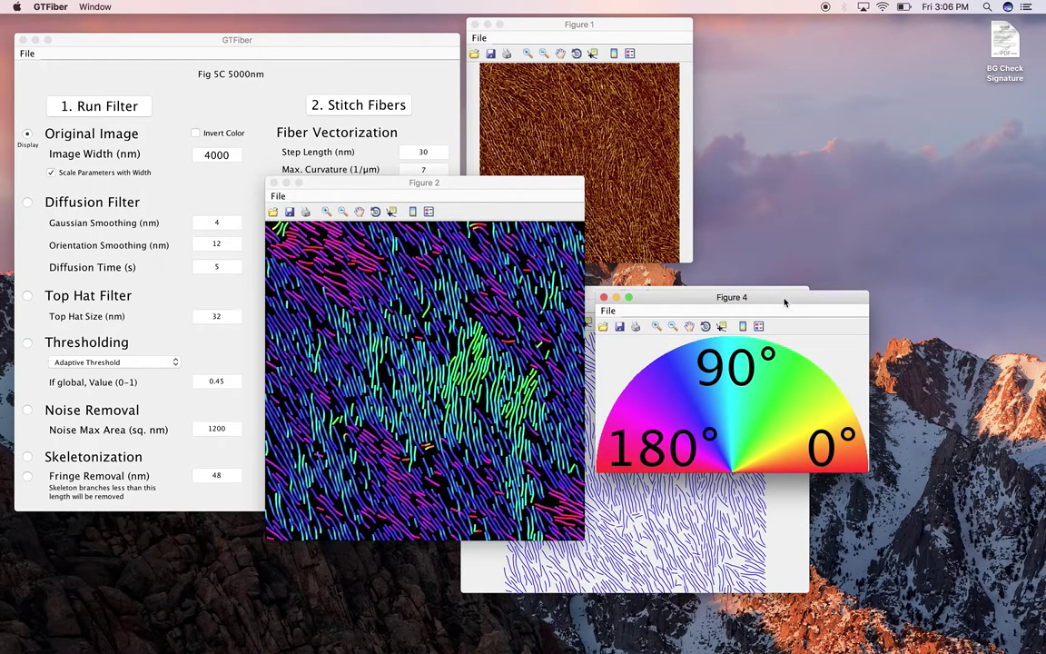
left_click_drag(344, 183, 621, 153)
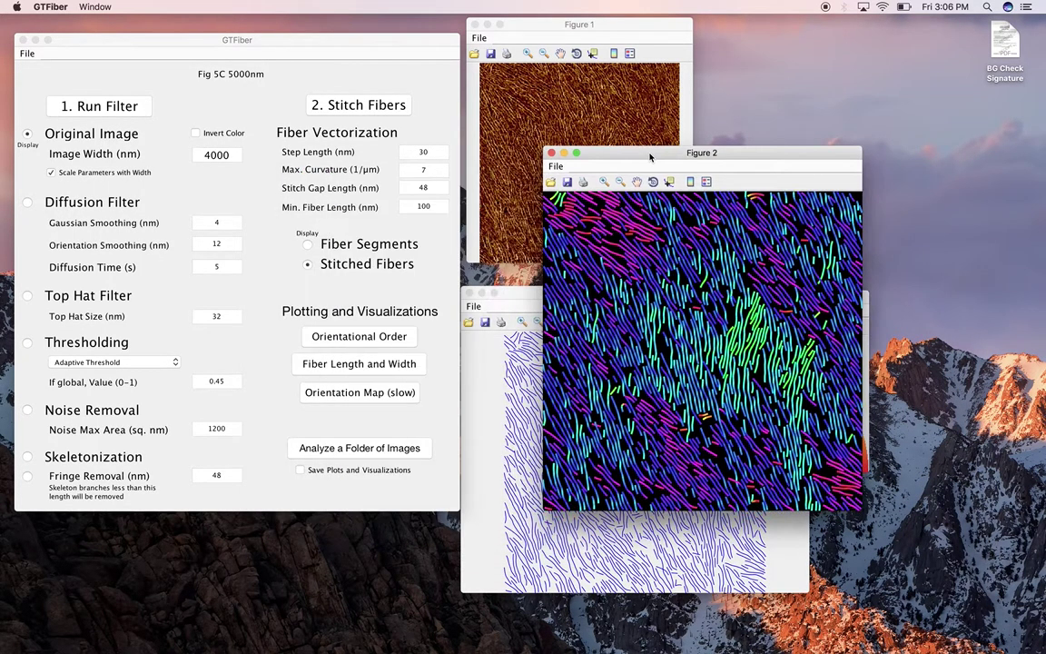
left_click(866, 312)
left_click_drag(715, 300, 980, 339)
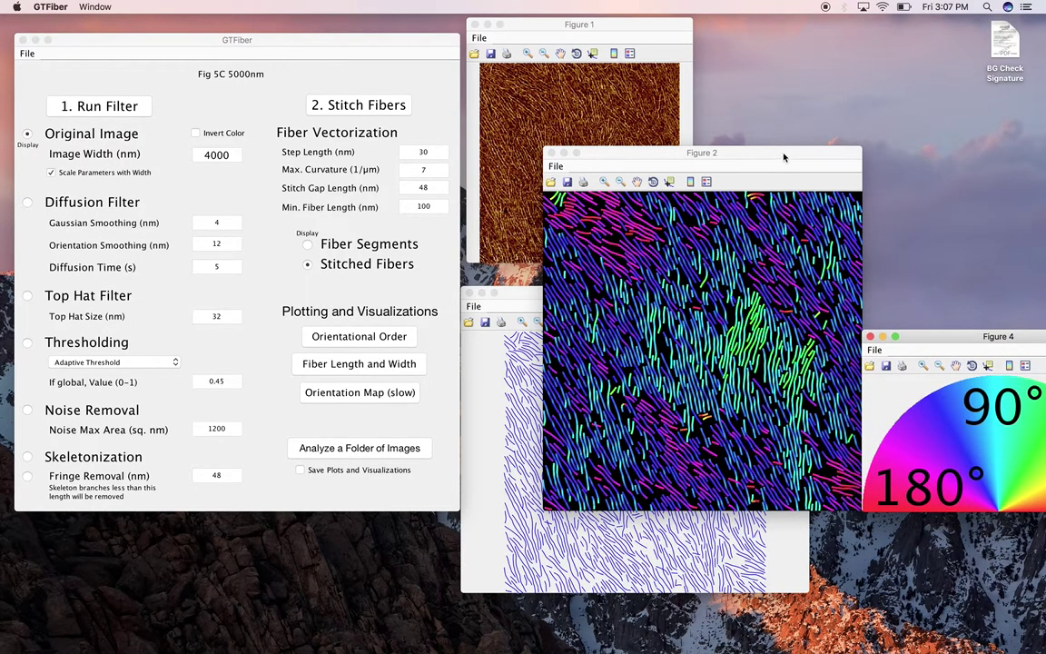
left_click_drag(741, 158, 287, 207)
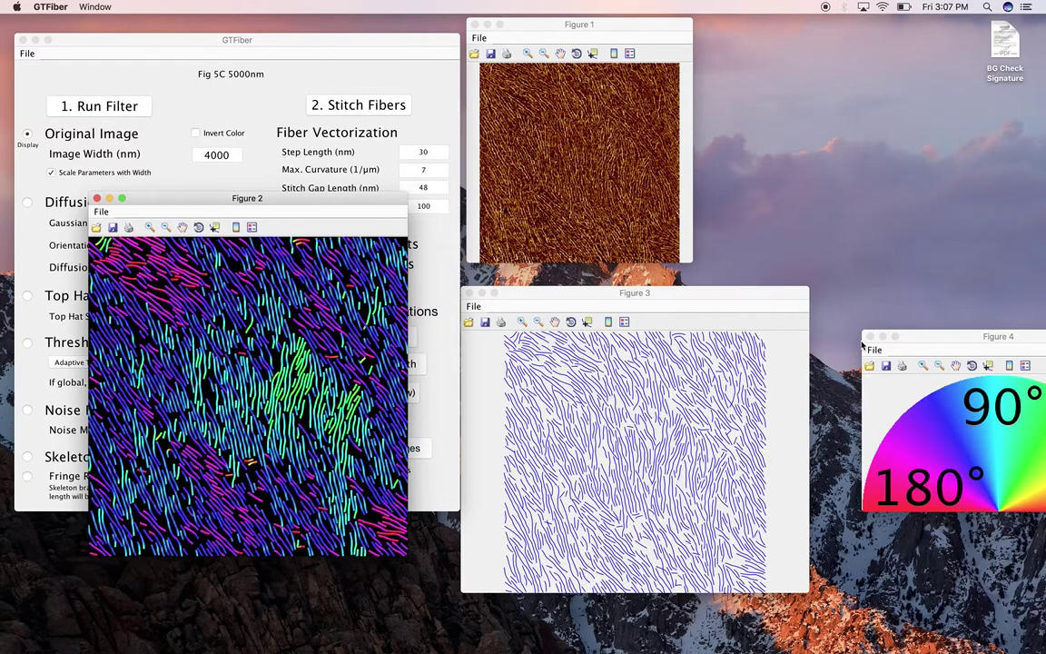
left_click_drag(963, 340, 509, 381)
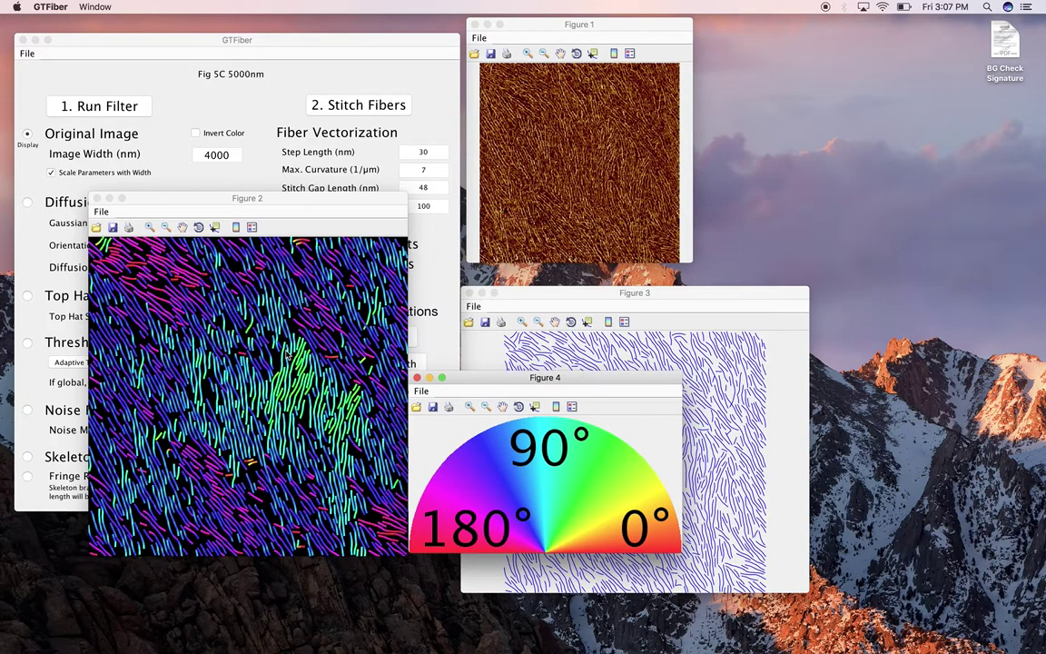
key("super+w")
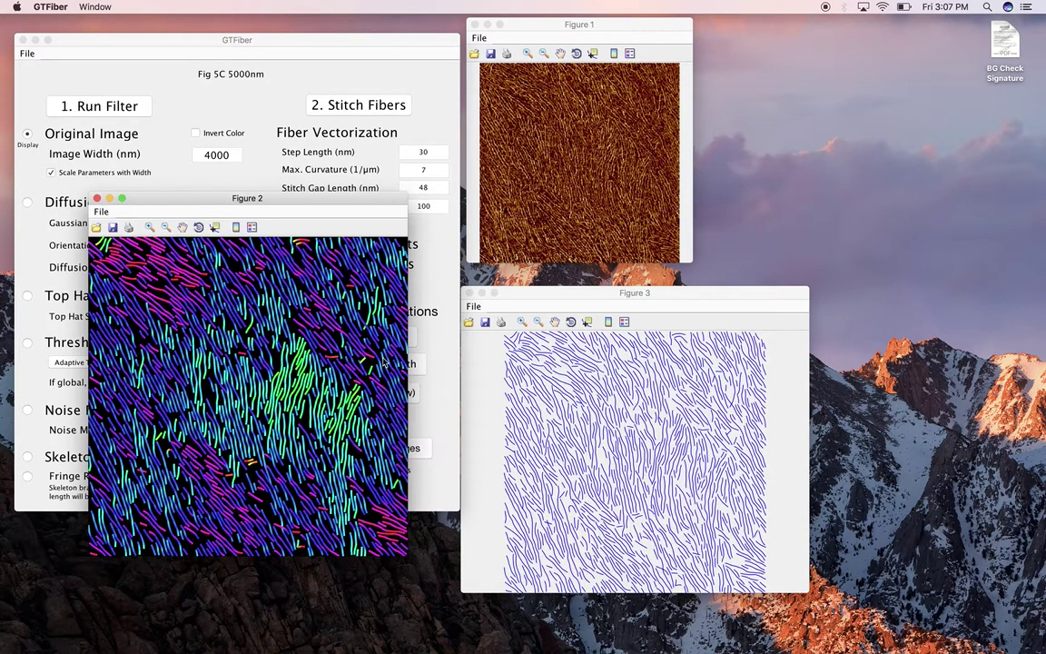
left_click(96, 200)
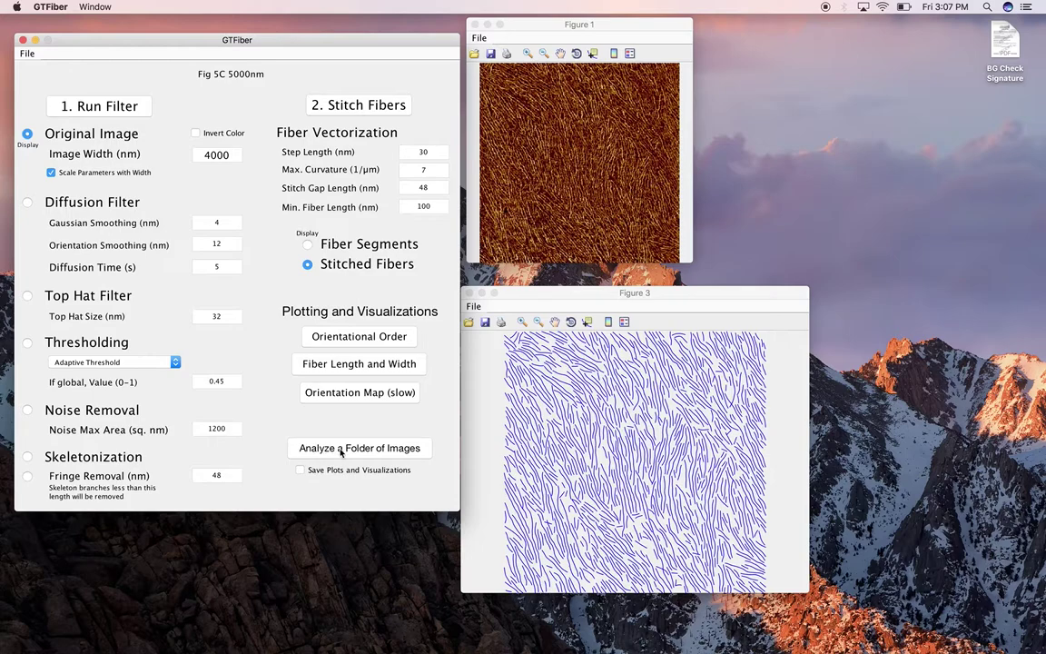
Step: Enable saving of plots and visualizations and set the image width to 5000 nm
left_click(301, 471)
double_click(195, 157)
type("5000")
key("Return")
left_click(386, 451)
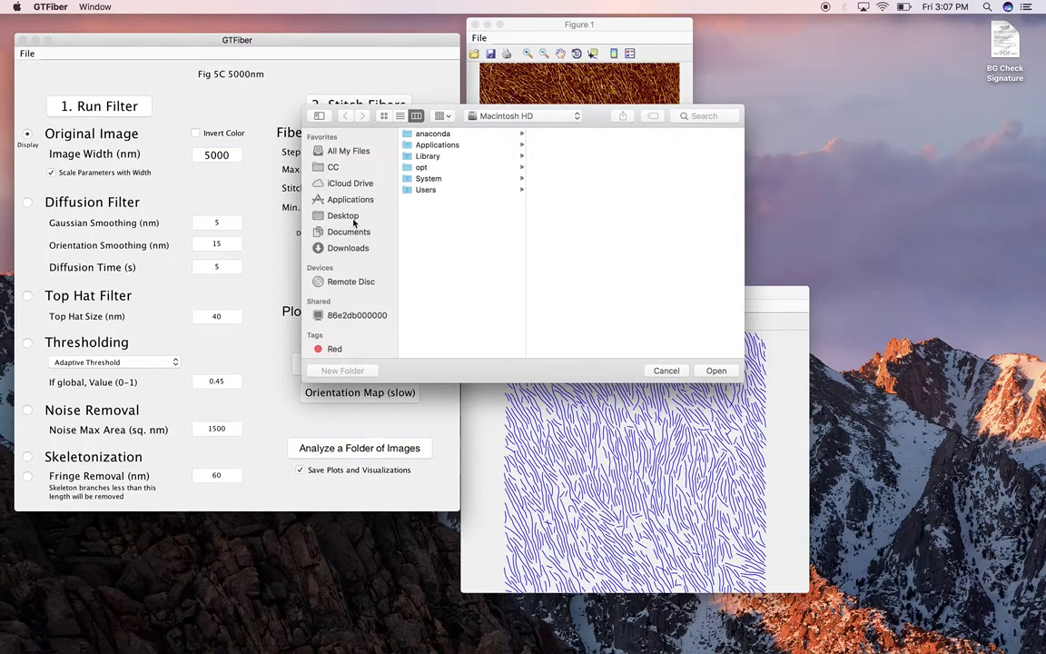
scroll(354, 221, "down", 3)
scroll(354, 221, "up", 3)
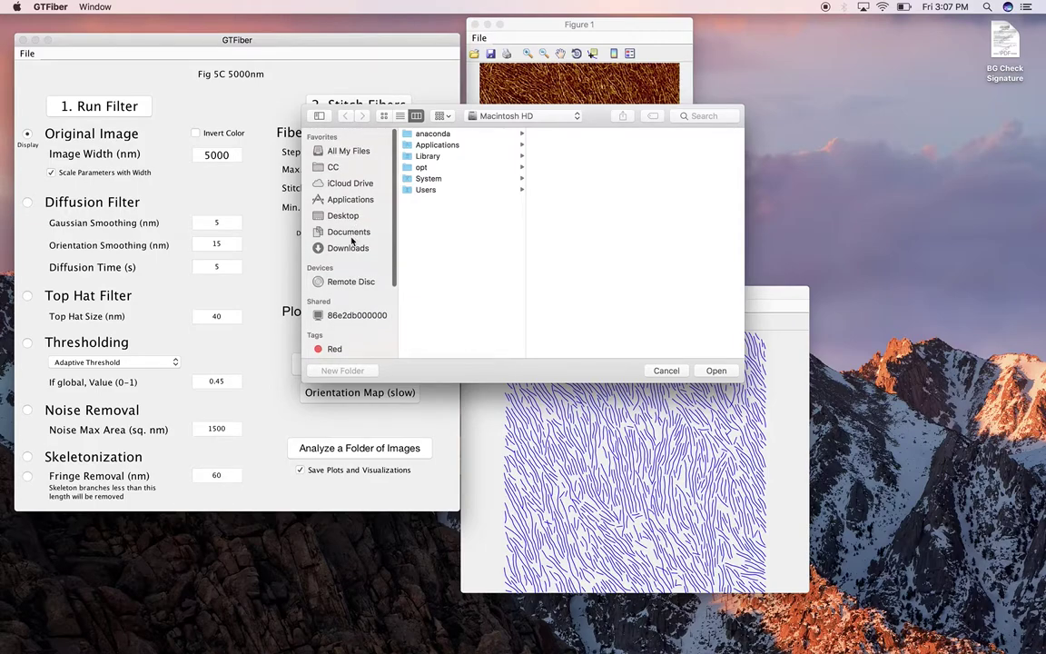
left_click(347, 246)
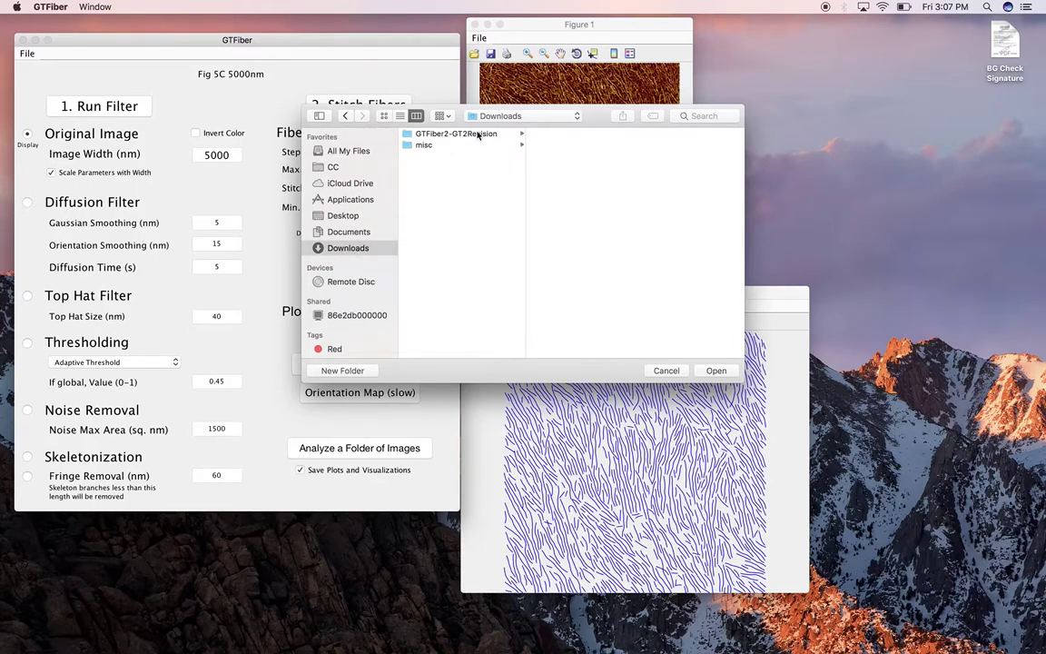
left_click(429, 134)
left_click(572, 134)
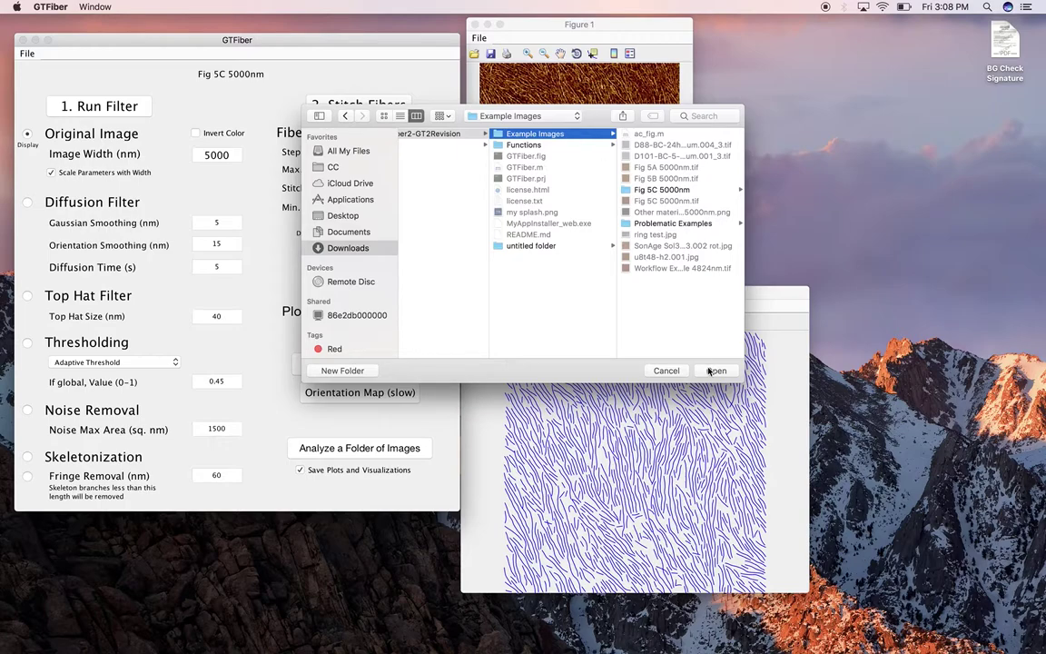
left_click(660, 189)
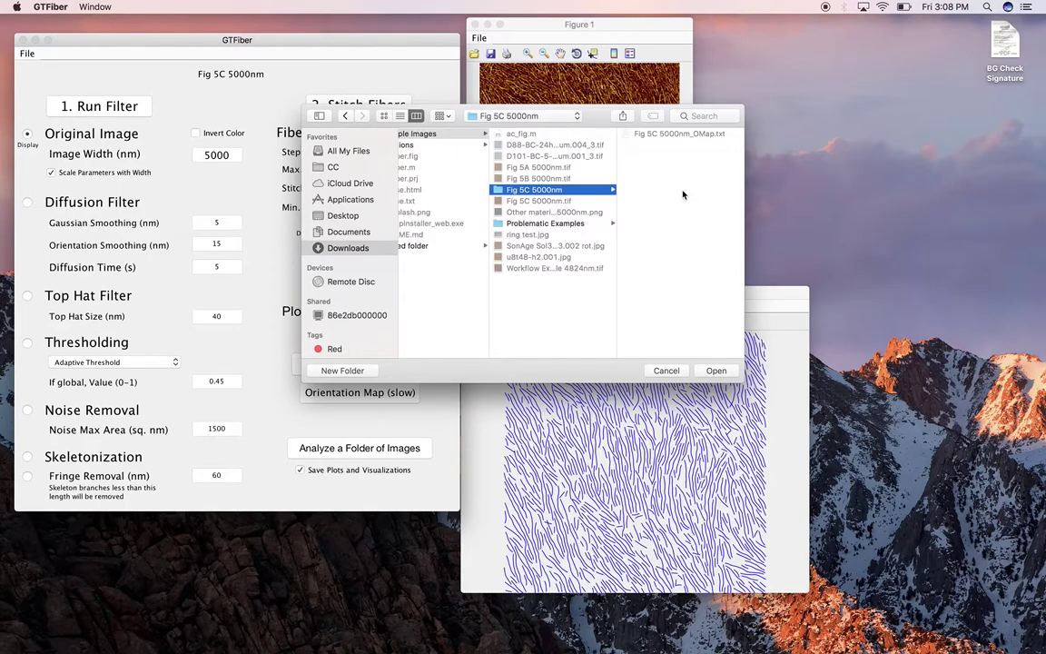
left_click(453, 134)
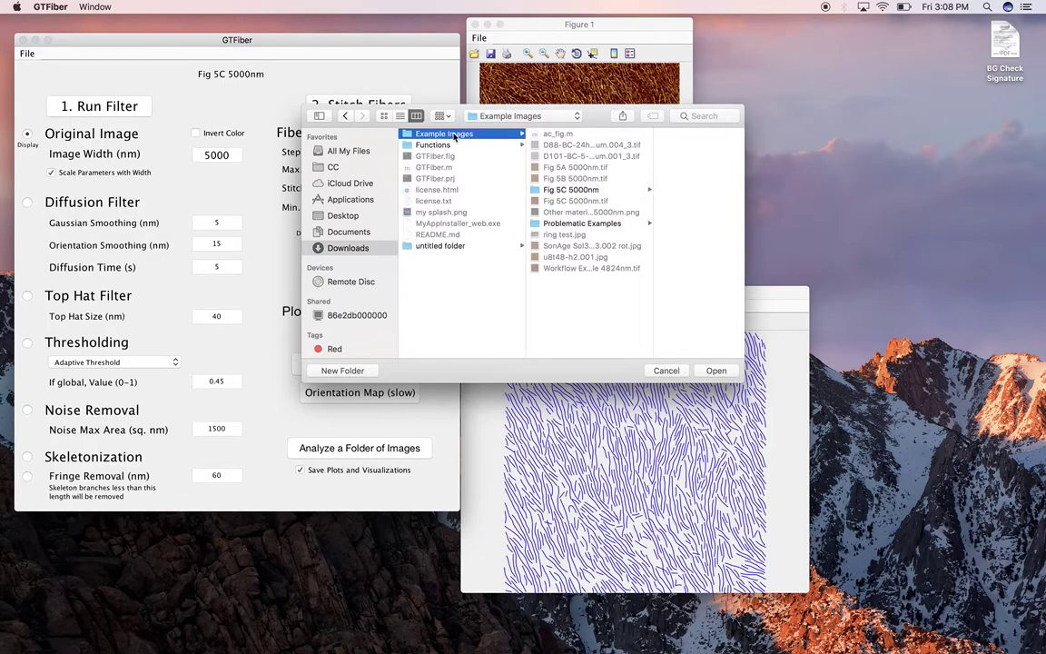
left_click(665, 371)
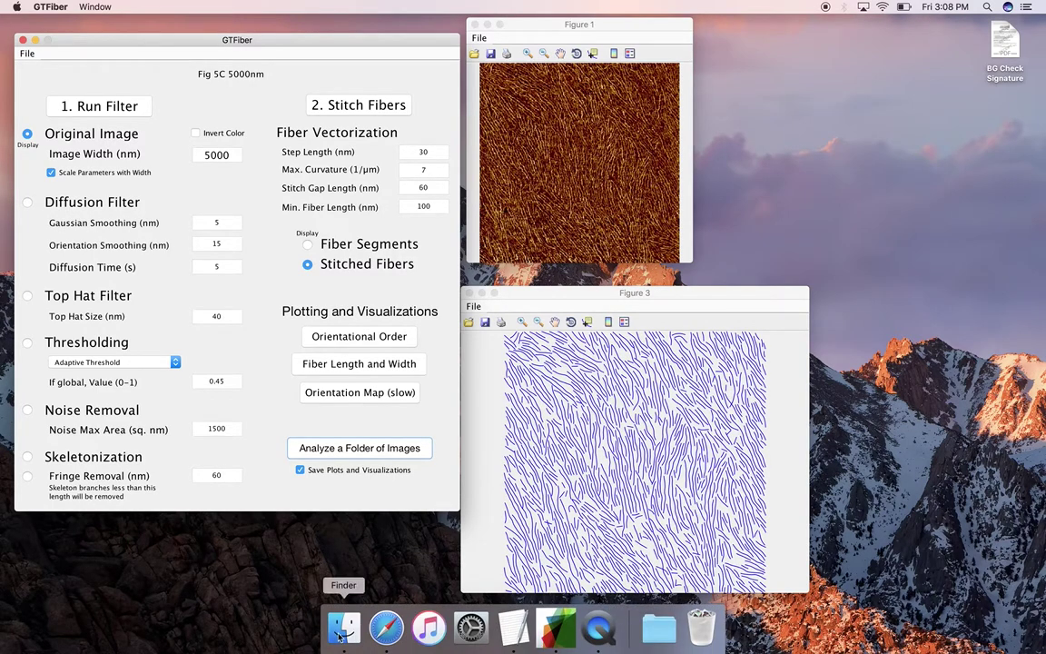
Step: Switch to Finder and open the Example Images folder inside GTFiber2-GT2Revision
left_click(345, 627)
key("super+Tab")
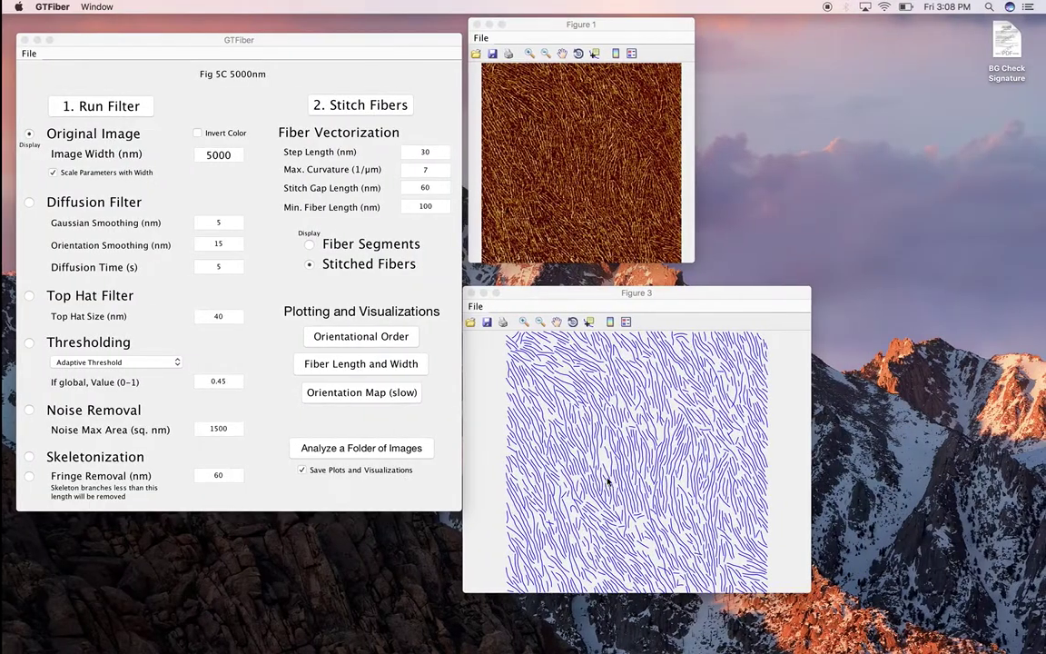
left_click(670, 634)
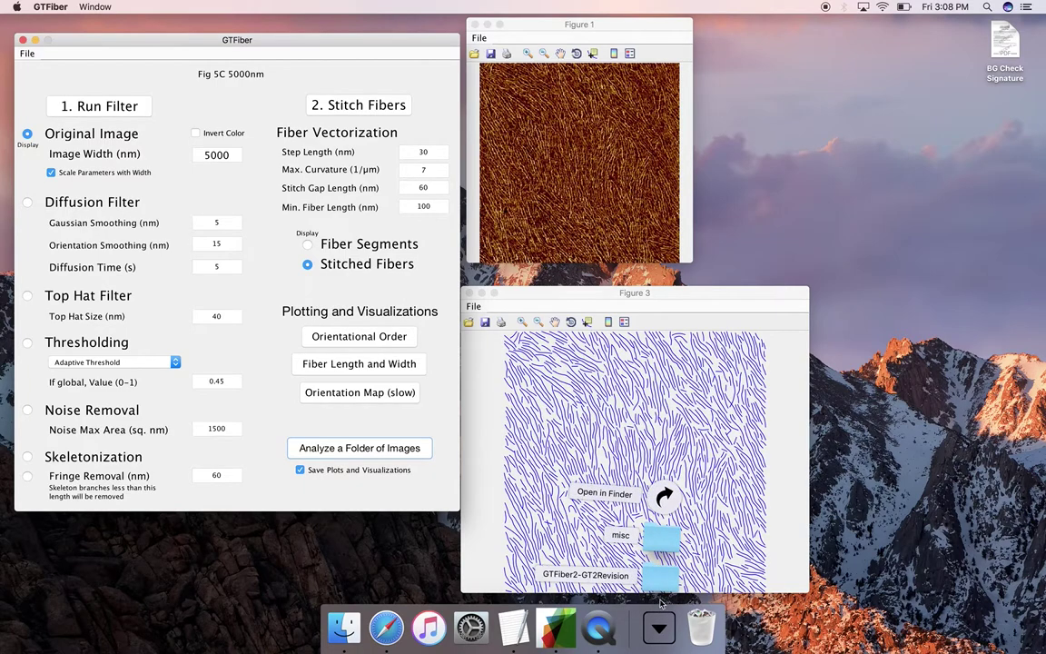
left_click(599, 543)
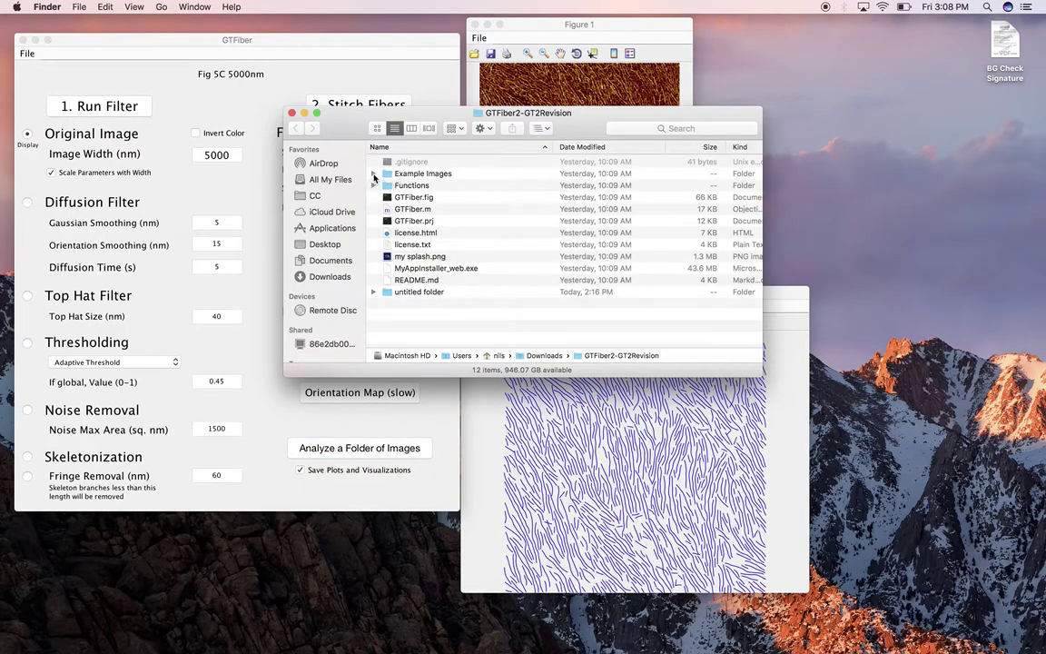
double_click(386, 174)
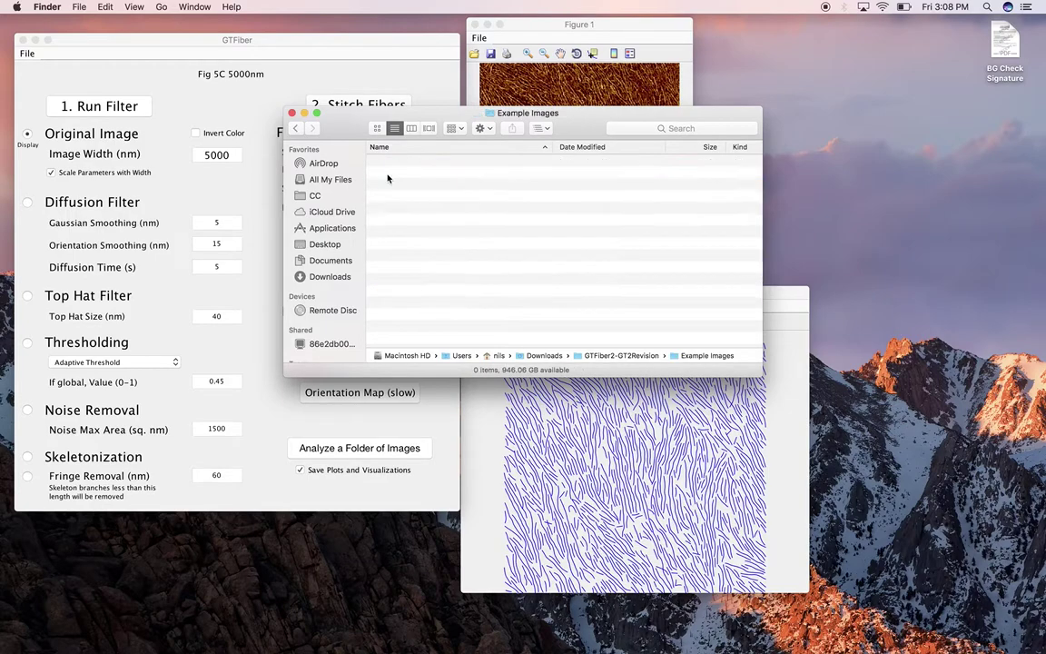
Step: Create a new folder named batch inside Example Images
right_click(431, 325)
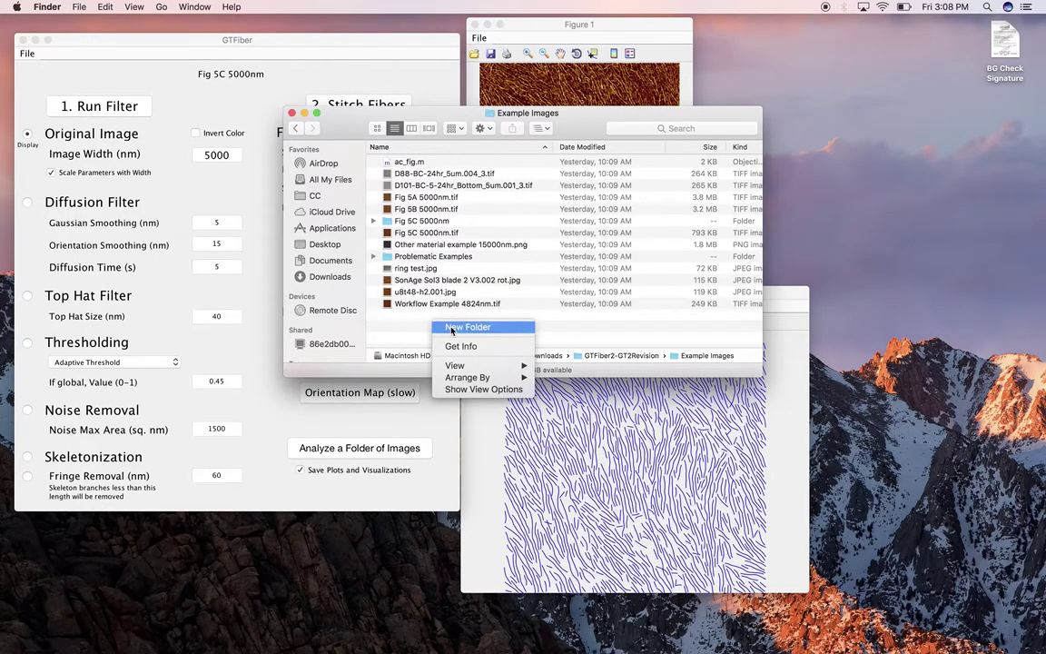
left_click(454, 328)
type("batch")
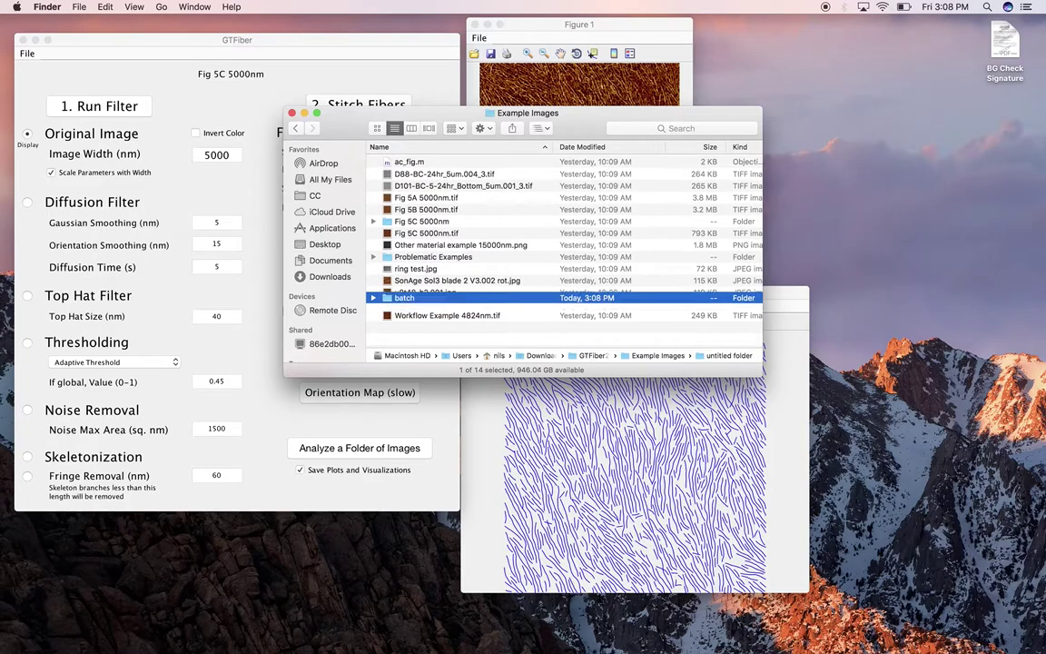
key("Return")
left_click(426, 305)
Step: Preview the image D101-BC-5-24hr_Bottom_5um.001_3.tif and move it into the batch folder
left_click(447, 197)
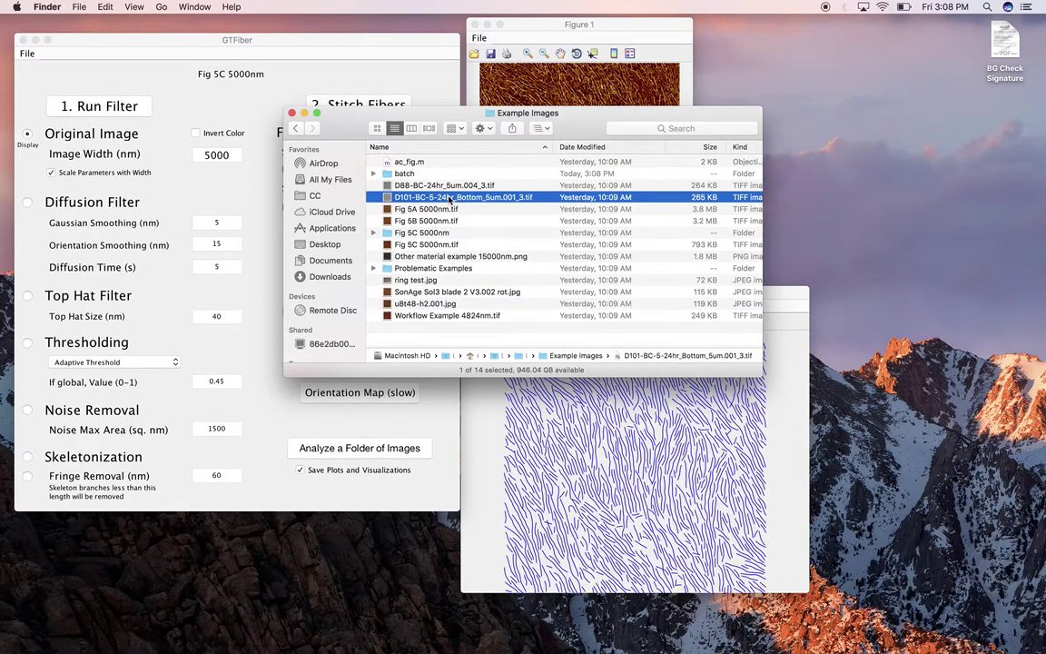
key("space")
key("space")
left_click_drag(412, 198, 402, 174)
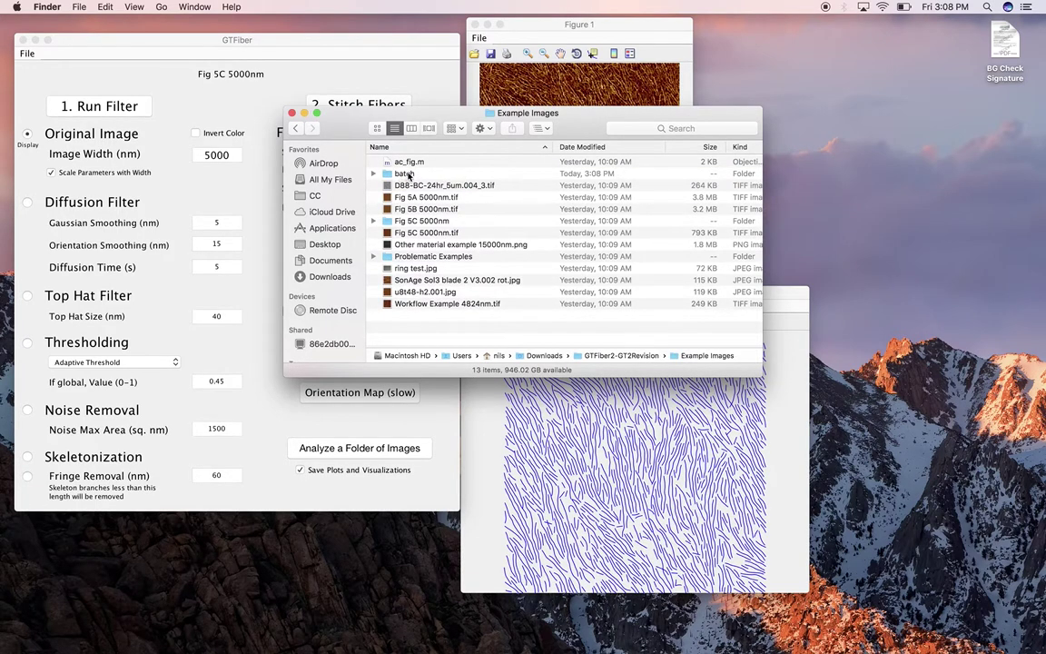
Step: Return to GTFiber and analyze the batch folder in Downloads > GTFiber2-GT2Revision > Example Images, saving the results under the file name results
left_click(257, 215)
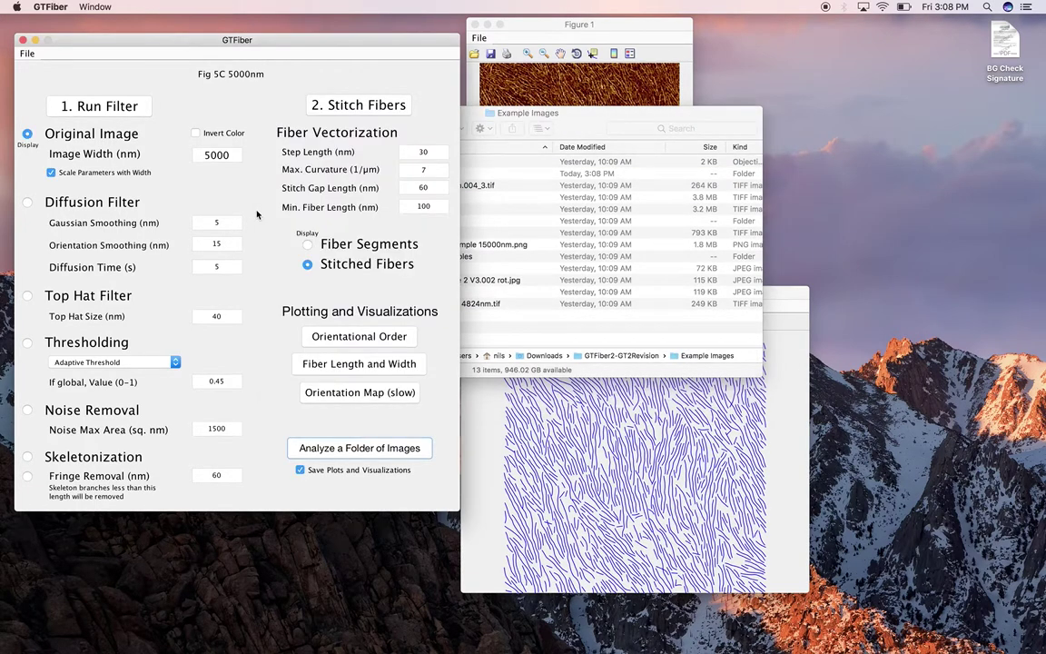
left_click(361, 451)
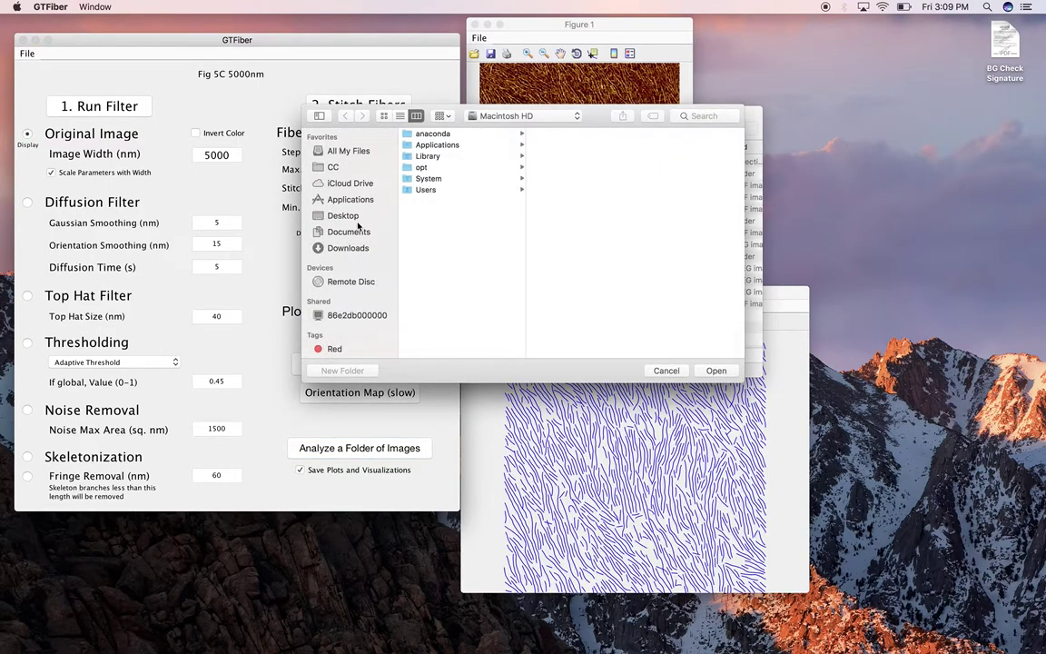
left_click(336, 231)
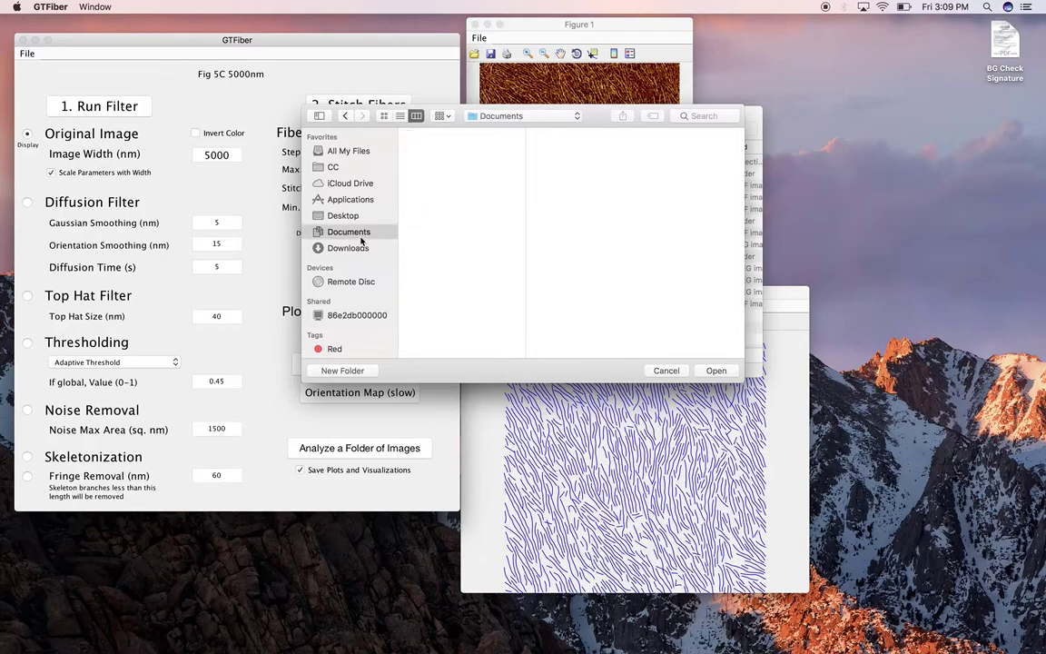
left_click(334, 248)
left_click(473, 135)
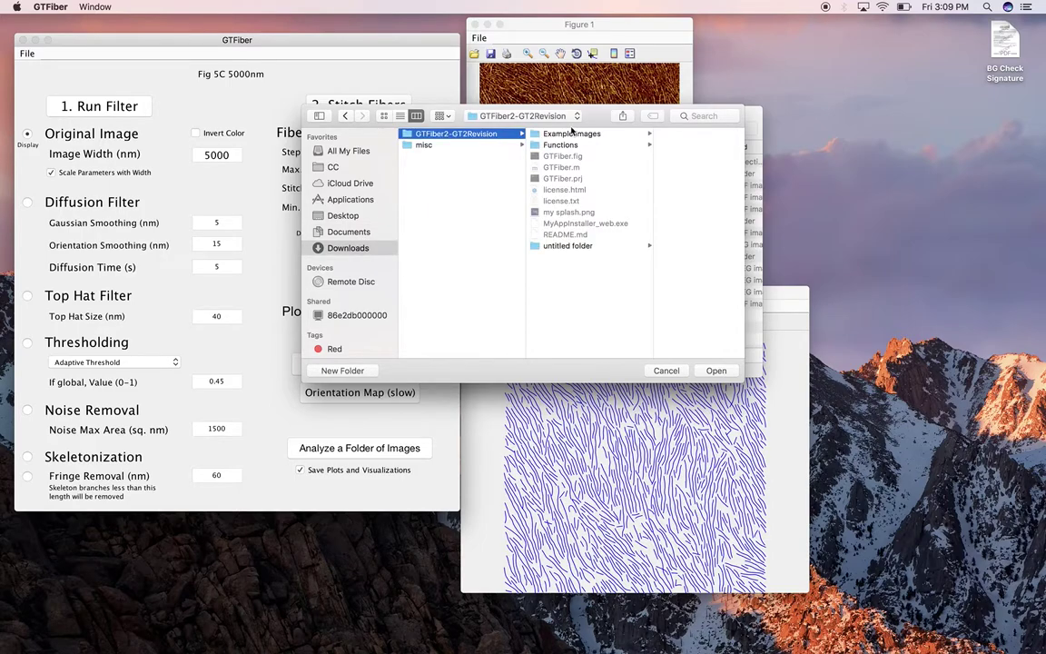
left_click(589, 134)
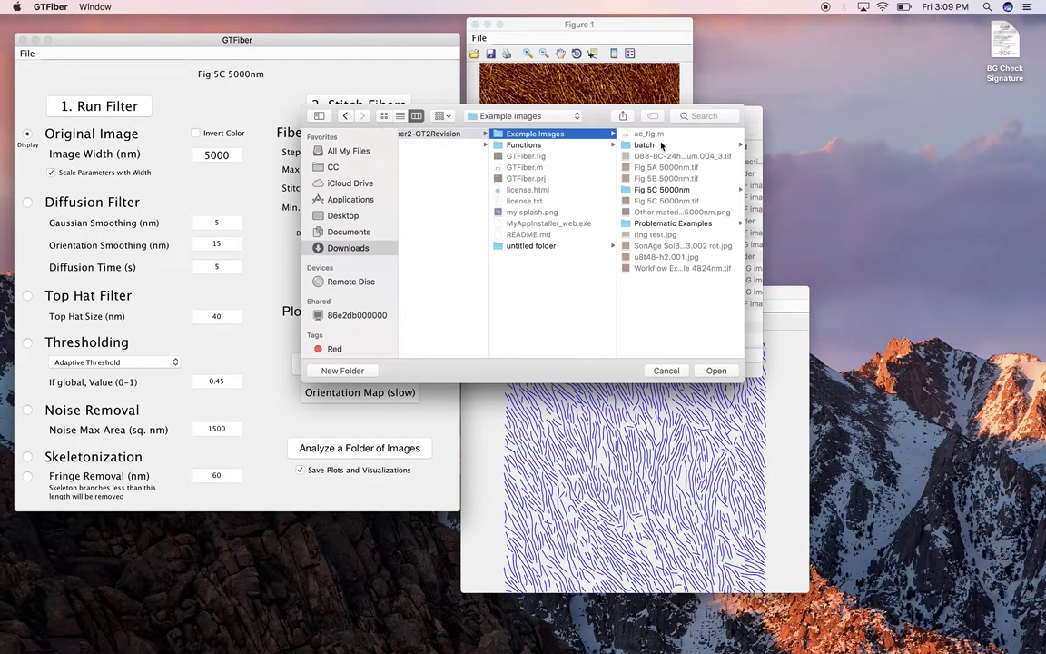
left_click(662, 145)
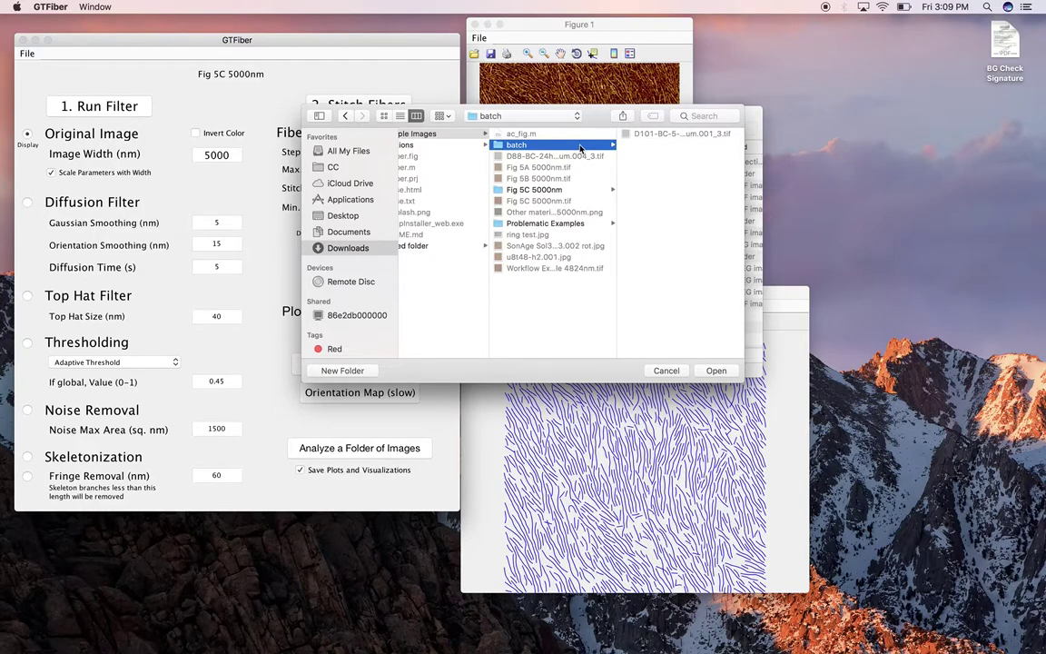
key("Return")
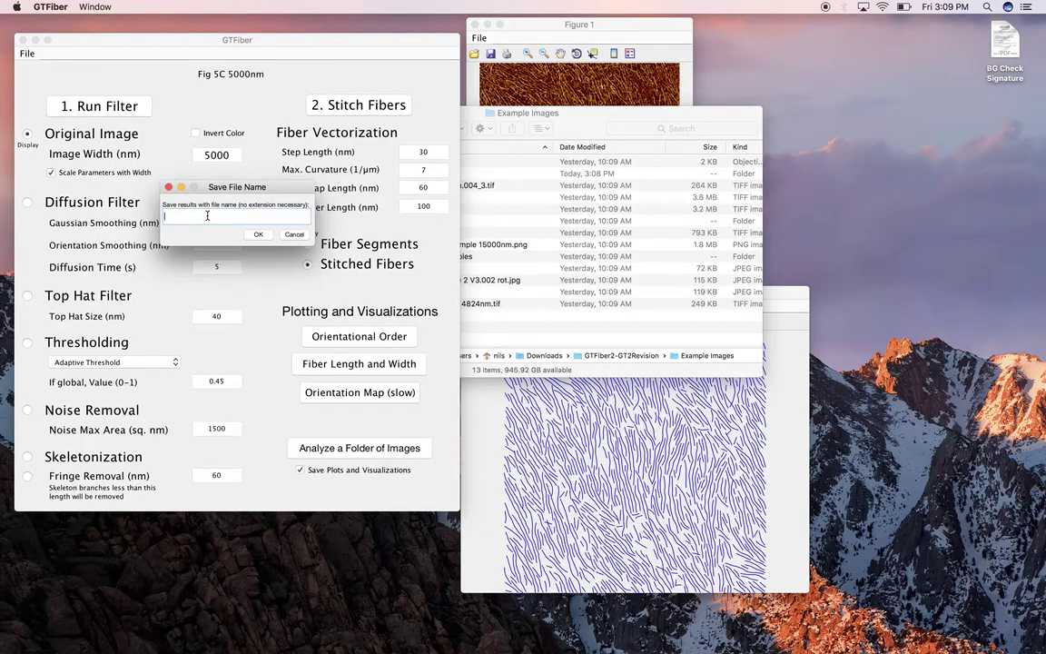
type("results")
left_click(257, 236)
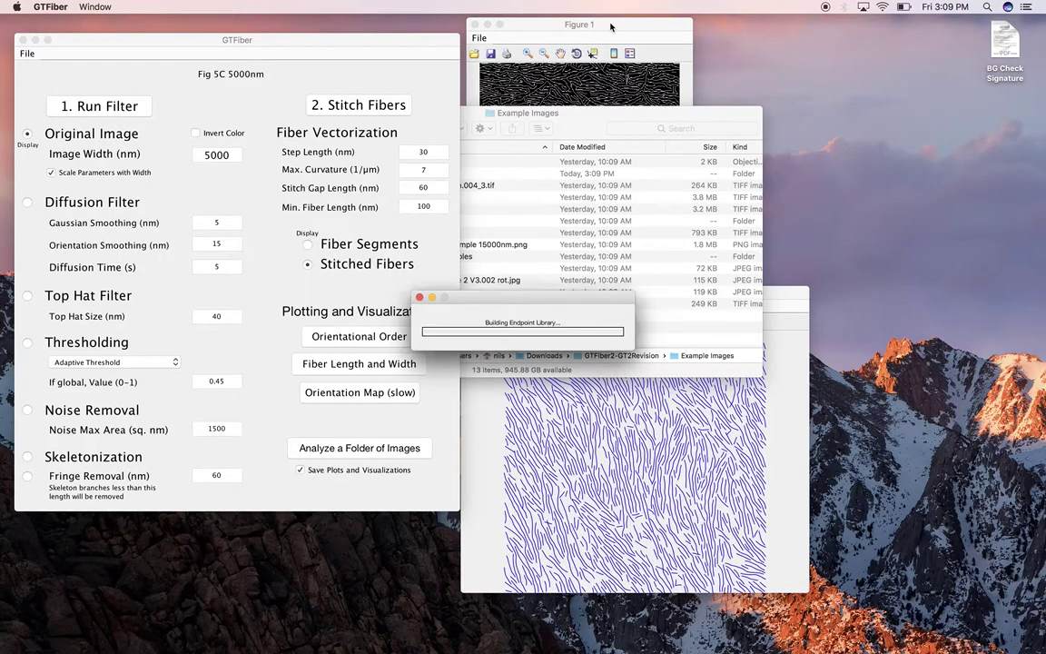
Step: Move the Figure 1 window clear of the Finder window and separate the overlapping progress windows during the batch analysis
left_click_drag(614, 24, 761, 25)
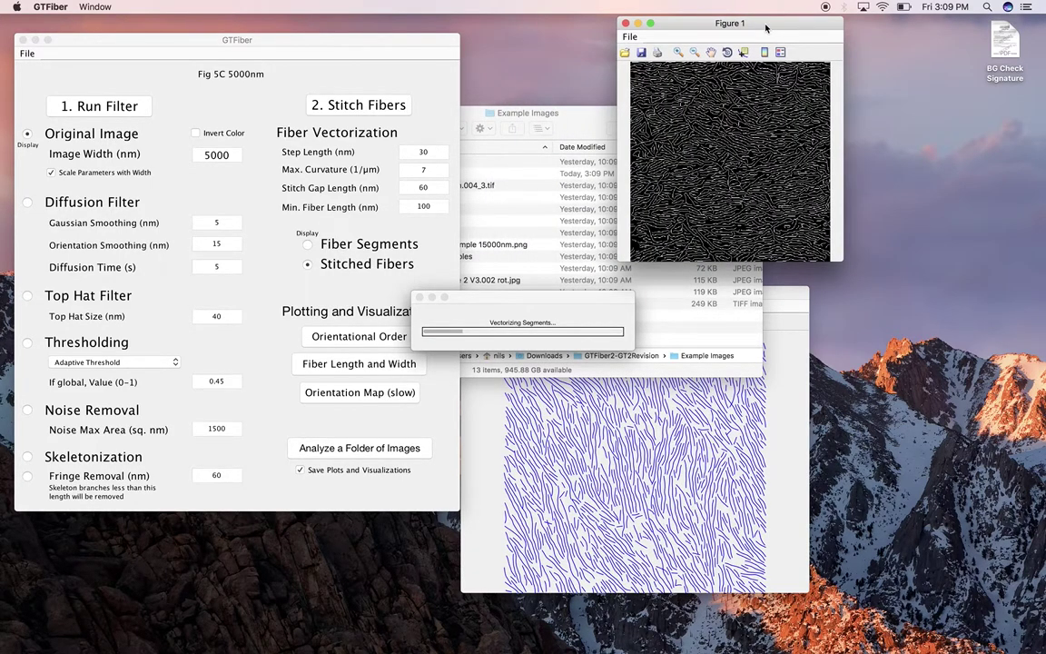
left_click(513, 299)
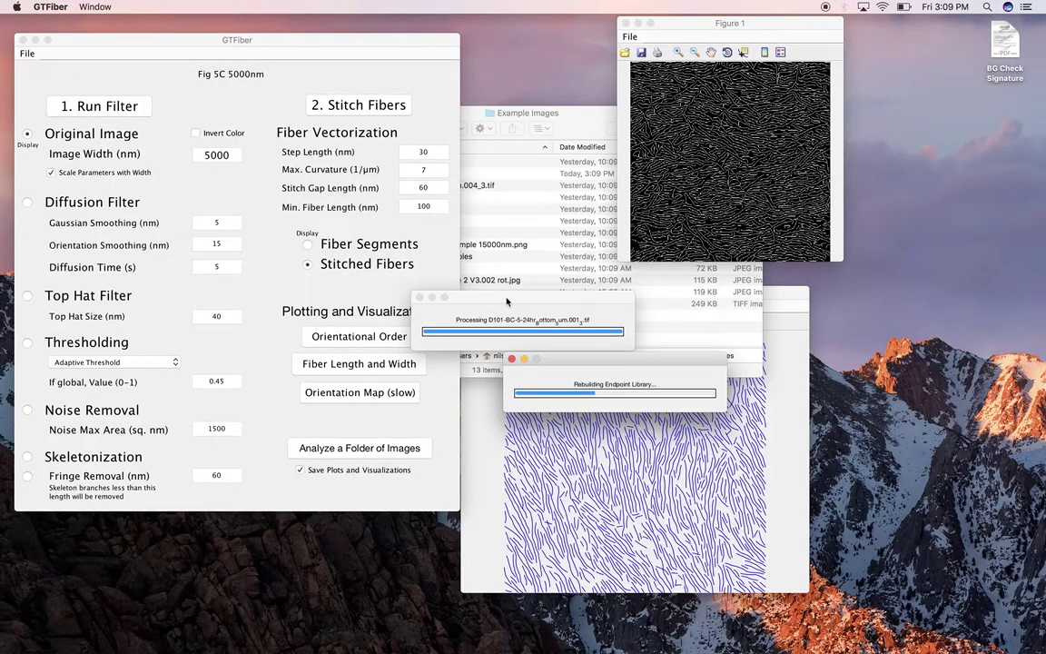
left_click_drag(492, 300, 452, 282)
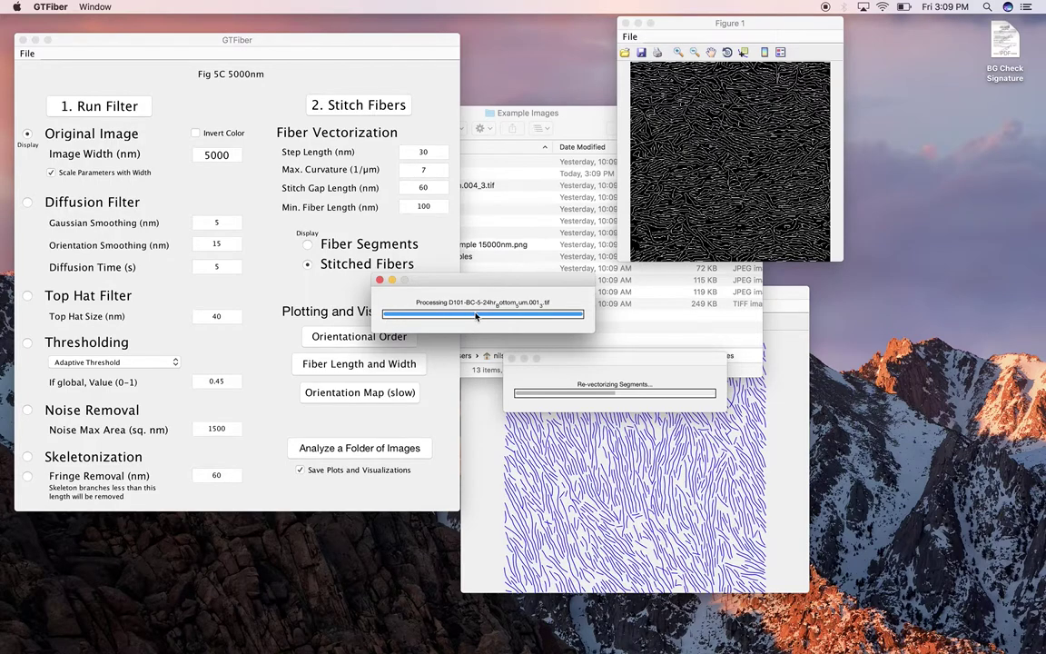
left_click(635, 364)
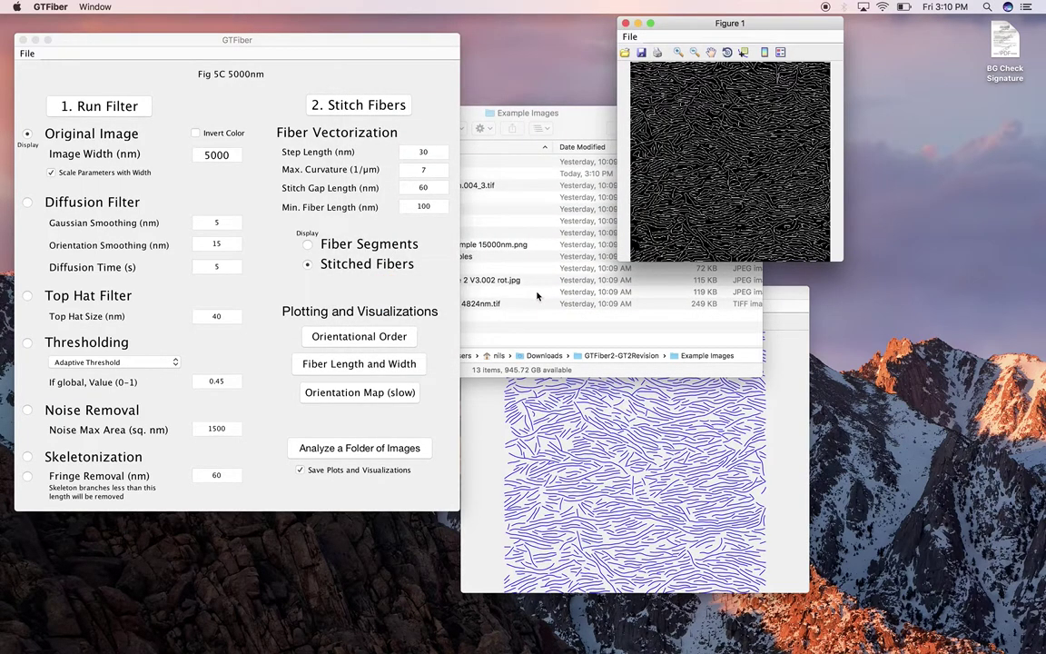
Step: Switch to Finder, open the batch folder and expand the output subfolder of the D101 image
left_click(546, 332)
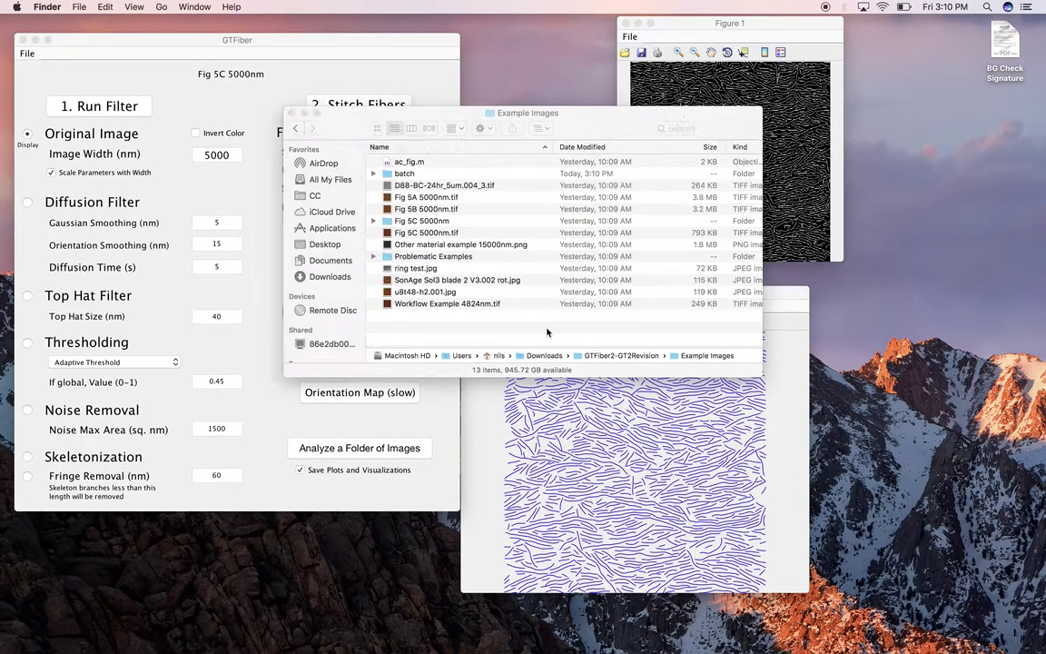
double_click(404, 174)
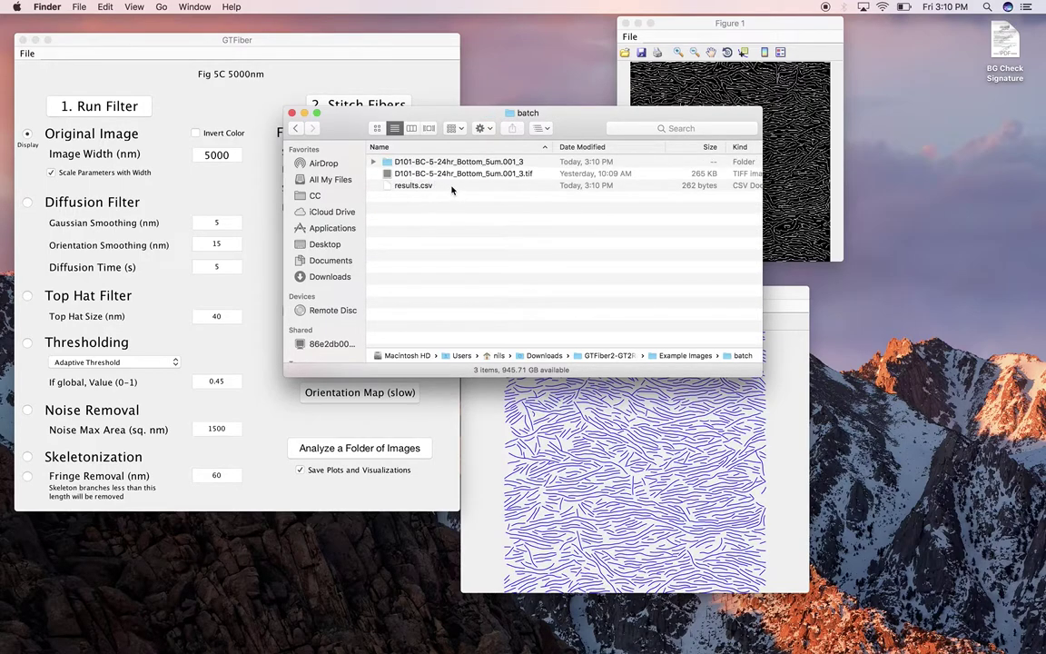
left_click(372, 162)
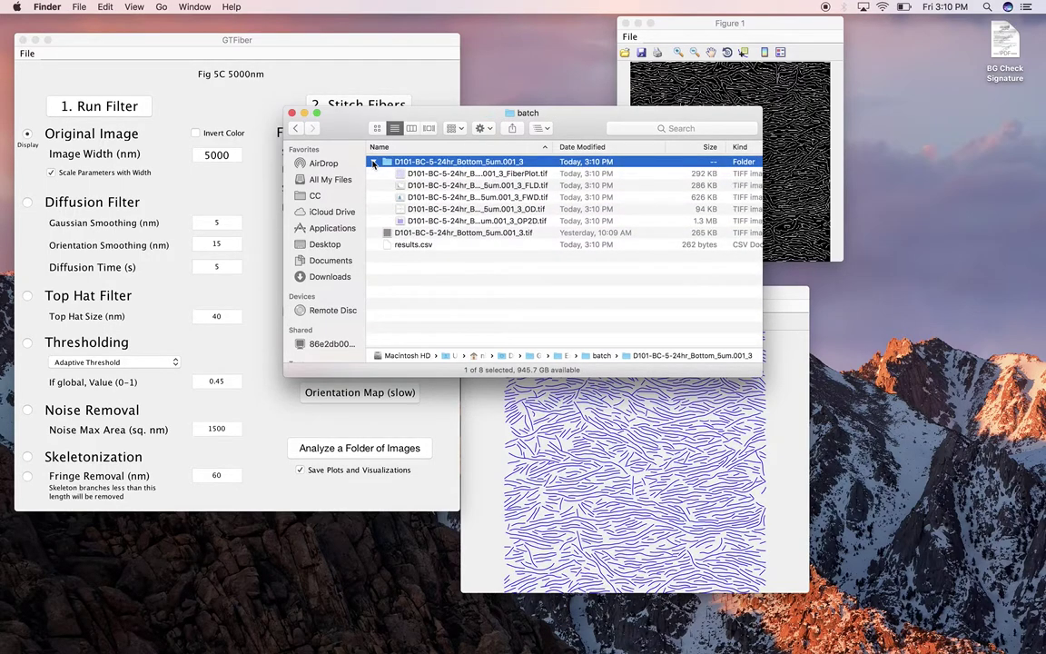
Step: Preview the saved fiber plot, length, width, orientation distribution and order parameter plots in turn, ending with the original D101 image
left_click(441, 175)
key("space")
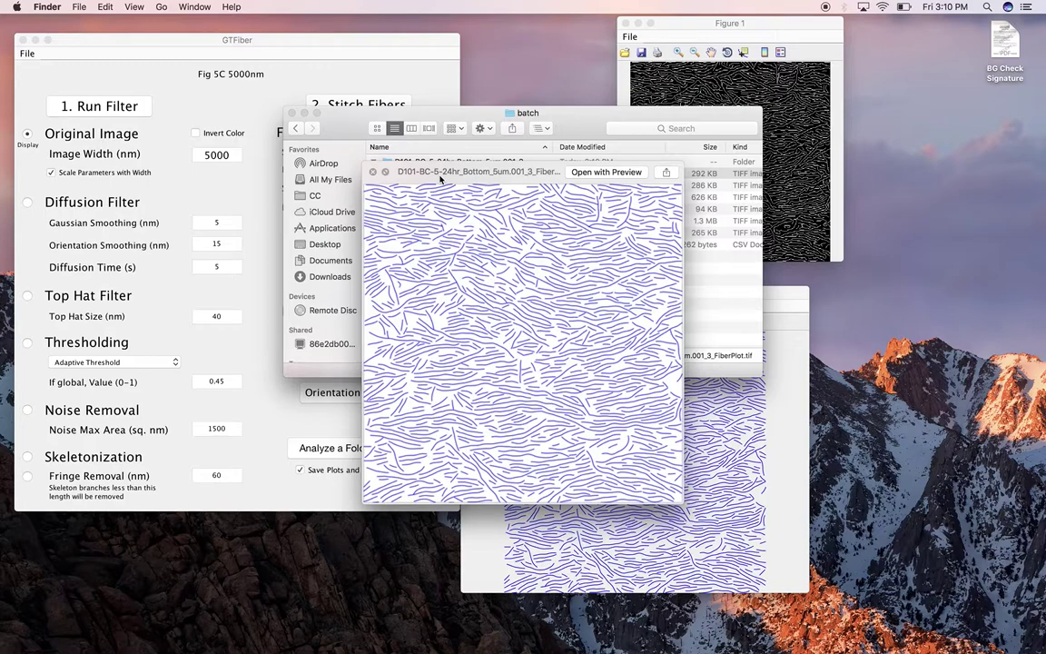
key("Down")
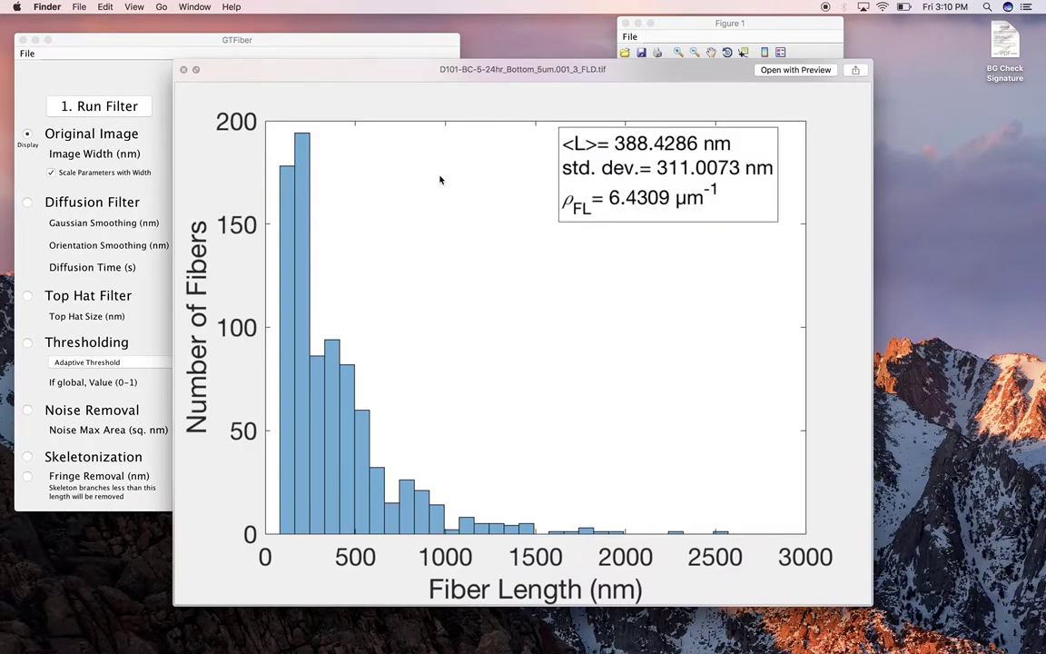
key("Down")
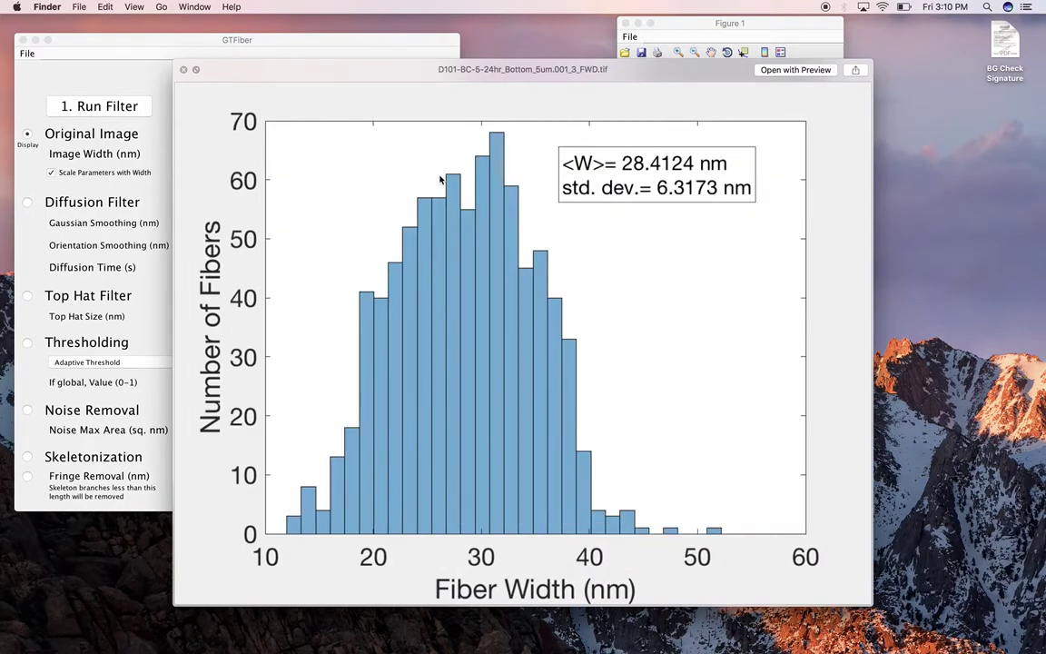
key("Down")
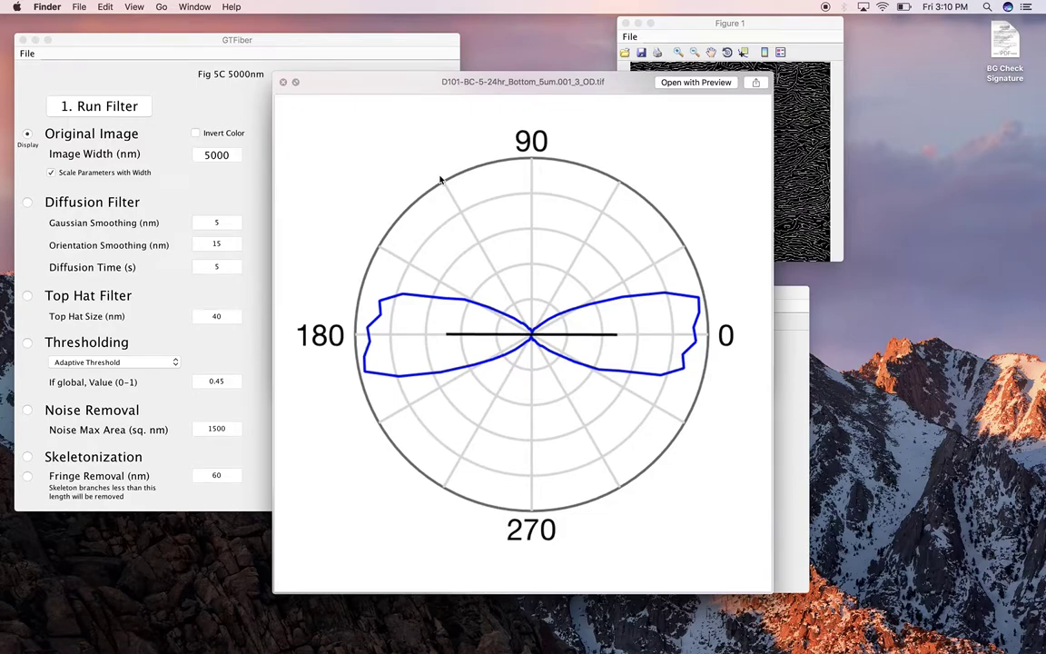
key("Down")
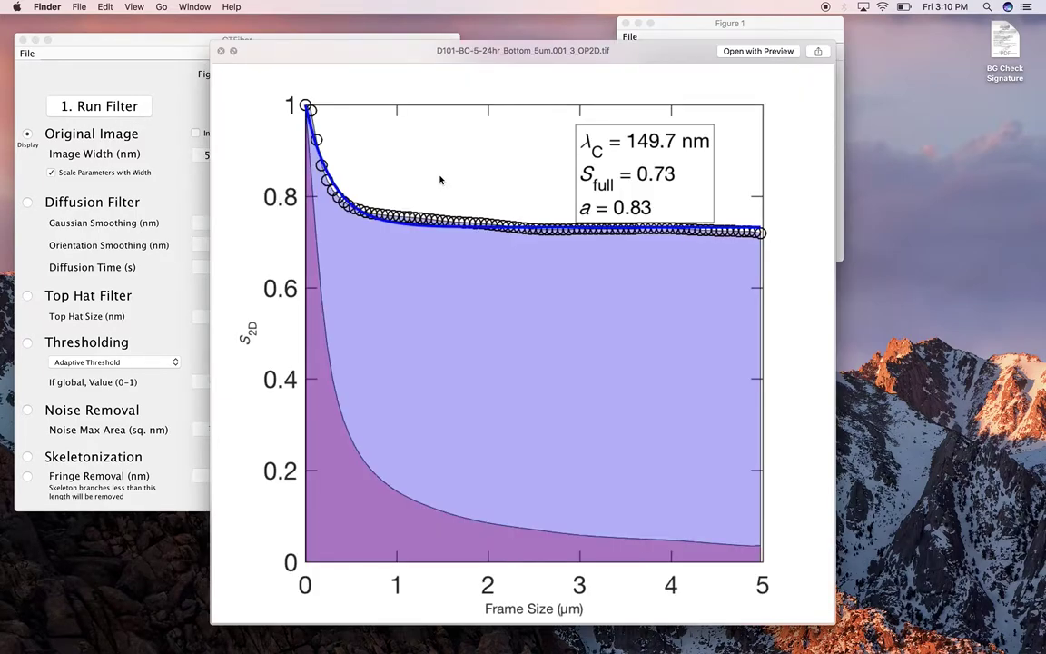
key("Down")
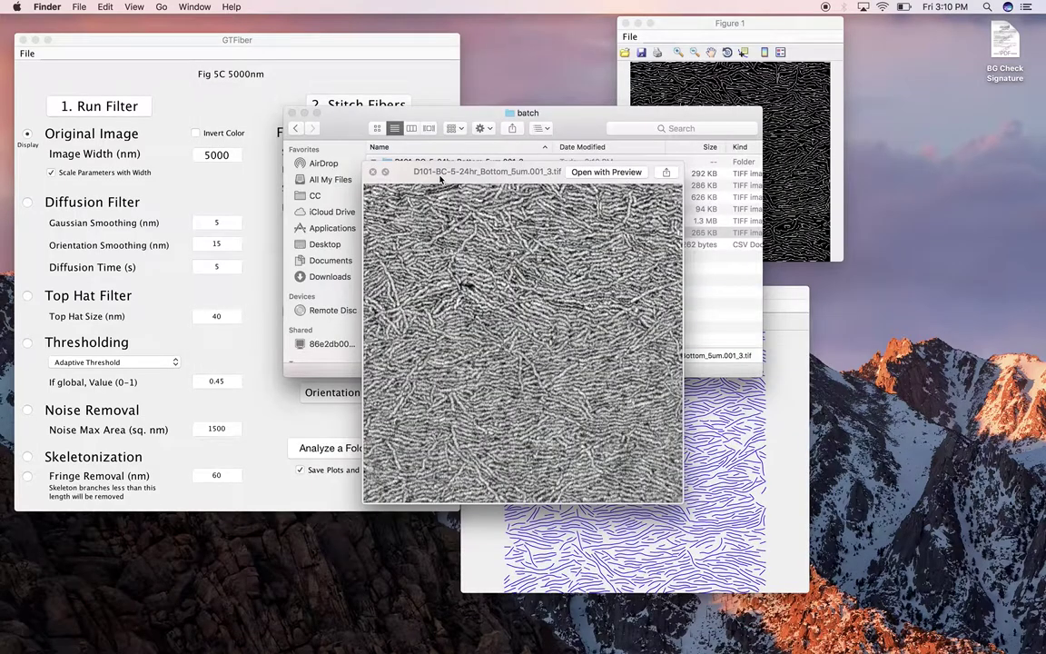
key("space")
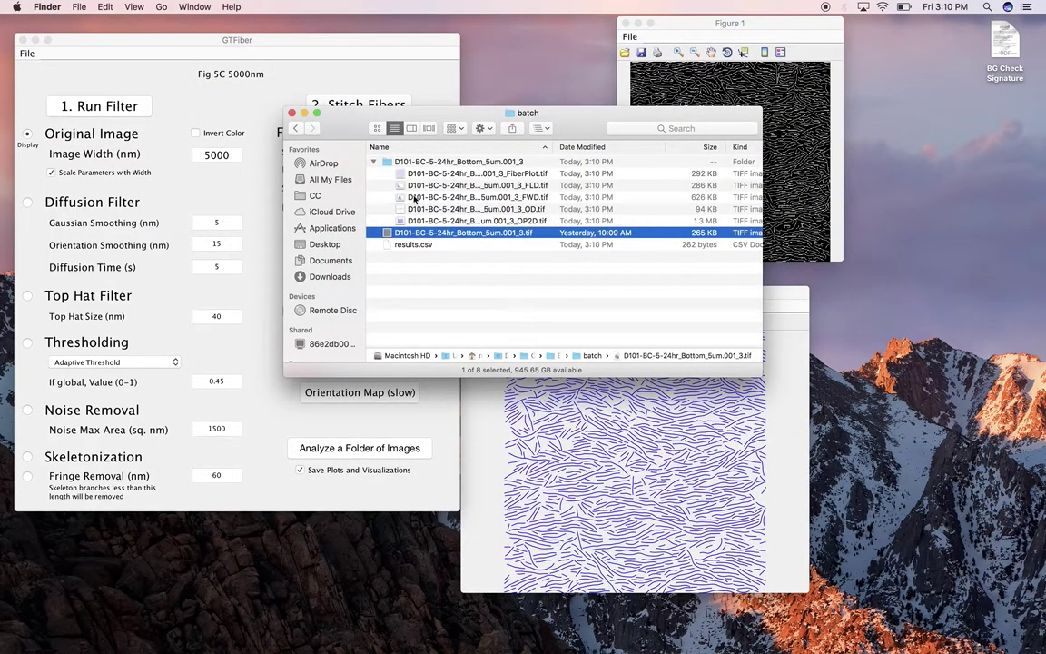
Step: Open results.csv in Numbers and examine the result columns, including the image name and Sfull fit entries
left_click(433, 245)
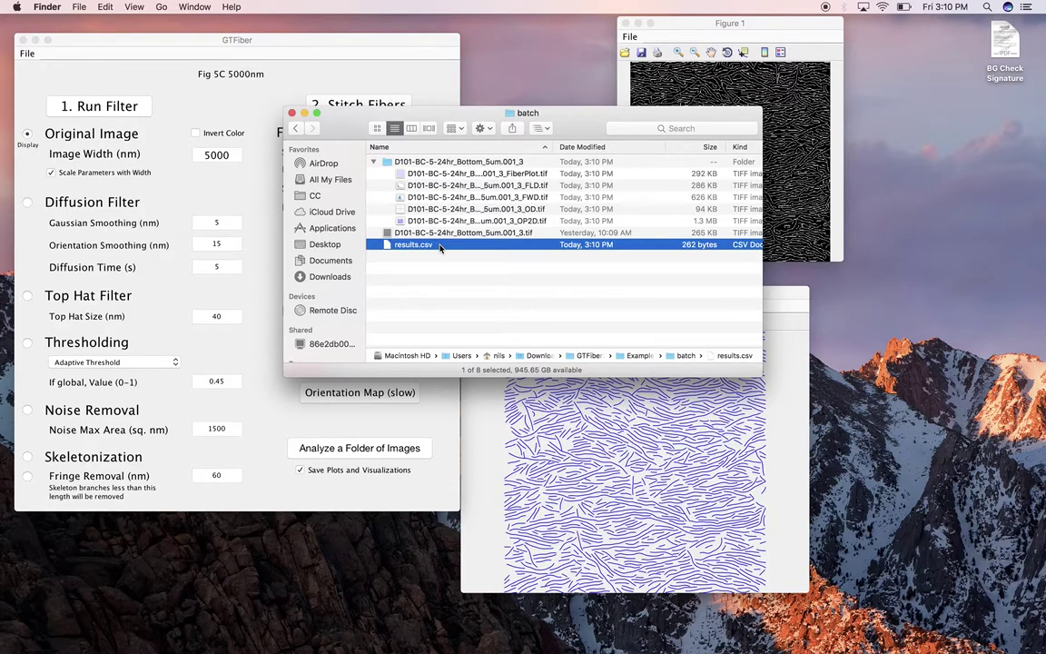
double_click(439, 247)
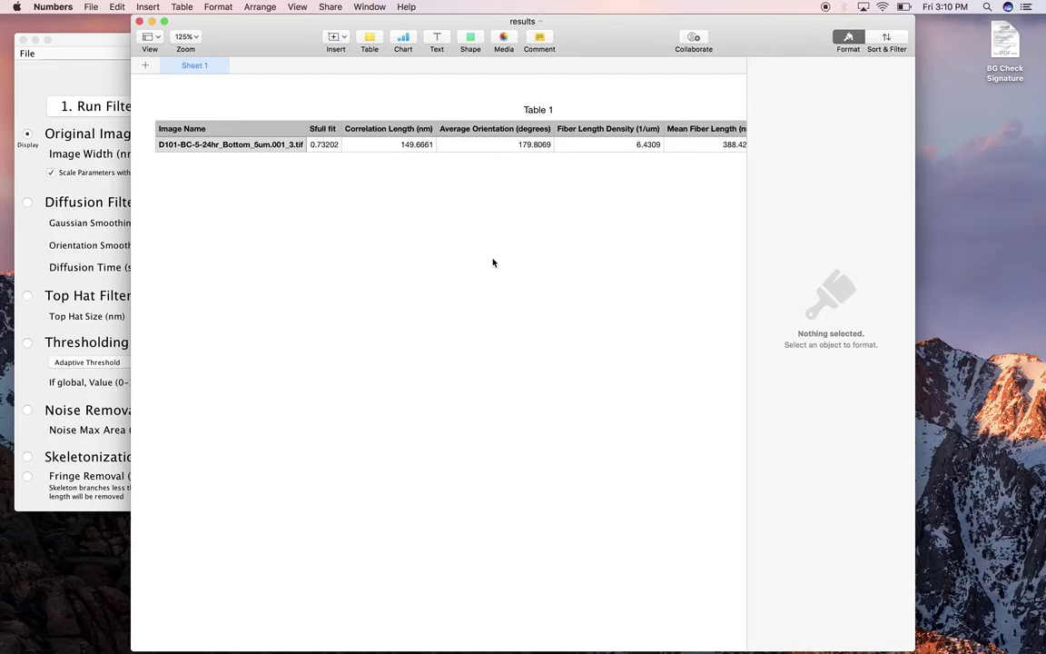
scroll(427, 249, "right", 3)
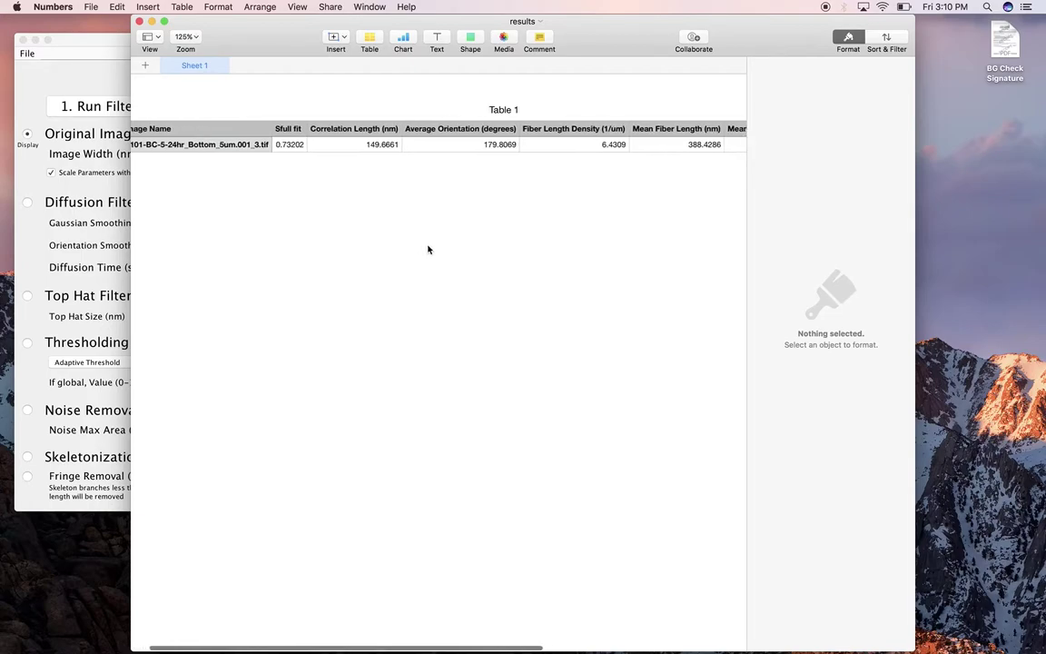
scroll(343, 171, "left", 3)
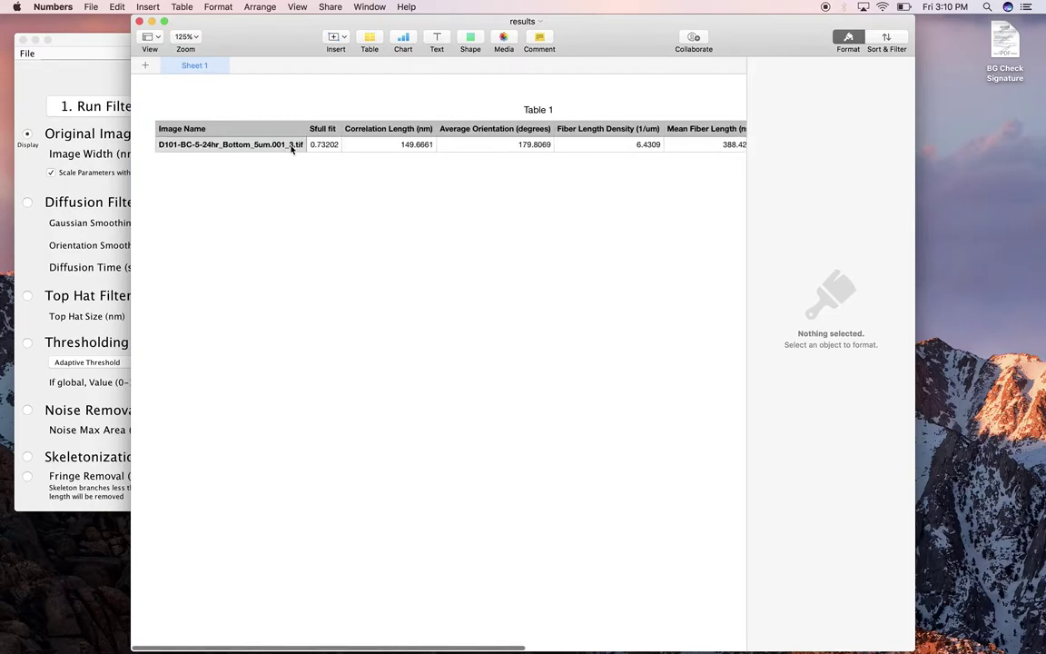
left_click(292, 145)
left_click(328, 146)
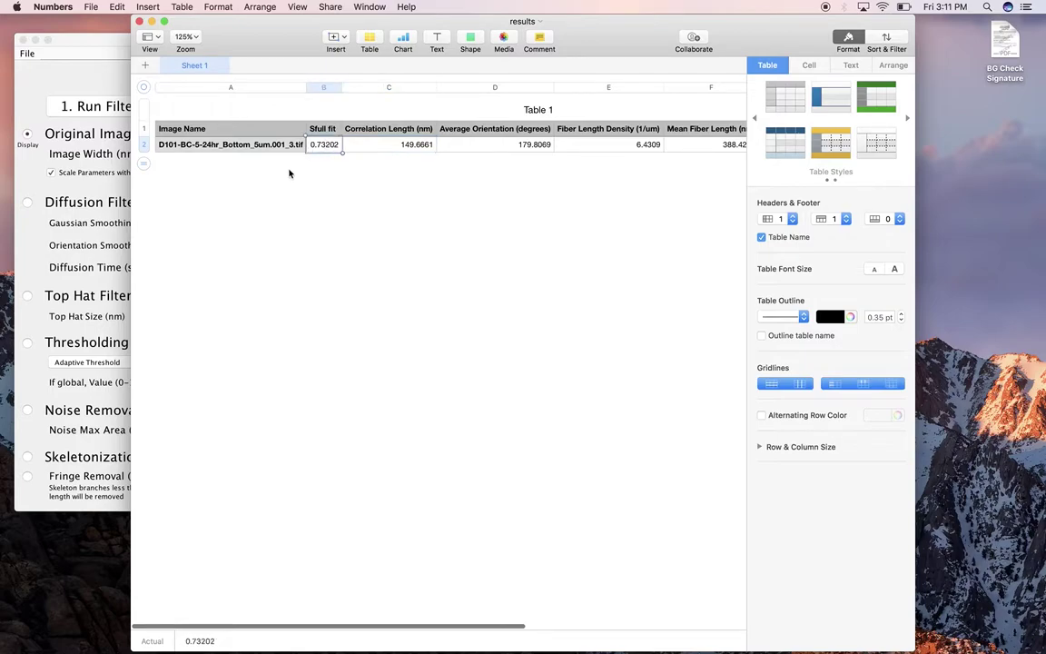
Step: Examine the image name and Sfull fit entries in row 2, and move the results window aside to uncover GTFiber
left_click(238, 147)
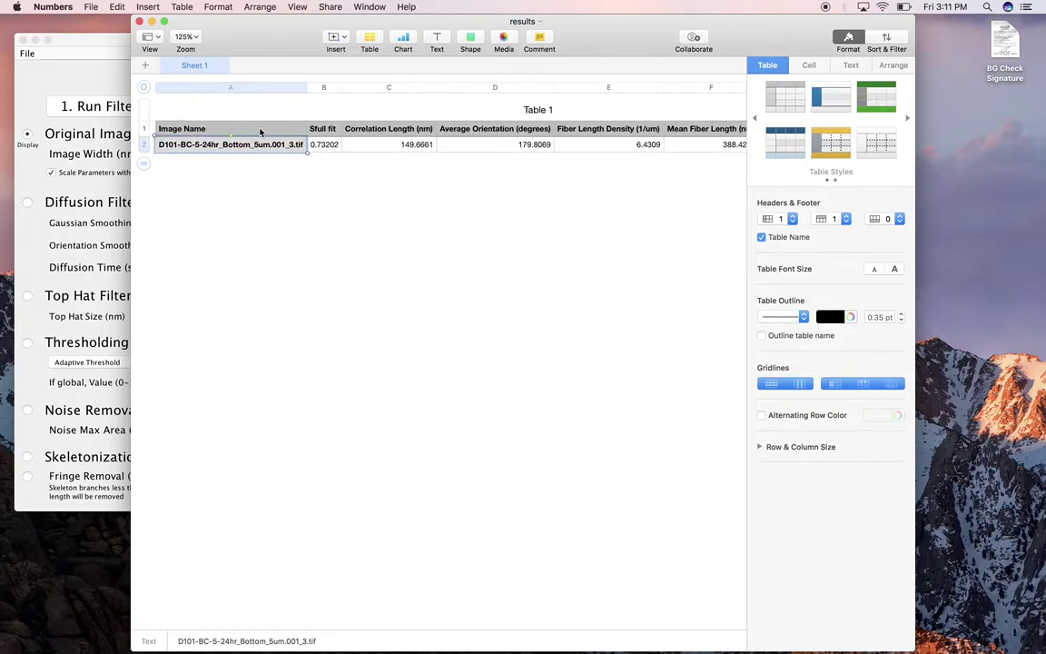
left_click(325, 145)
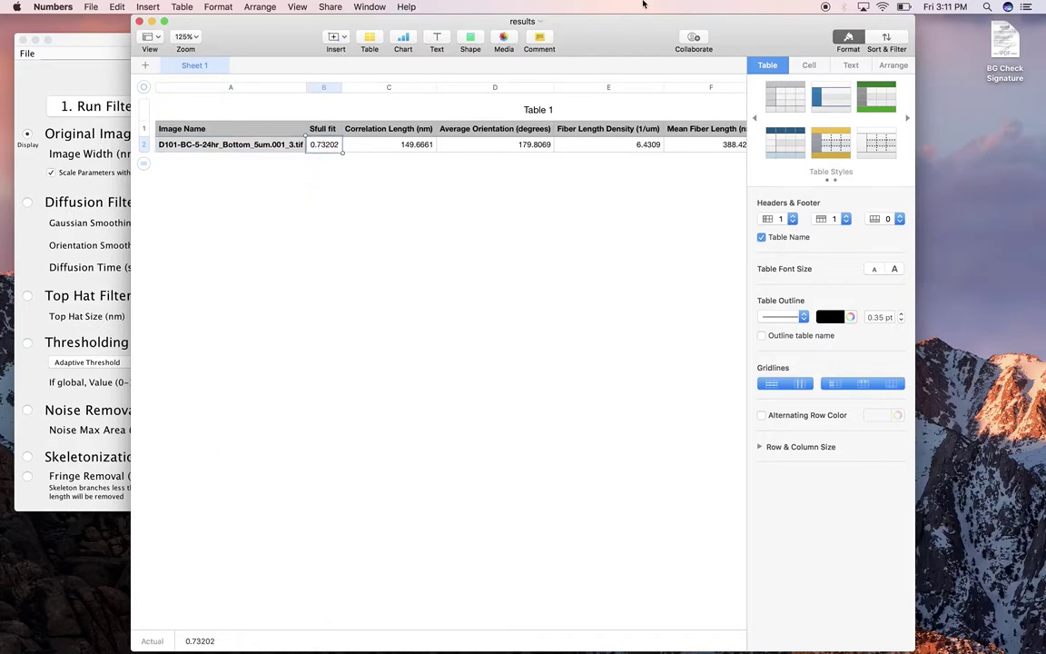
left_click_drag(596, 39, 765, 21)
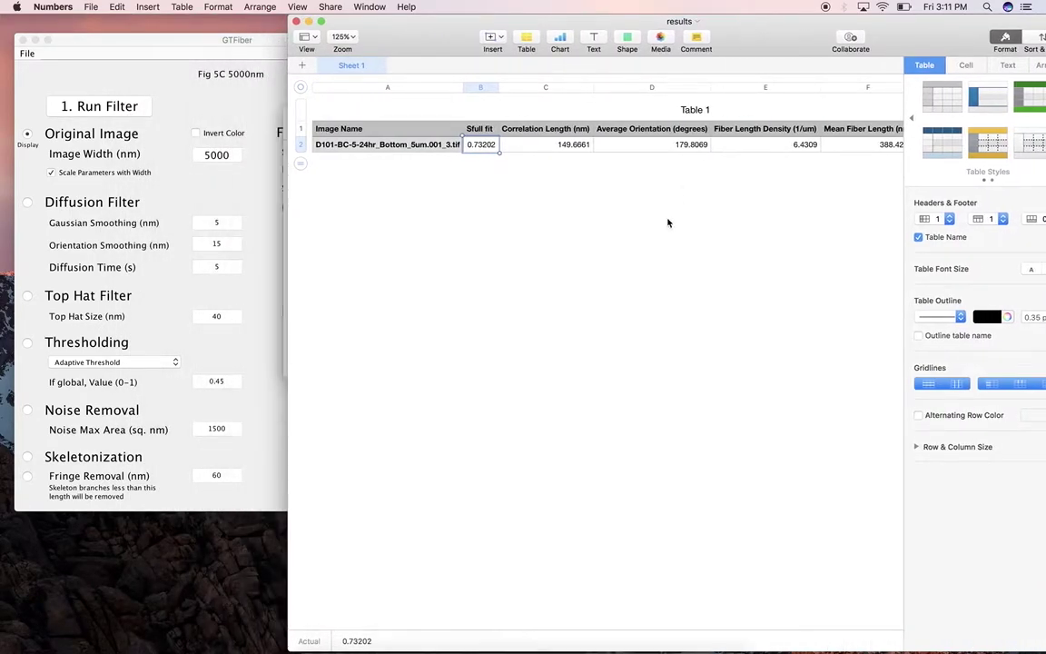
Step: Bring the batch Finder window in front of the spreadsheet and place it below the results row
key("ctrl+Up")
left_click(570, 189)
key("ctrl+Up")
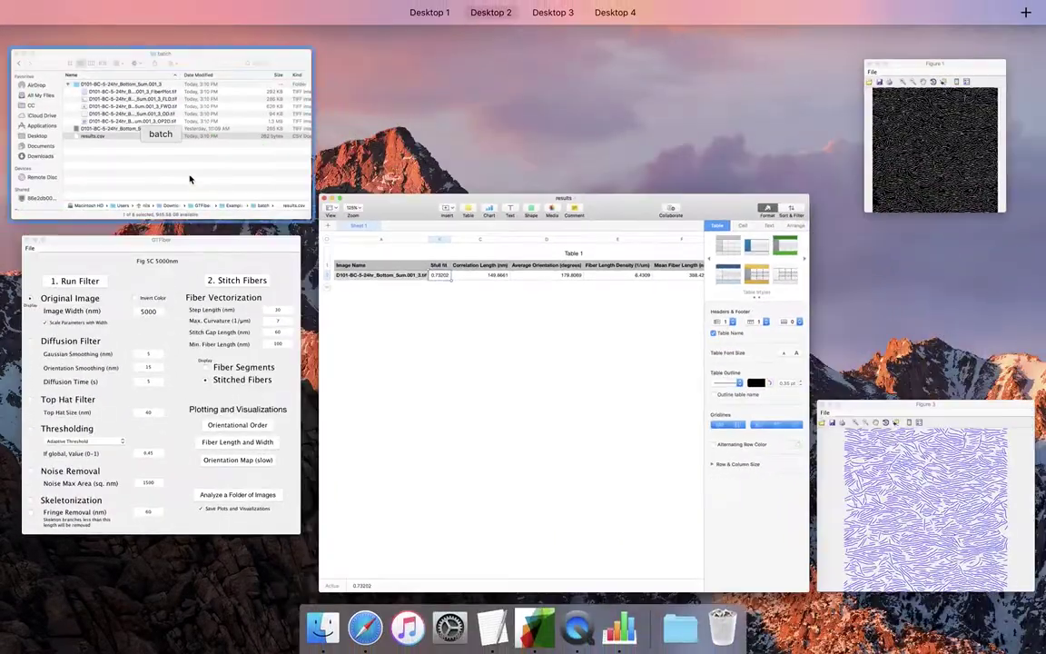
left_click(192, 177)
left_click_drag(363, 122, 107, 274)
left_click(183, 382)
Step: Preview the OP2D order parameter plot below the table and compare its fit values with the results row
left_click(182, 371)
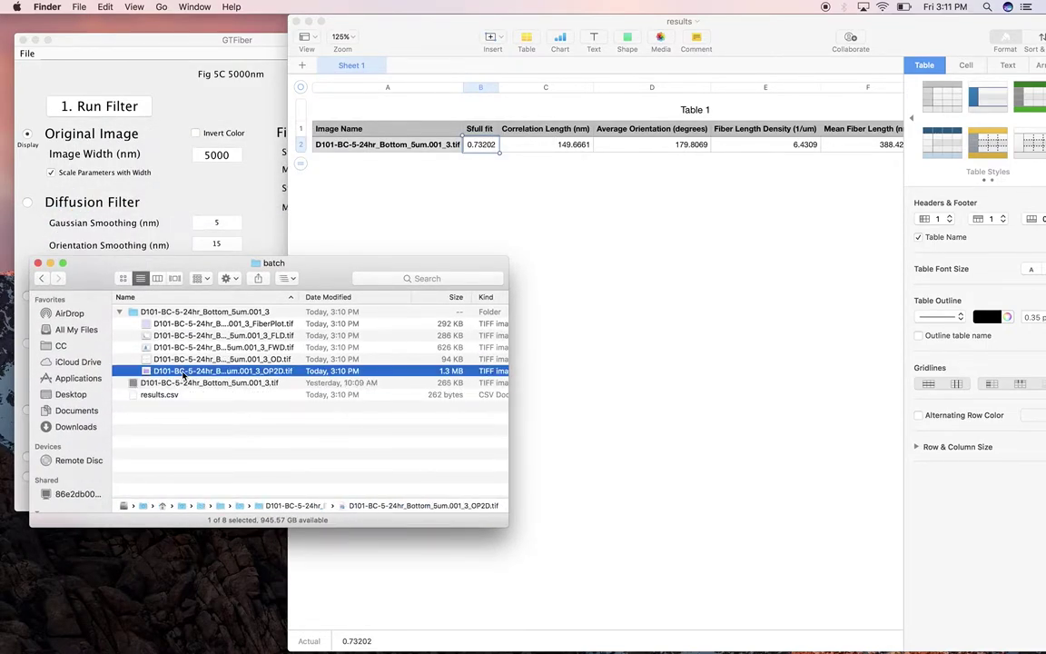
key("space")
left_click_drag(608, 107, 438, 252)
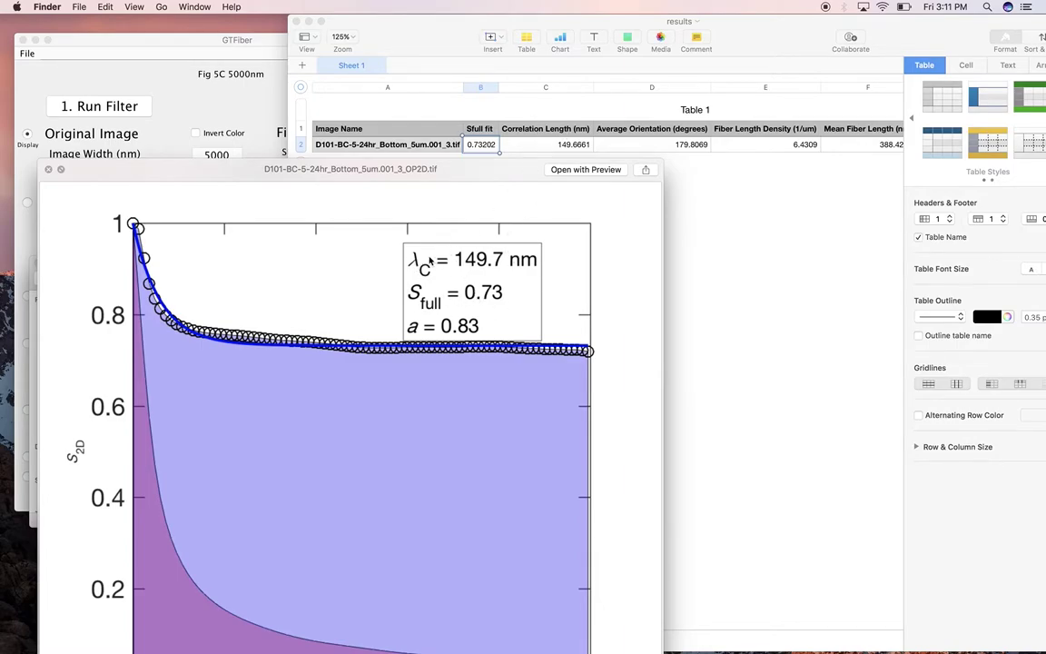
key("space")
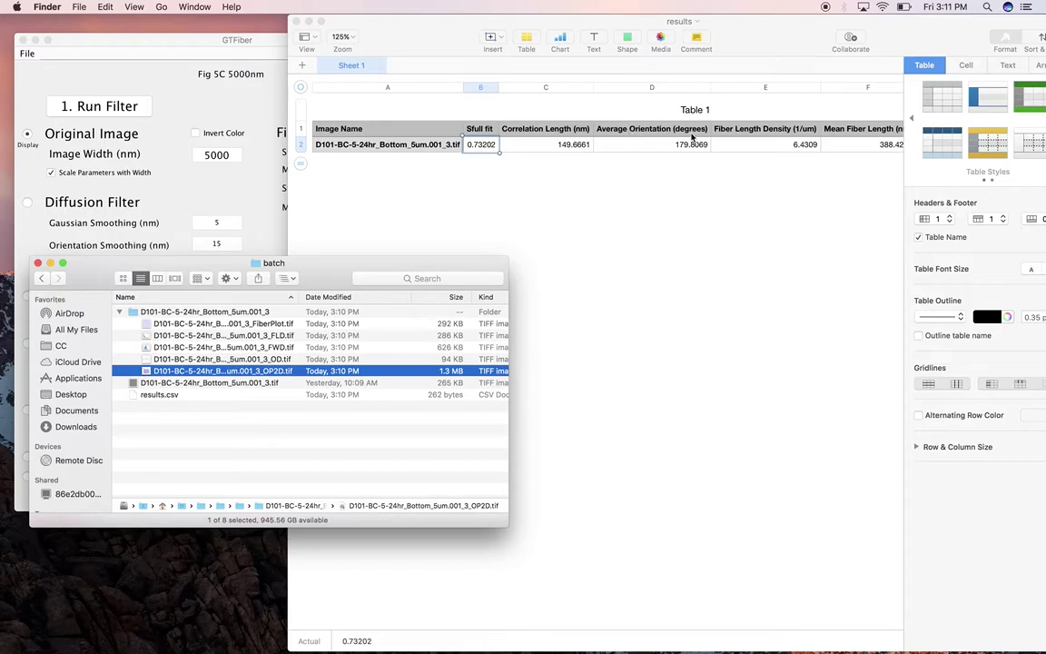
Step: Preview the OD orientation distribution plot and compare it with the Average Orientation column
left_click(202, 360)
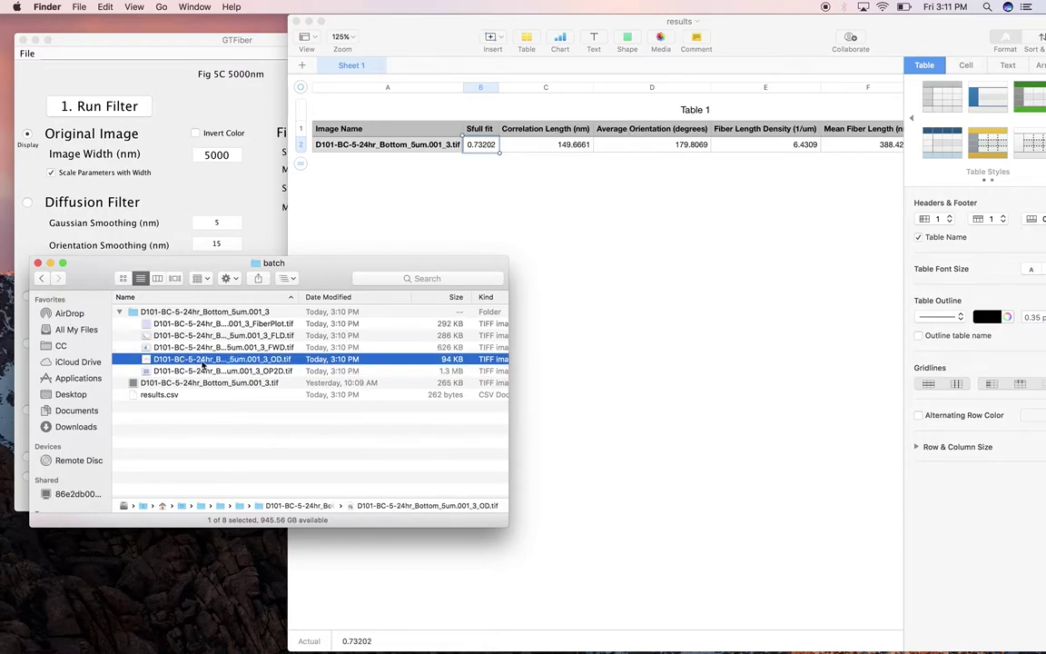
key("space")
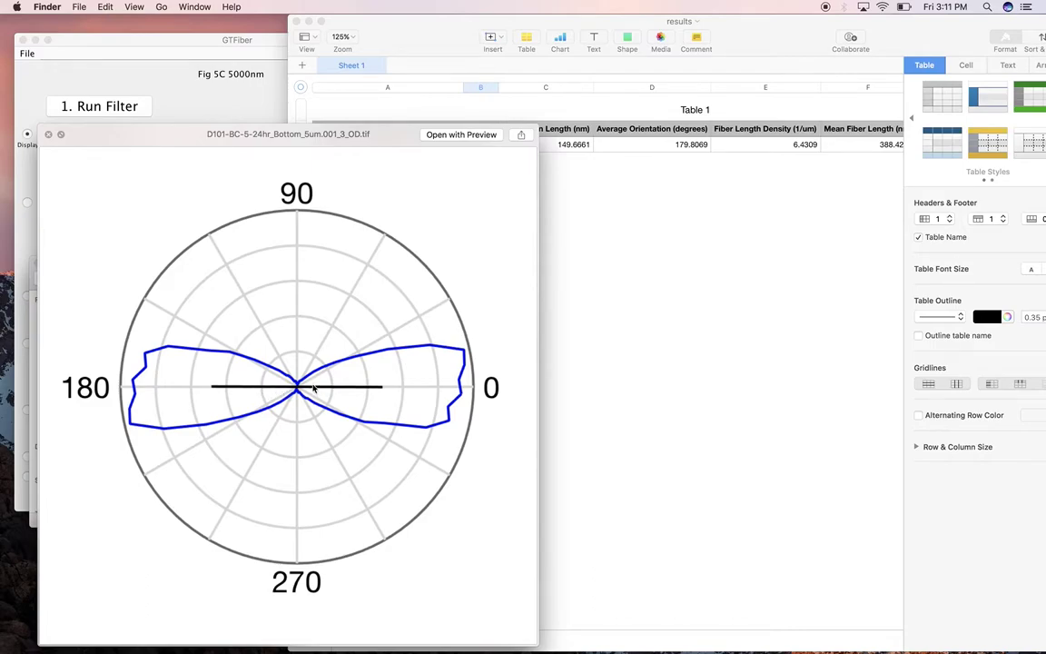
key("space")
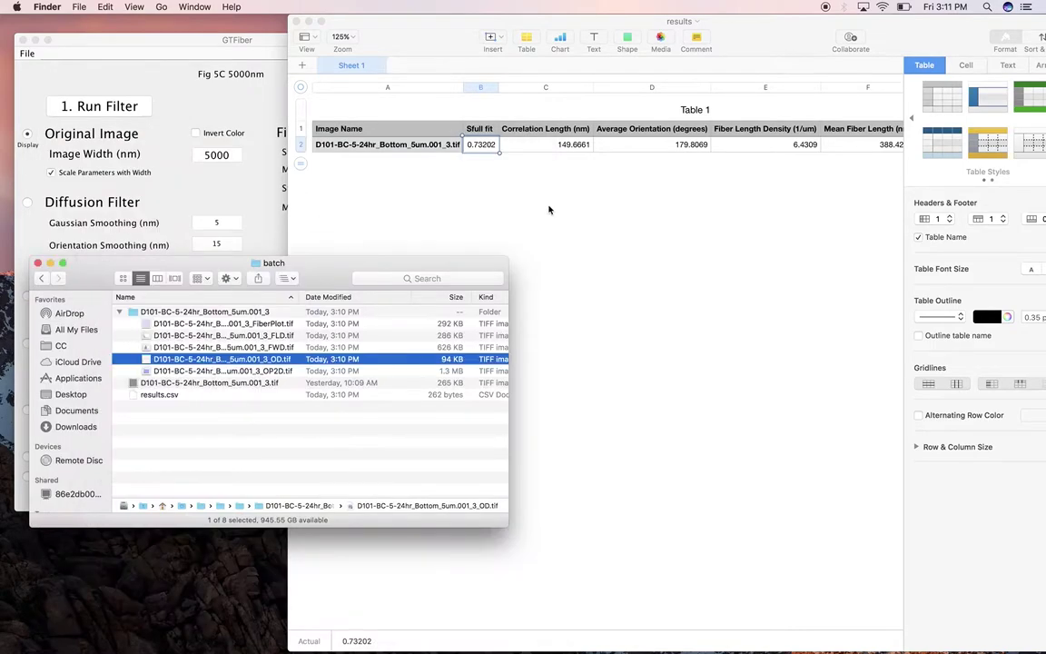
Step: Preview the FLD fiber length plot and compare it with the Fiber Length Density and Mean Fiber Length columns
scroll(690, 208, "right", 3)
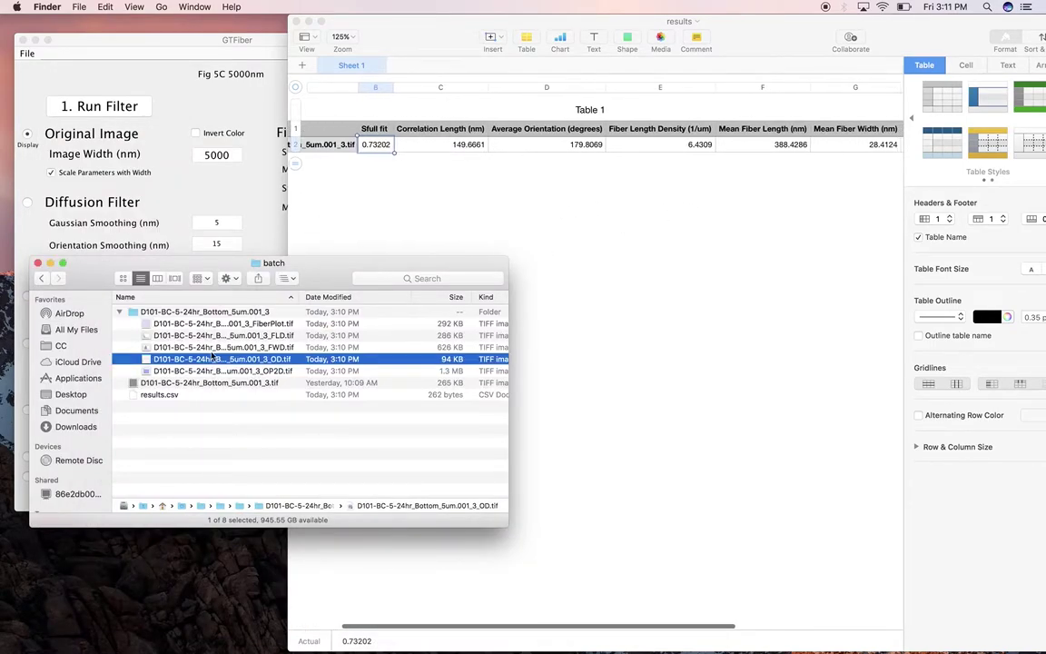
left_click(204, 336)
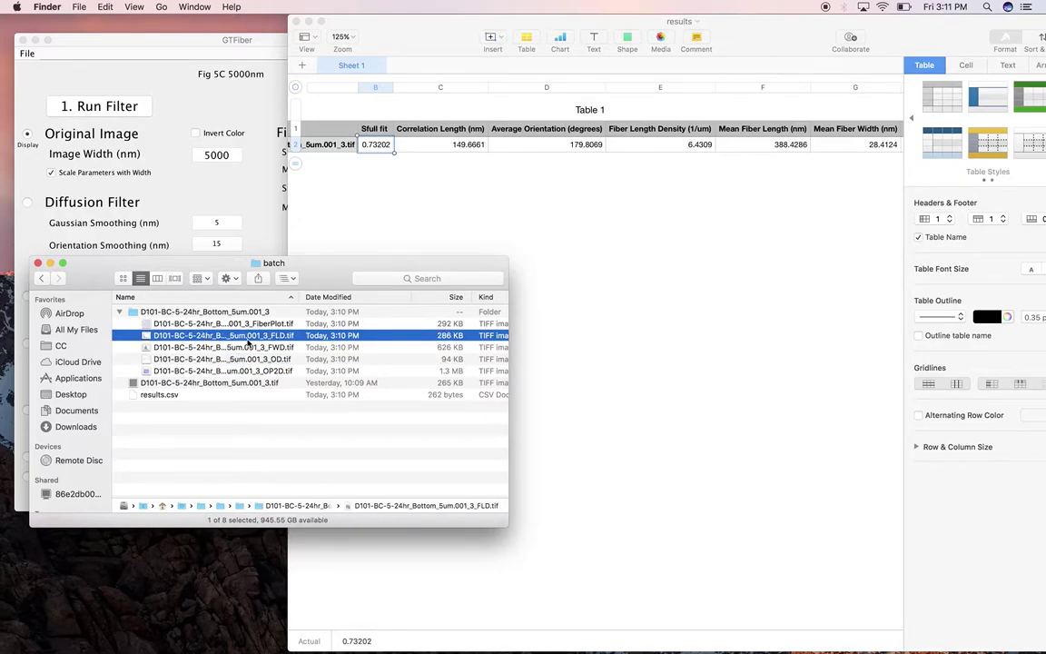
key("space")
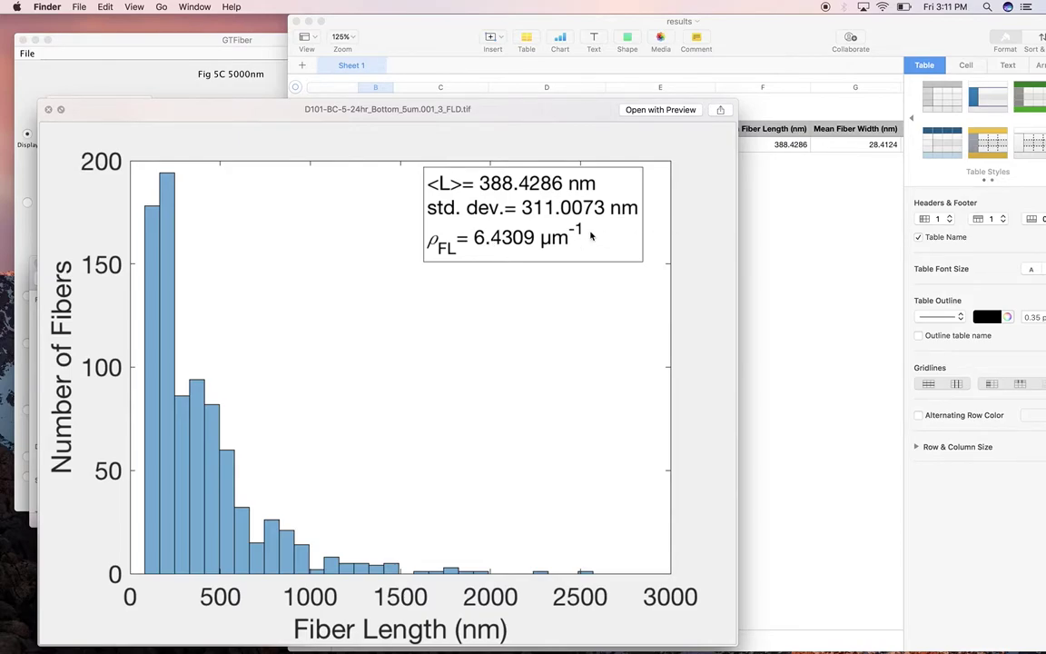
key("space")
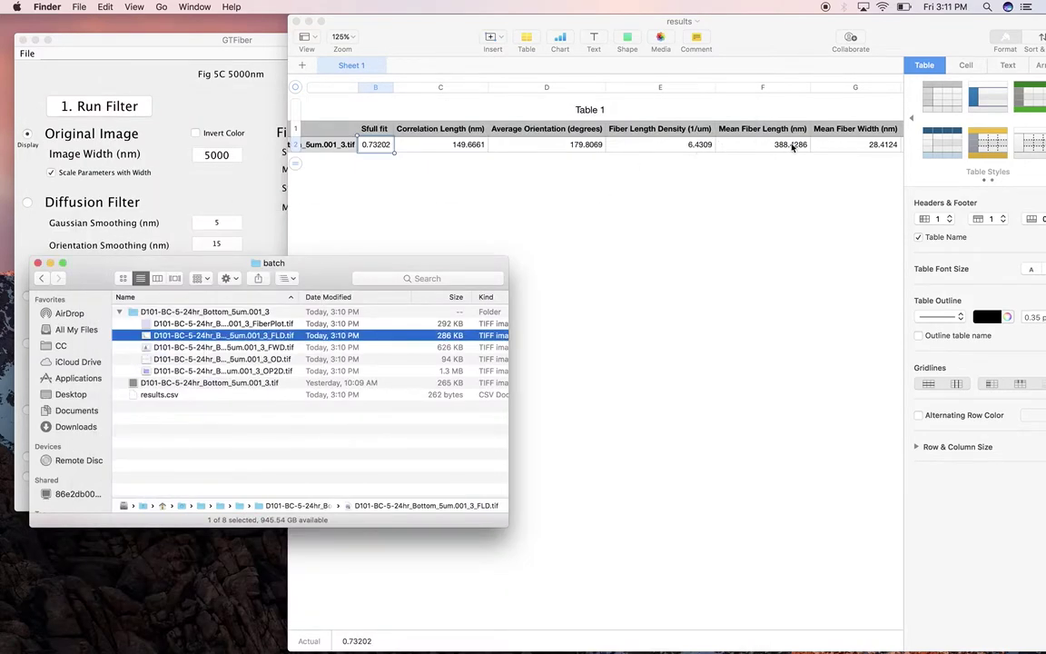
Step: Examine the S2D5um and a_new columns and compare them with the OP2D order parameter plot
scroll(709, 150, "right", 5)
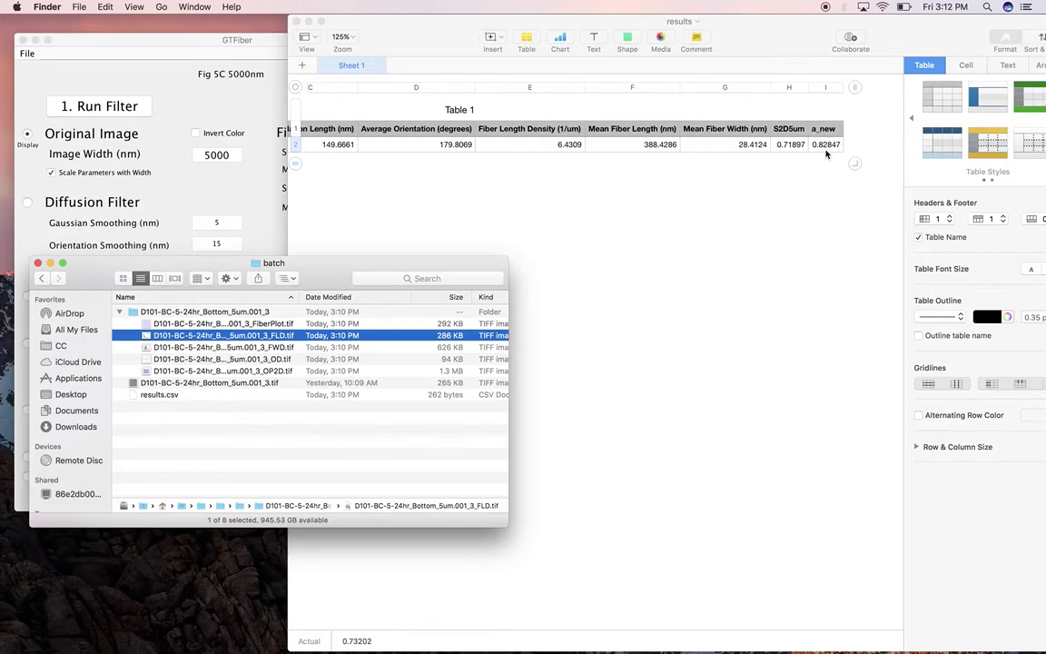
left_click(217, 371)
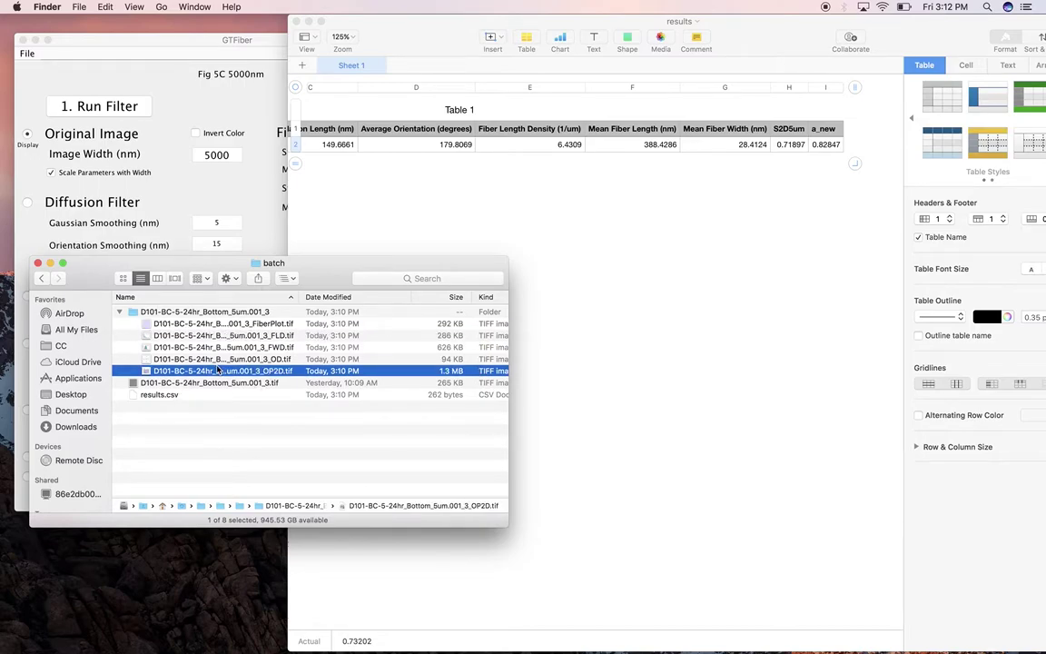
key("space")
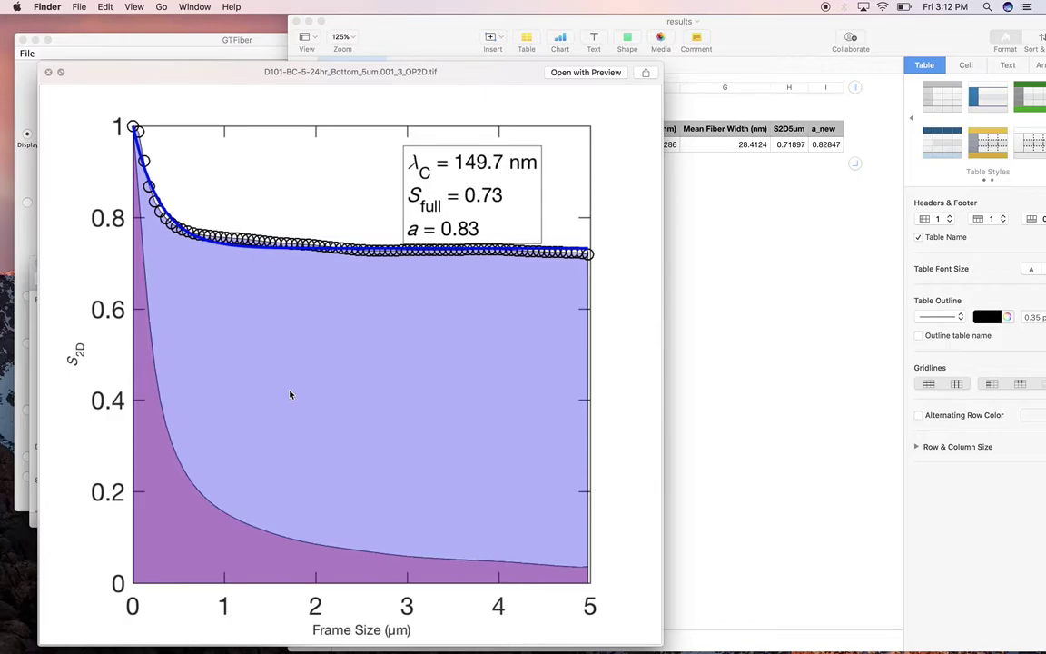
key("space")
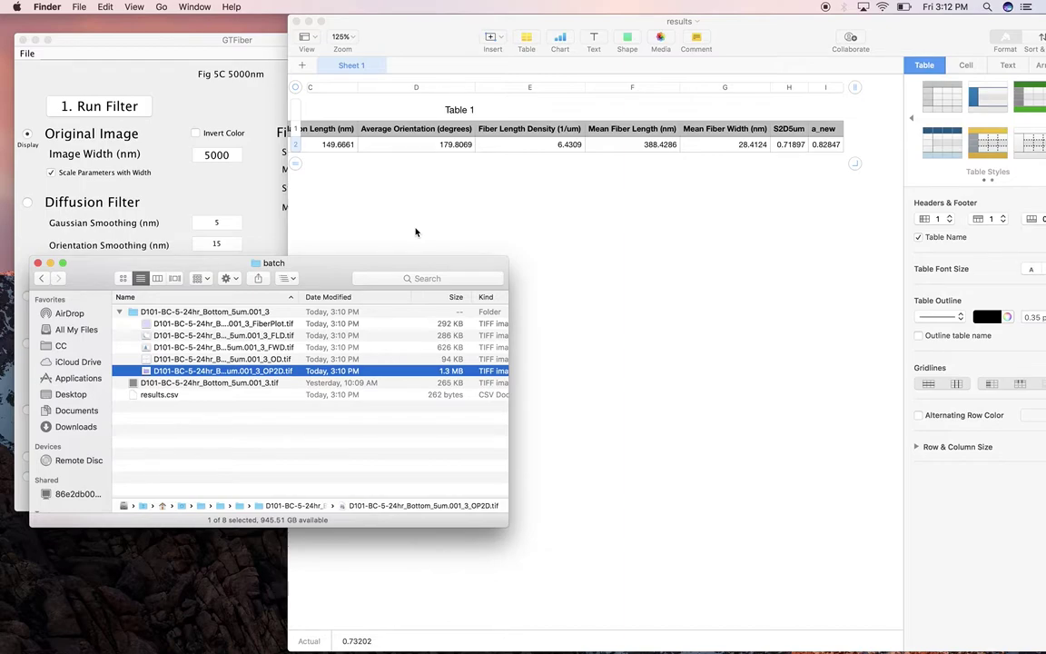
Step: Close the batch folder window and return to the first columns of the results table
key("super+w")
left_click(479, 234)
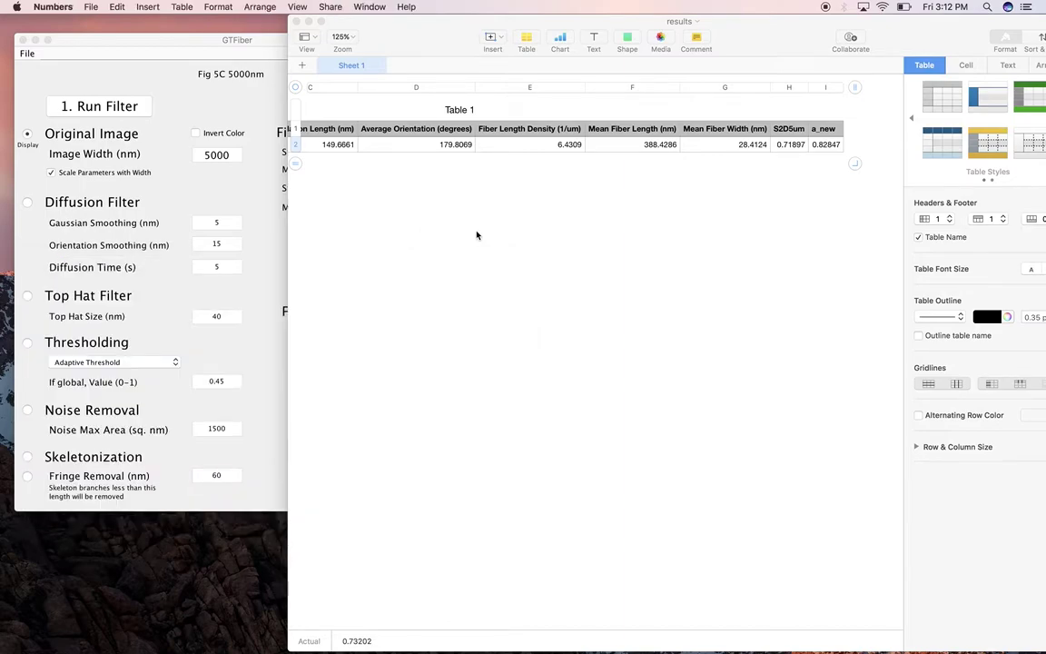
left_click(521, 228)
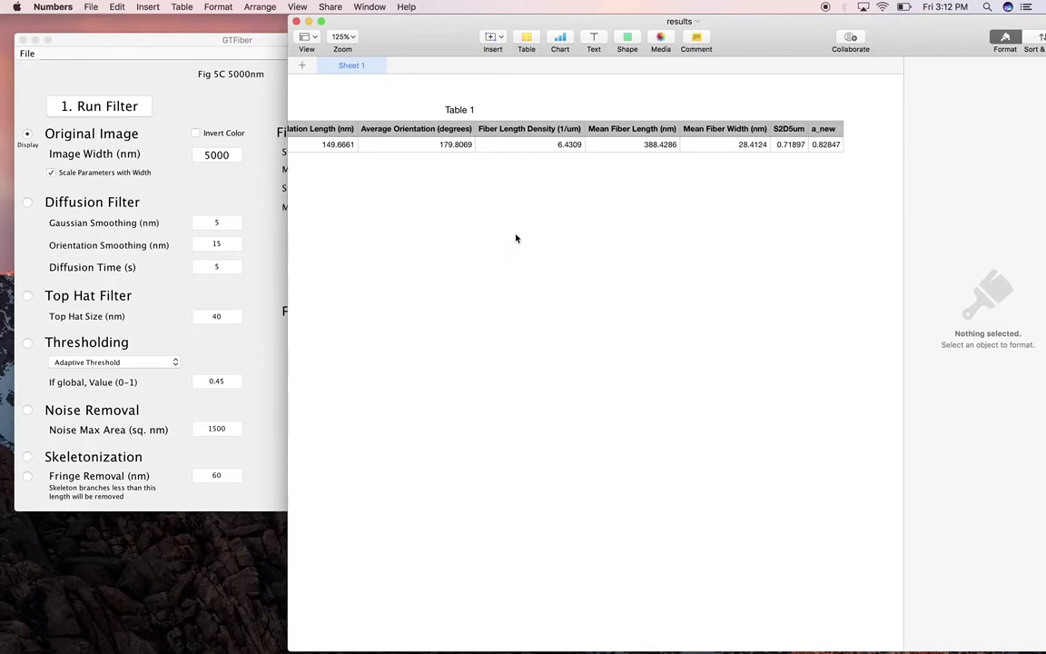
scroll(516, 238, "left", 8)
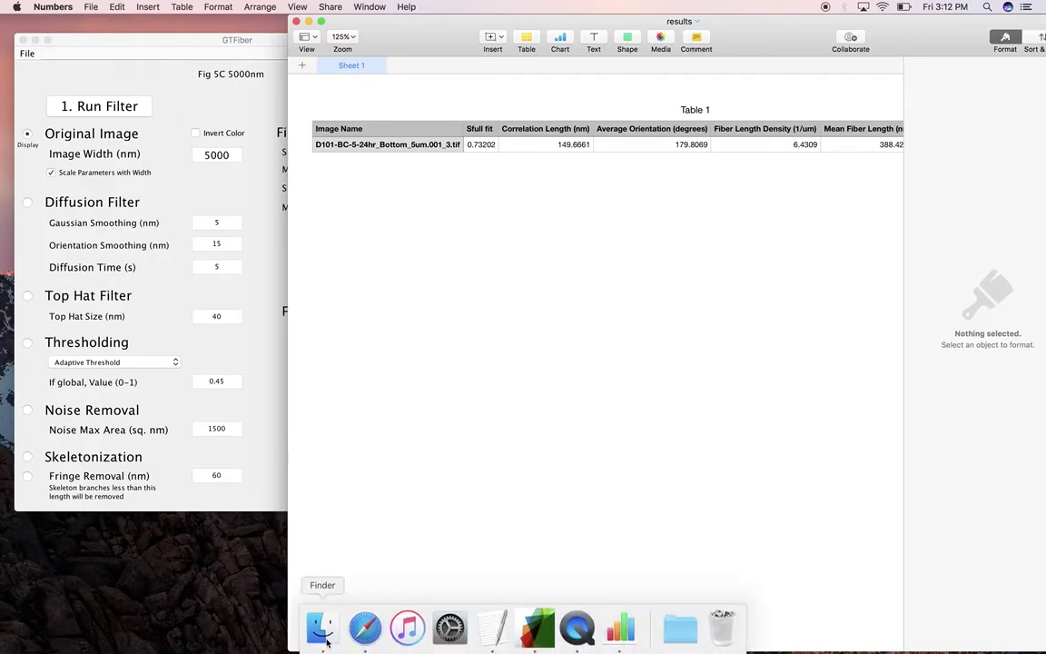
Step: Reposition the results window and quit Numbers
left_click(324, 629)
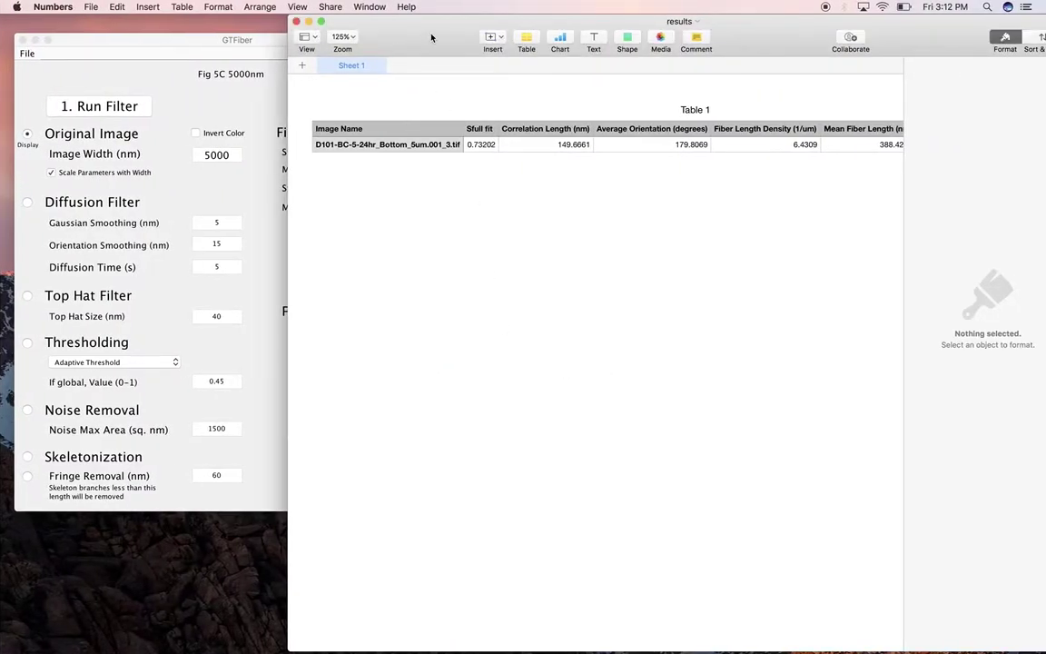
left_click_drag(430, 28, 358, 25)
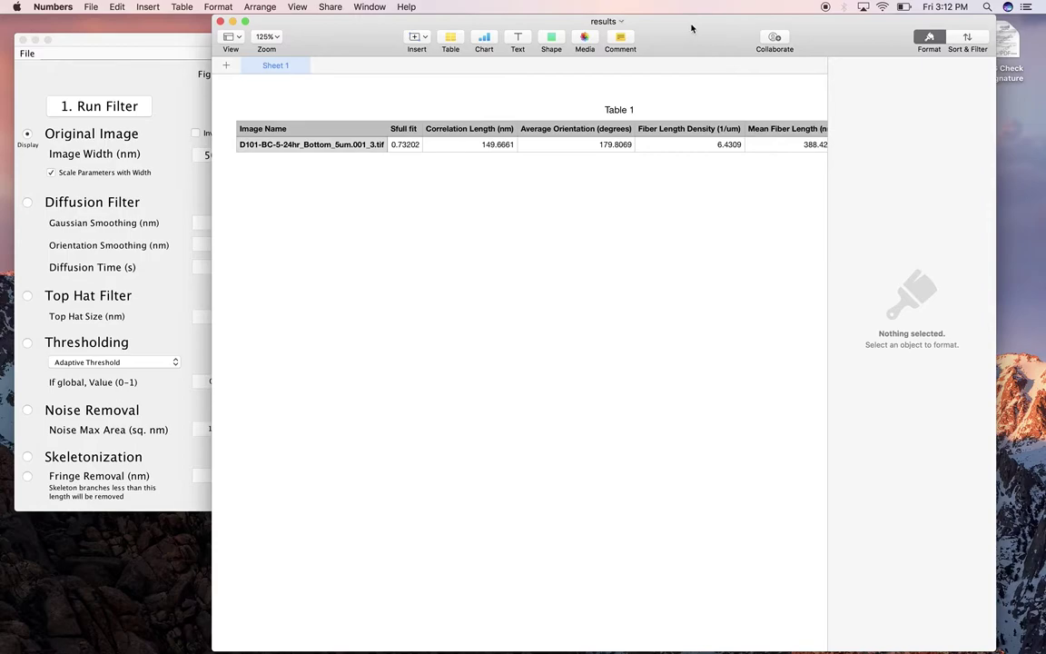
key("super+h")
Step: Open the Problematic Examples folder inside Example Images of the downloaded GTFiber2-GT2Revision folder in Finder
mouse_move(383, 646)
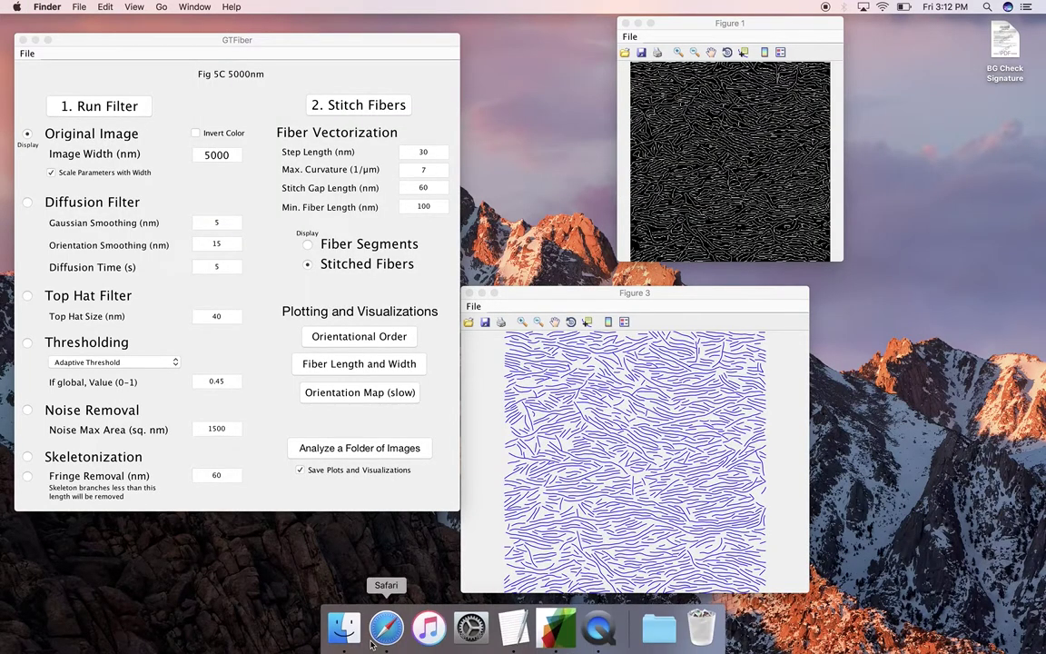
left_click(663, 629)
left_click(599, 529)
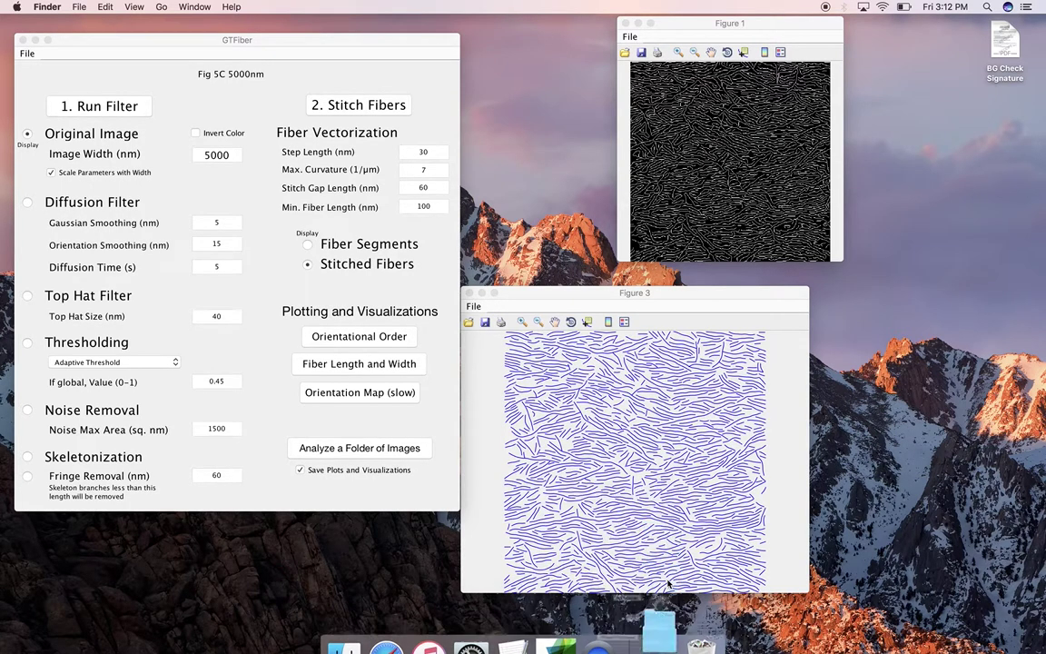
double_click(420, 173)
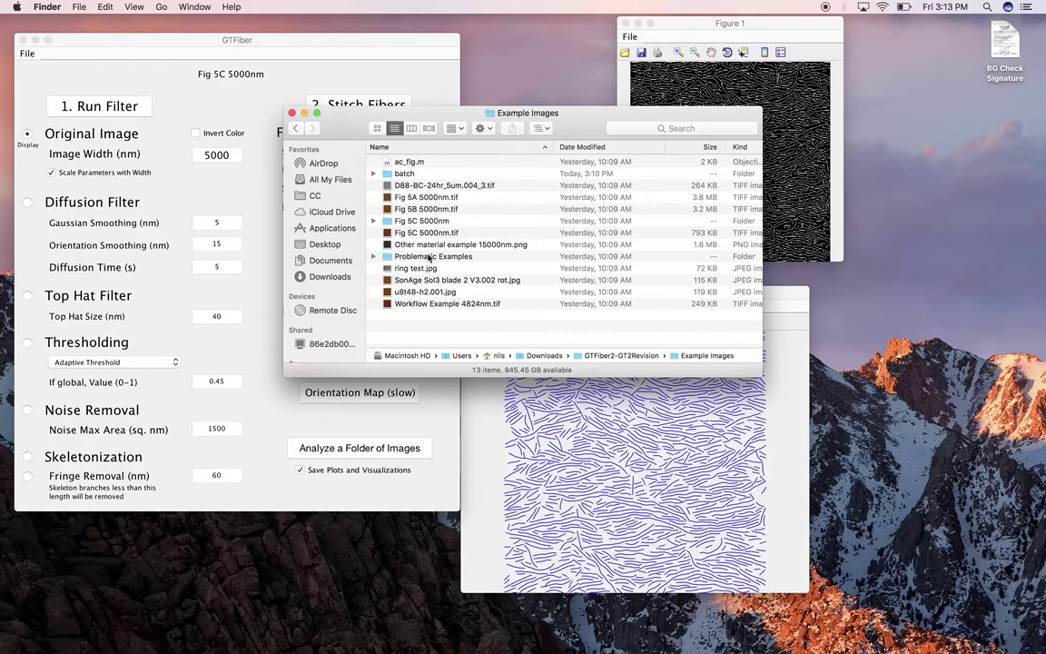
double_click(427, 256)
Step: Open 5.tif in Preview, examine its overlapping fibers and close the image
left_click(420, 164)
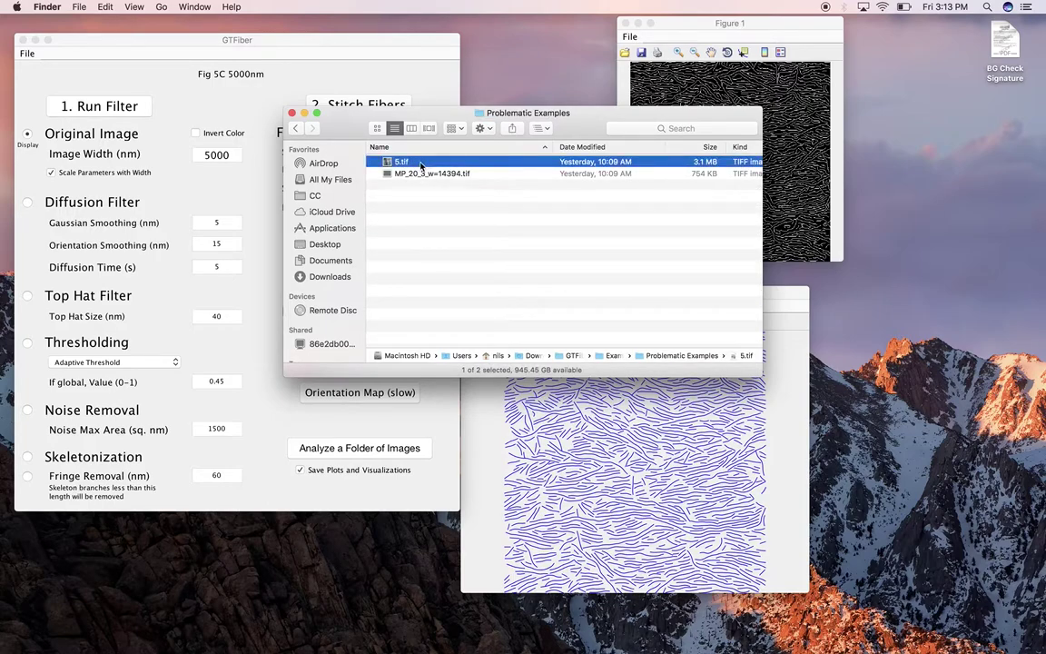
double_click(434, 163)
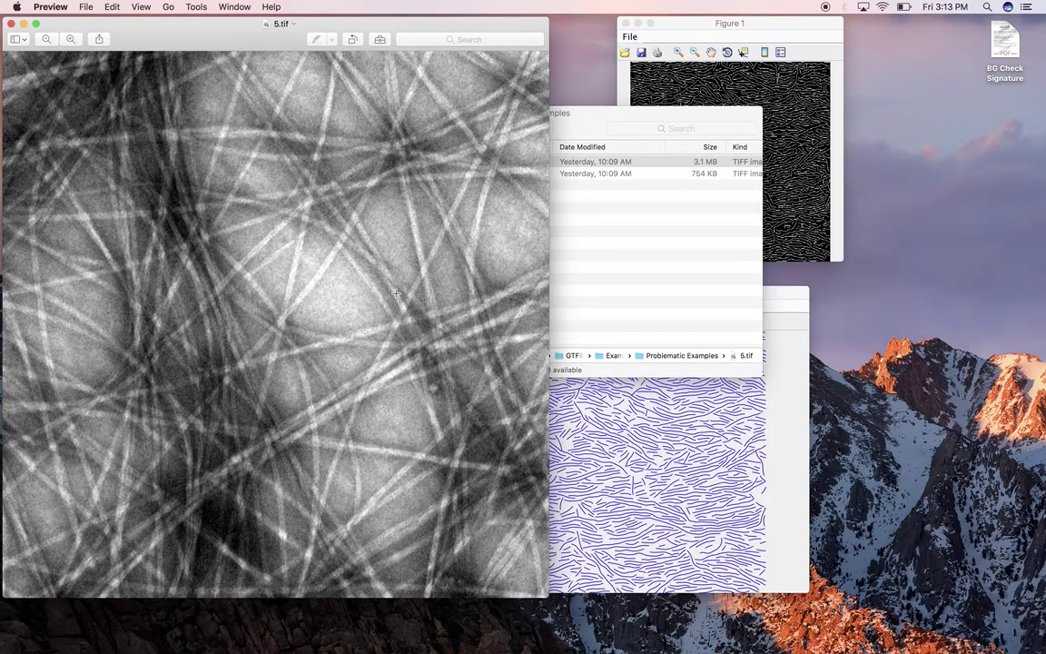
key("super+w")
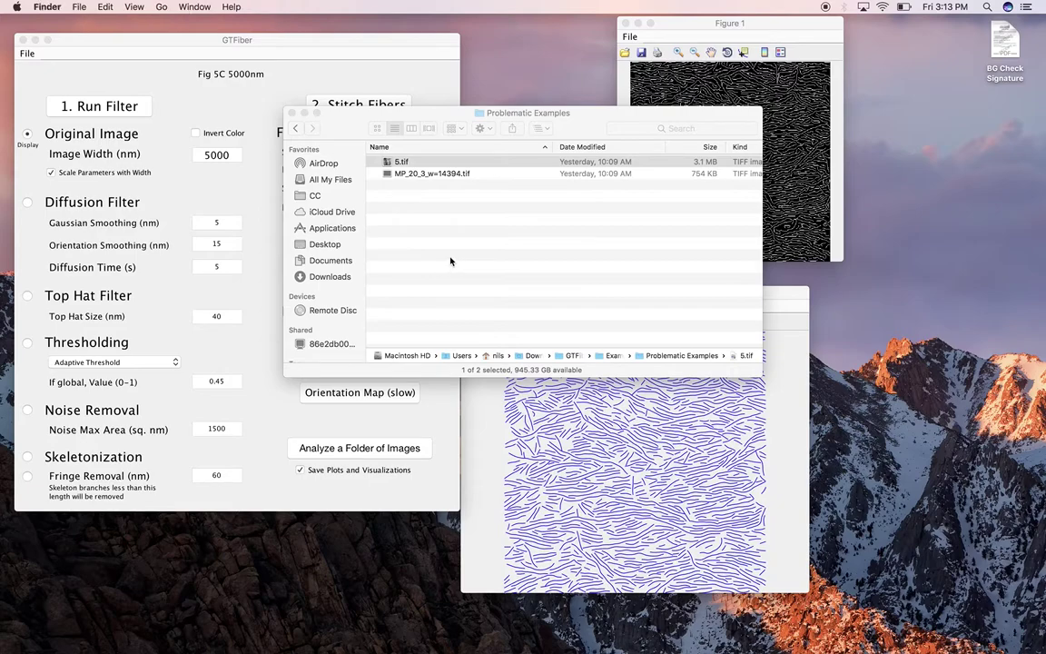
Step: Open MP_20_3_w=14394.tif in Preview, enlarge its window to examine the faint fibers, and quit Preview
left_click(428, 163)
double_click(488, 172)
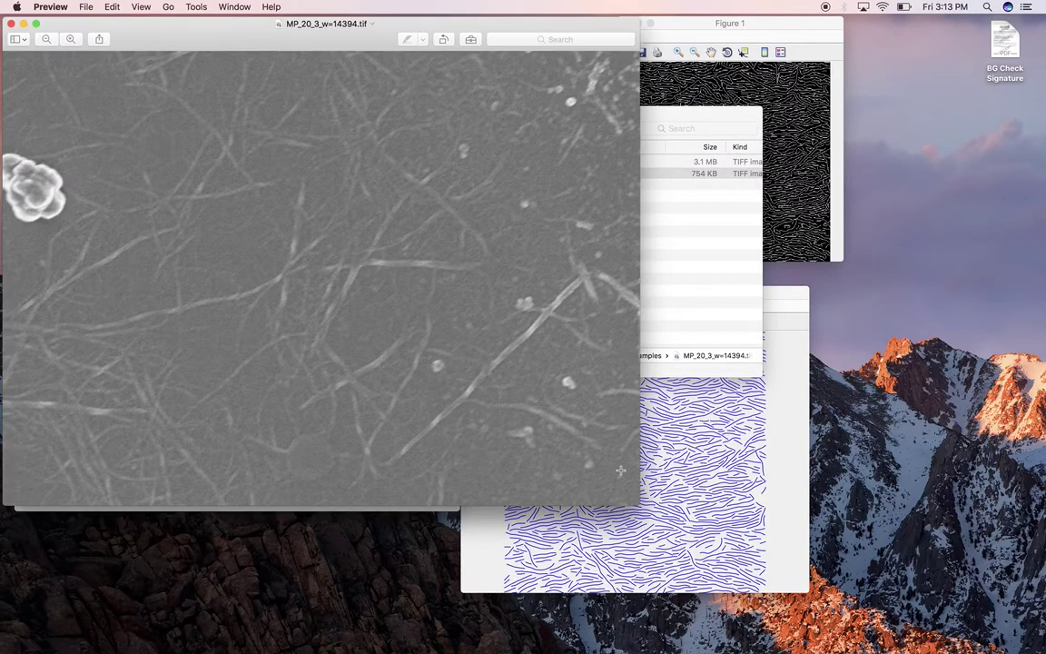
left_click_drag(637, 502, 765, 597)
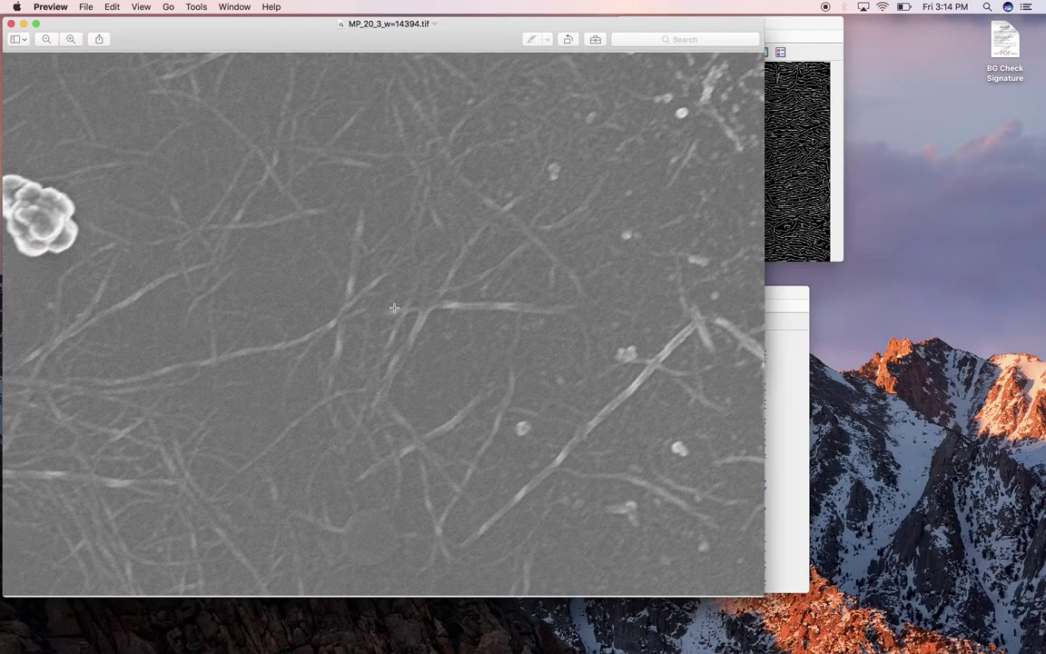
key("super+q")
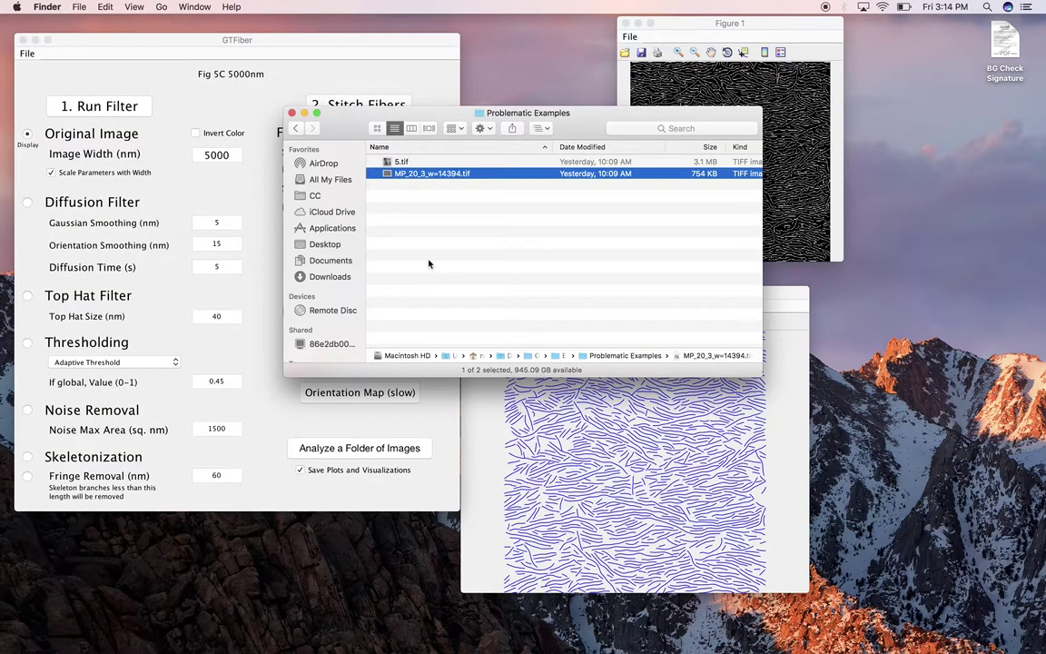
Step: Deselect the image file and move the Problematic Examples window clear of the GTFiber window
left_click(415, 218)
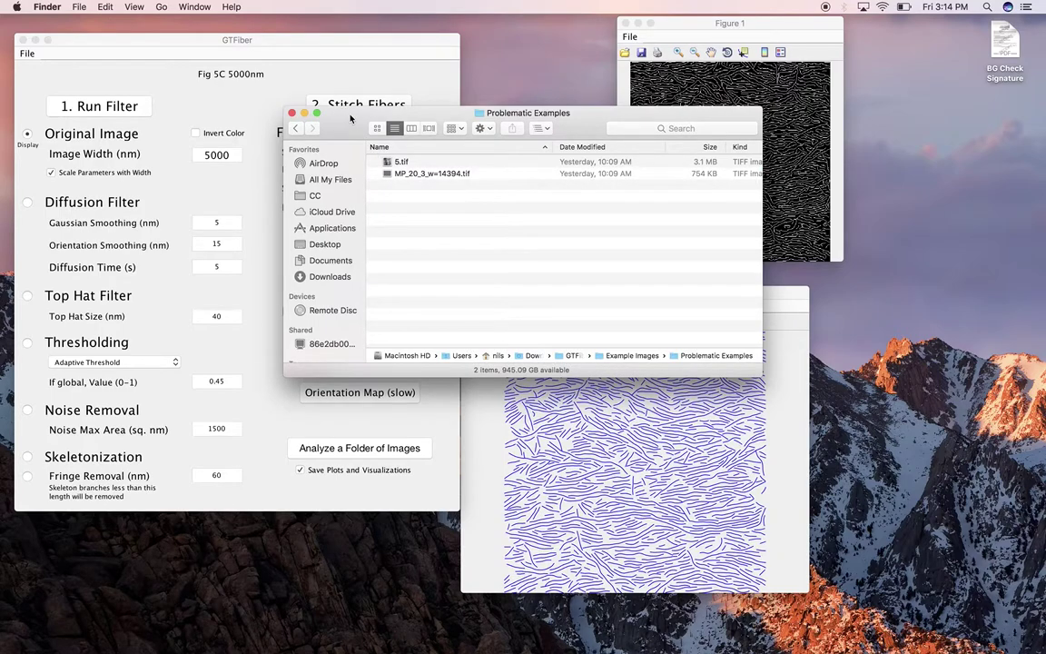
left_click_drag(350, 118, 565, 139)
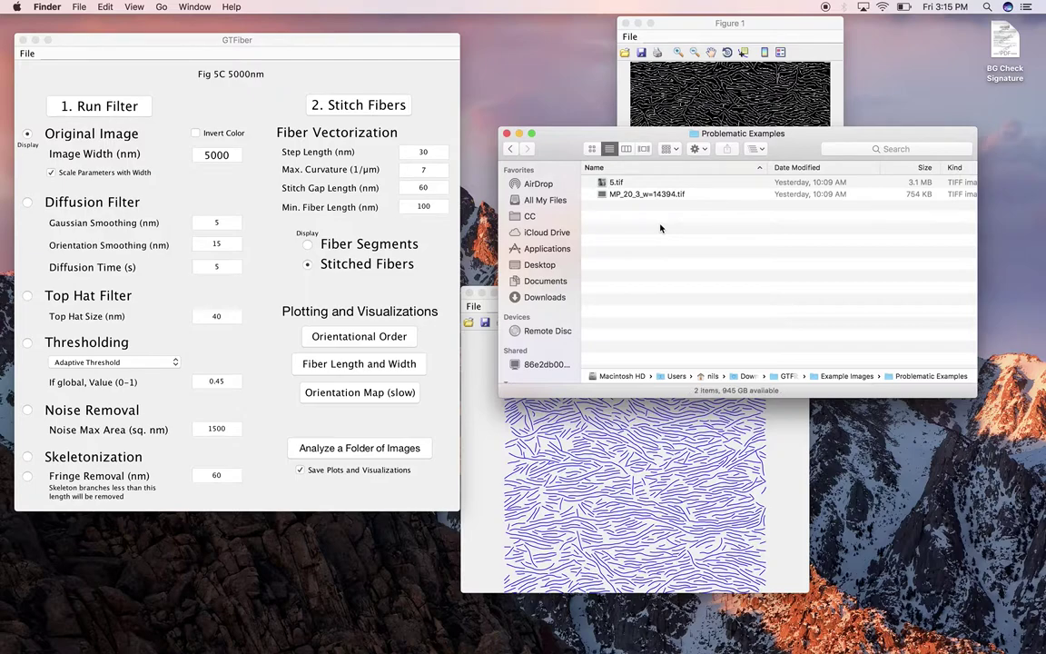
left_click_drag(567, 141, 584, 227)
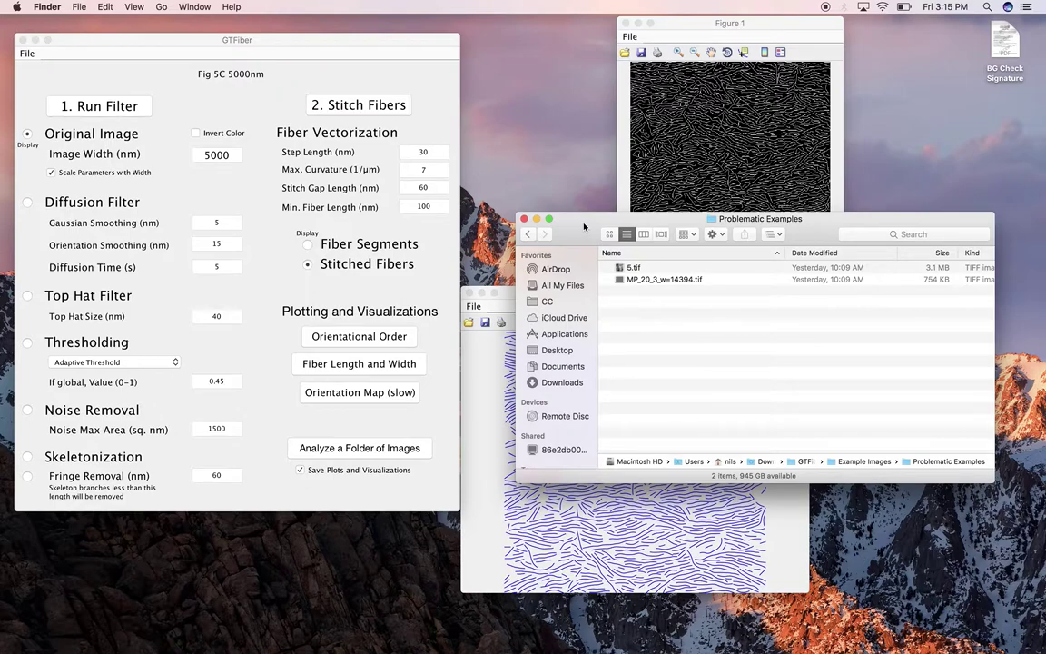
Step: Close the Problematic Examples folder window and the Figure 3 and Figure 1 windows, leaving only GTFiber open
key("super+w")
left_click_drag(510, 294, 598, 291)
left_click(556, 289)
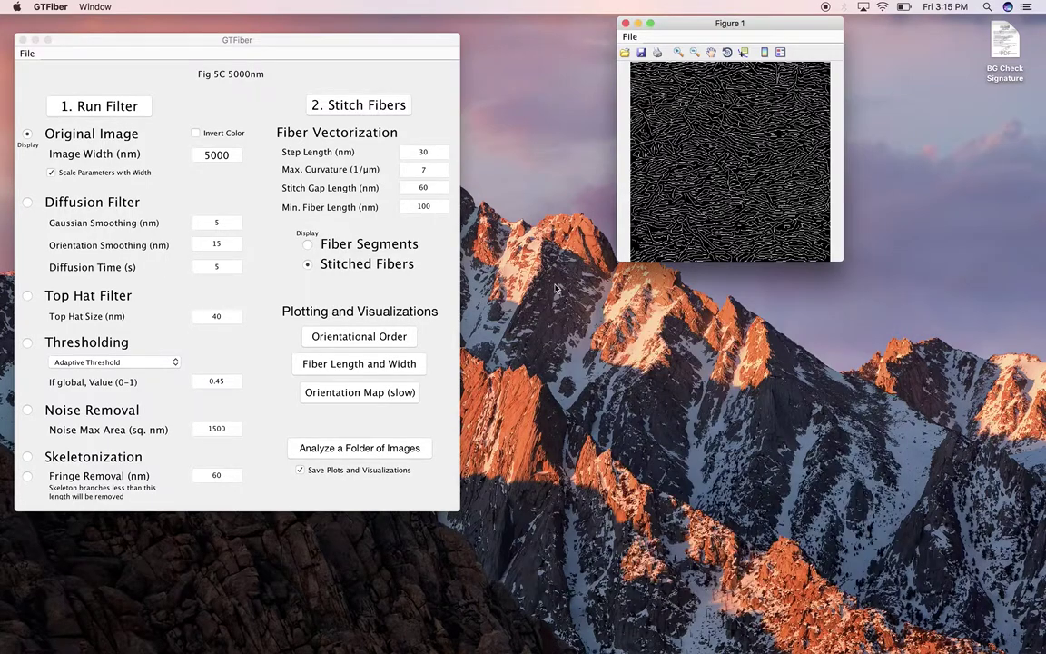
left_click(625, 24)
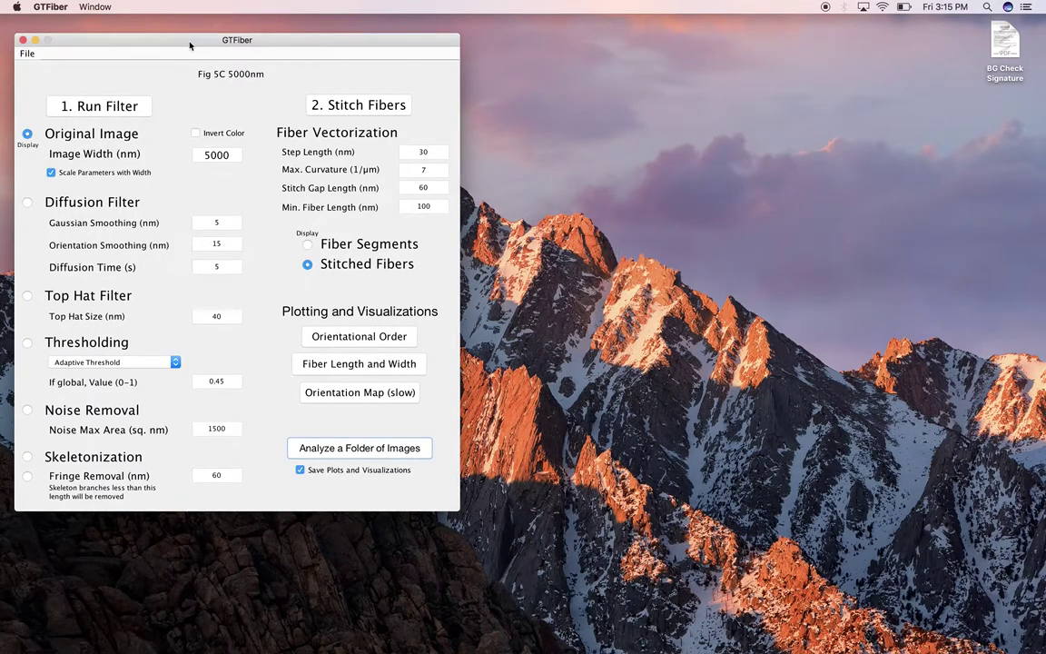